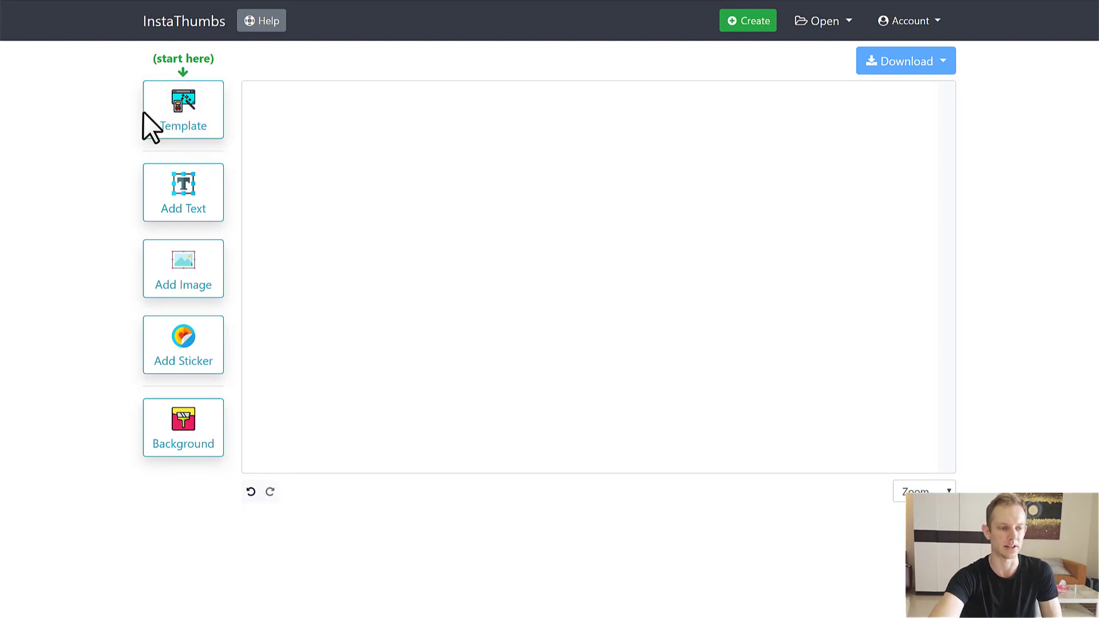
- Open the template gallery, filter it to the Animals category and look through its second page
{"action": "left_click", "coordinate": [189, 118]}
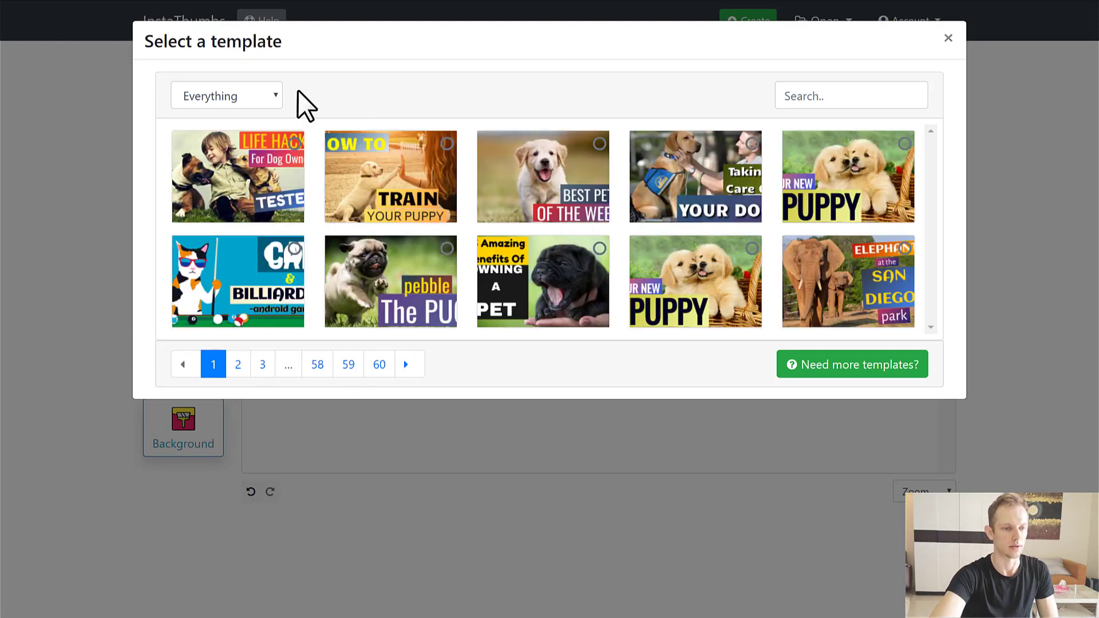
{"action": "left_click", "coordinate": [266, 99]}
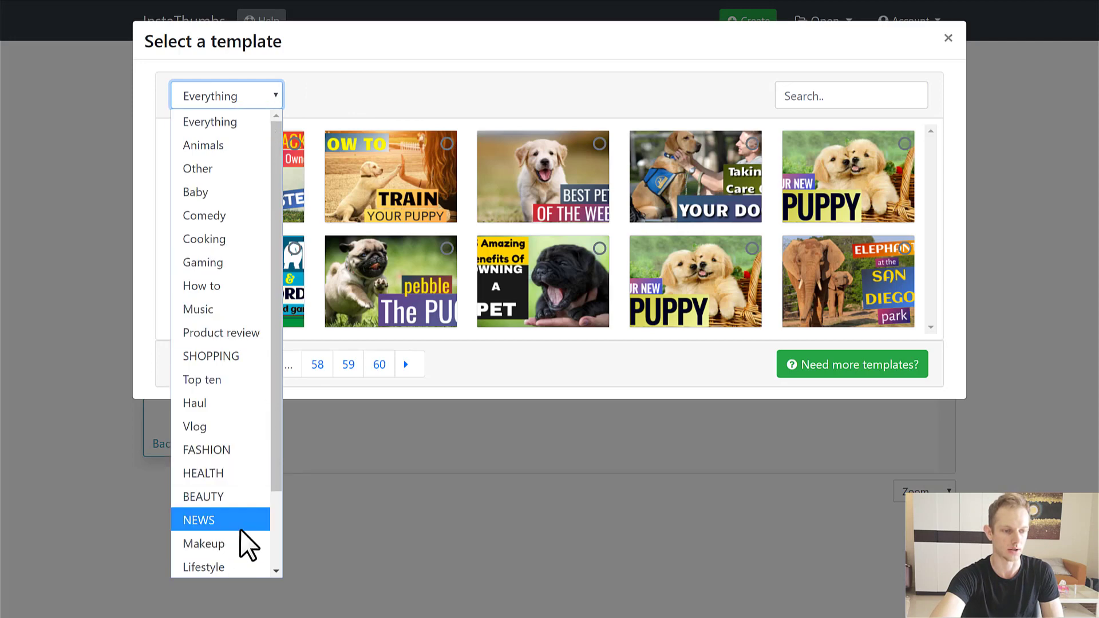
{"action": "left_click", "coordinate": [315, 113]}
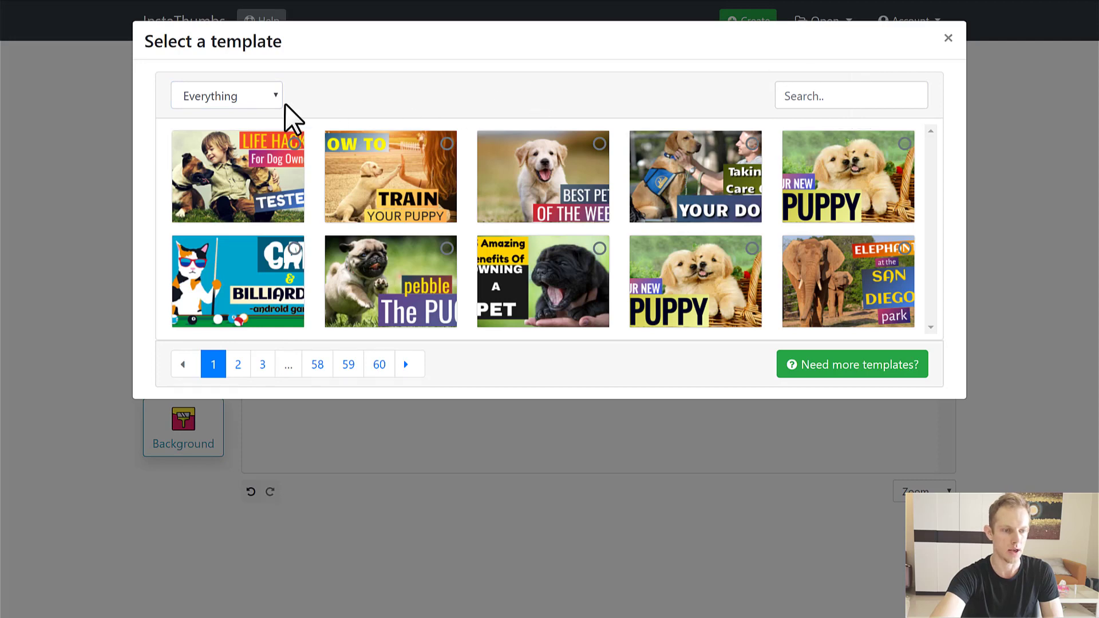
{"action": "left_click", "coordinate": [265, 98]}
{"action": "left_click", "coordinate": [248, 145]}
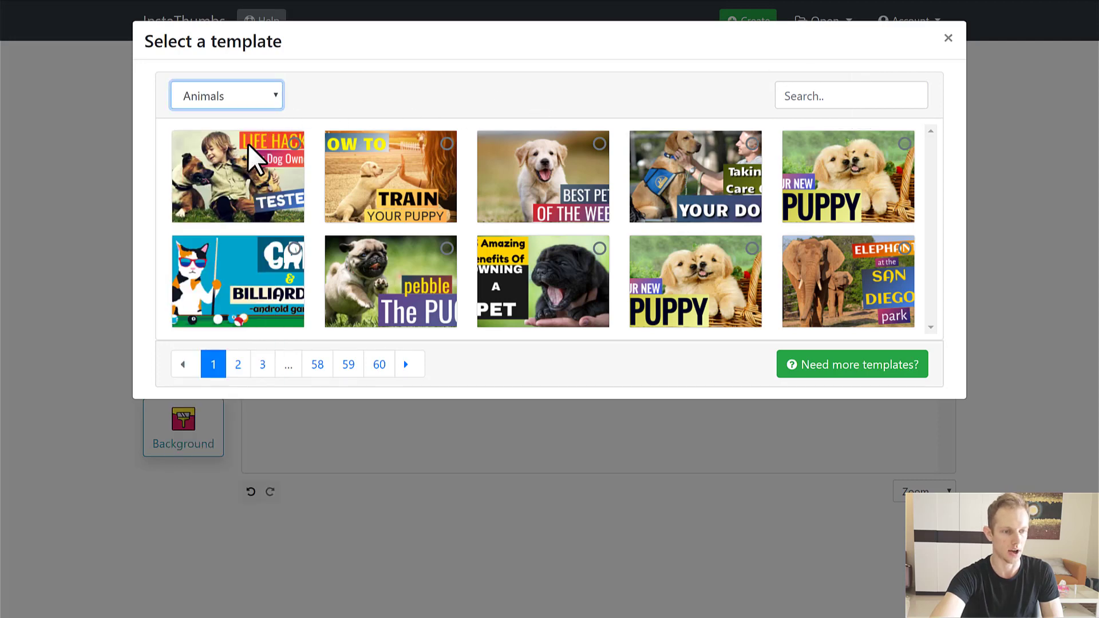
{"action": "left_click", "coordinate": [239, 366]}
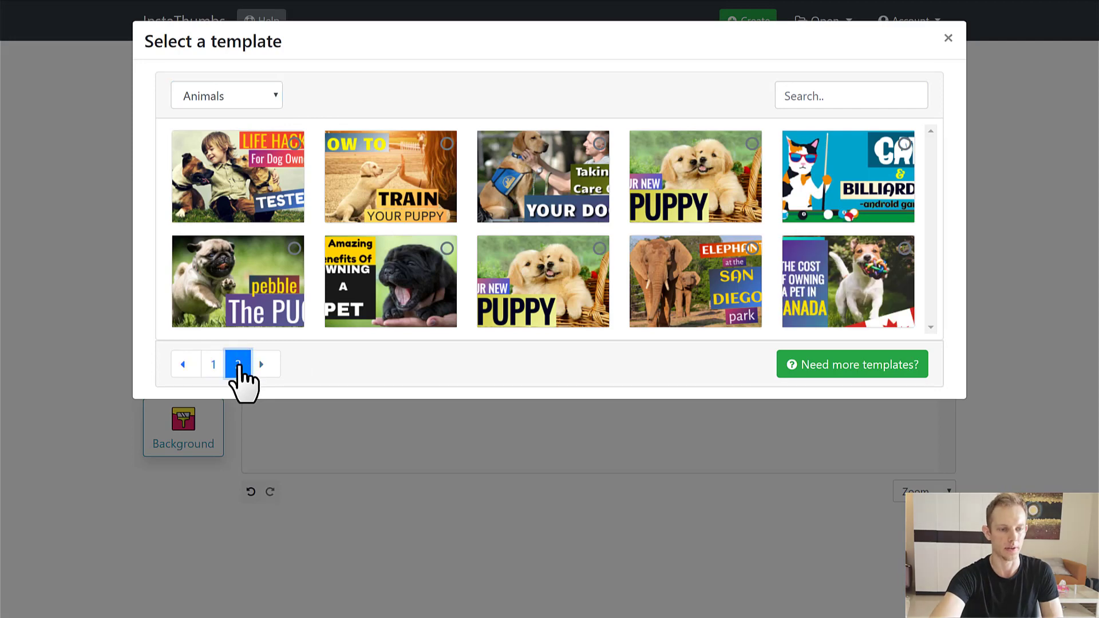
- Filter the templates to the Baby category and load the "Back to School Hacks" template from the second page
{"action": "left_click", "coordinate": [273, 104]}
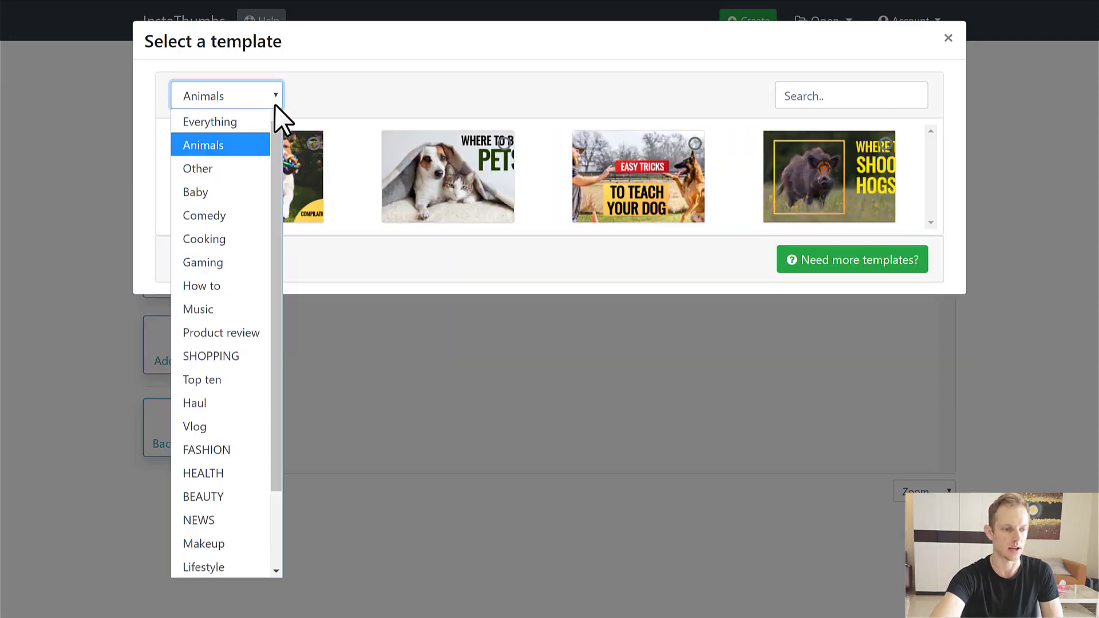
{"action": "left_click", "coordinate": [248, 191]}
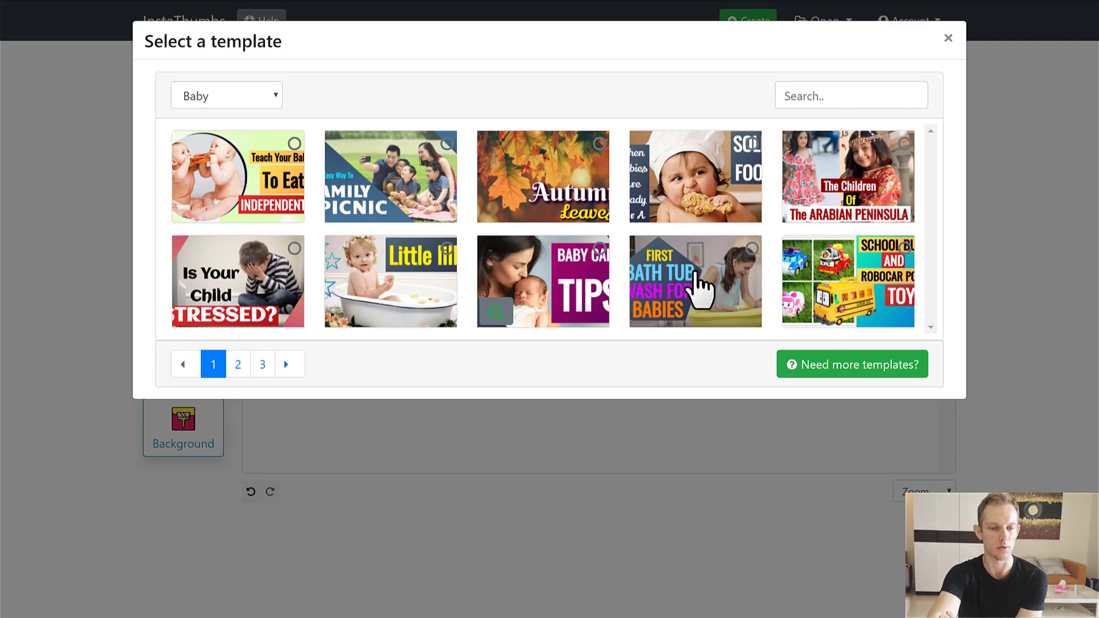
{"action": "left_click", "coordinate": [238, 366]}
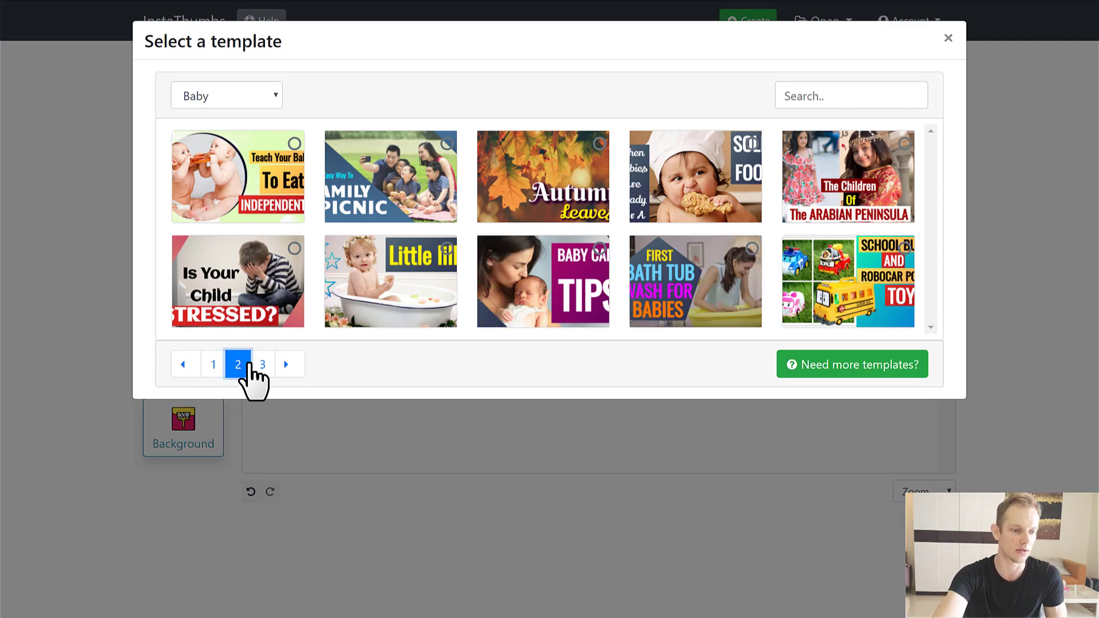
{"action": "left_click", "coordinate": [274, 98]}
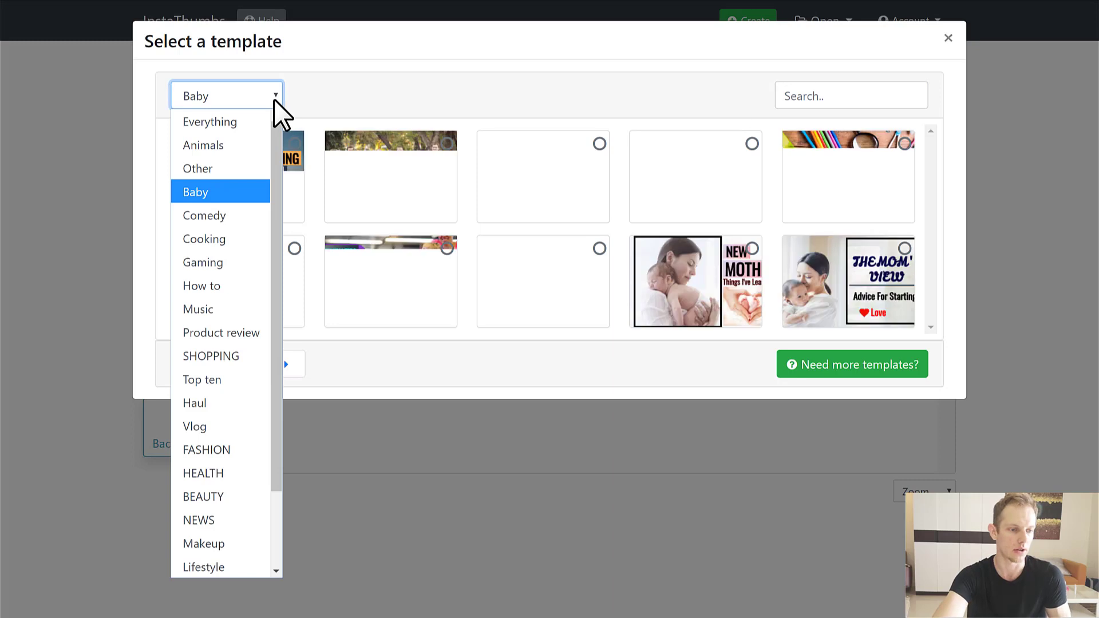
{"action": "left_click", "coordinate": [329, 88]}
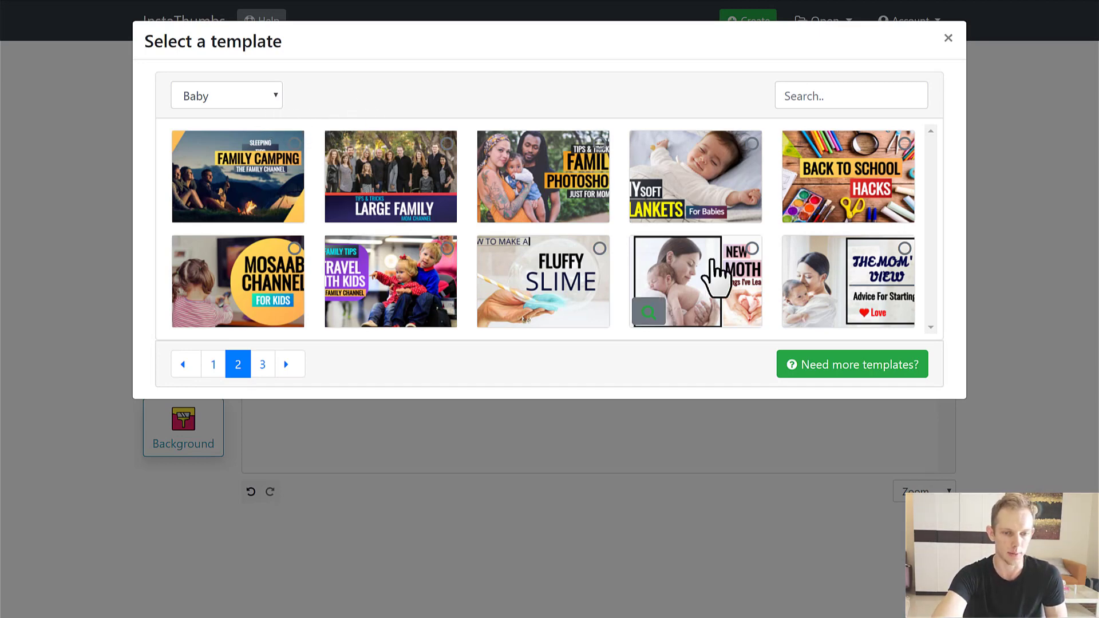
{"action": "left_click", "coordinate": [868, 201]}
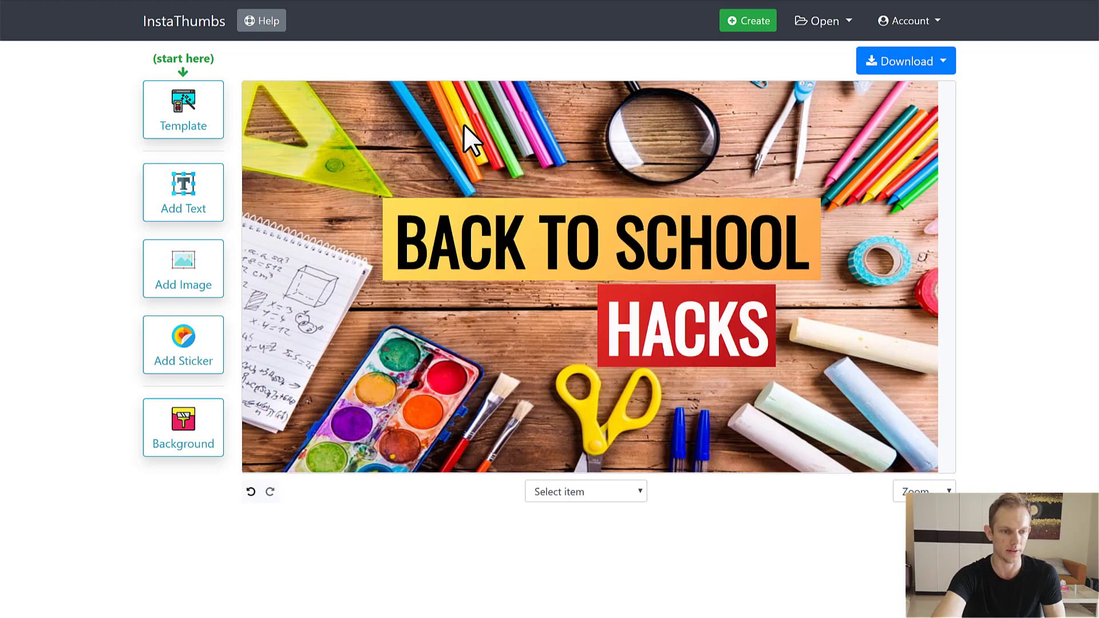
- Select the "BACK TO SCHOOL" and "HACKS" texts in turn to examine which parts of the template are editable
{"action": "left_click", "coordinate": [566, 208]}
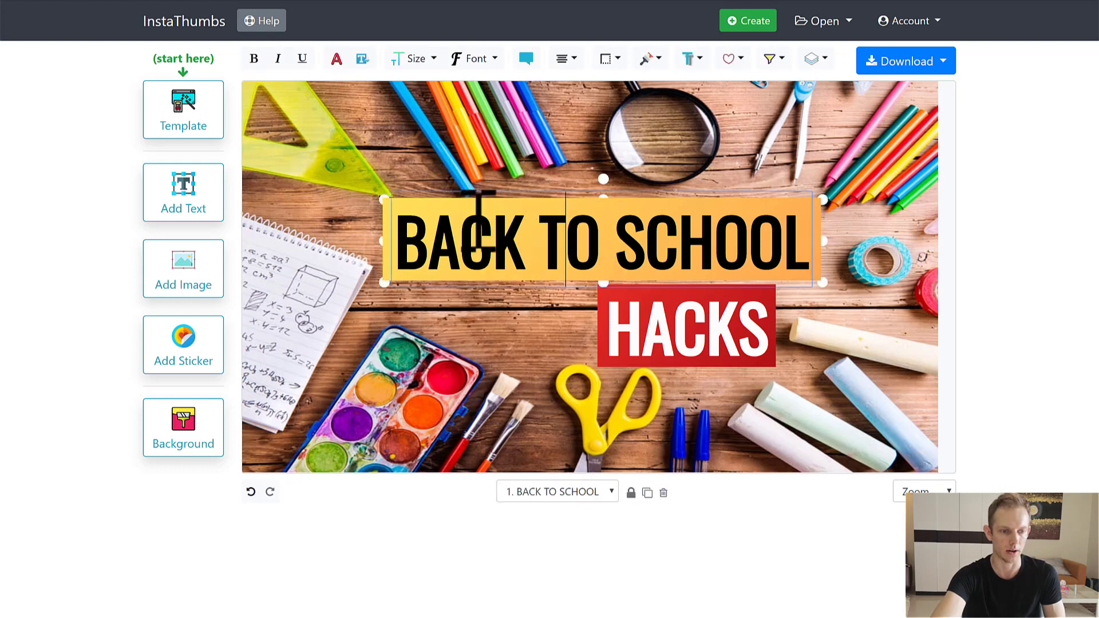
{"action": "left_click", "coordinate": [699, 326]}
{"action": "left_click", "coordinate": [881, 298]}
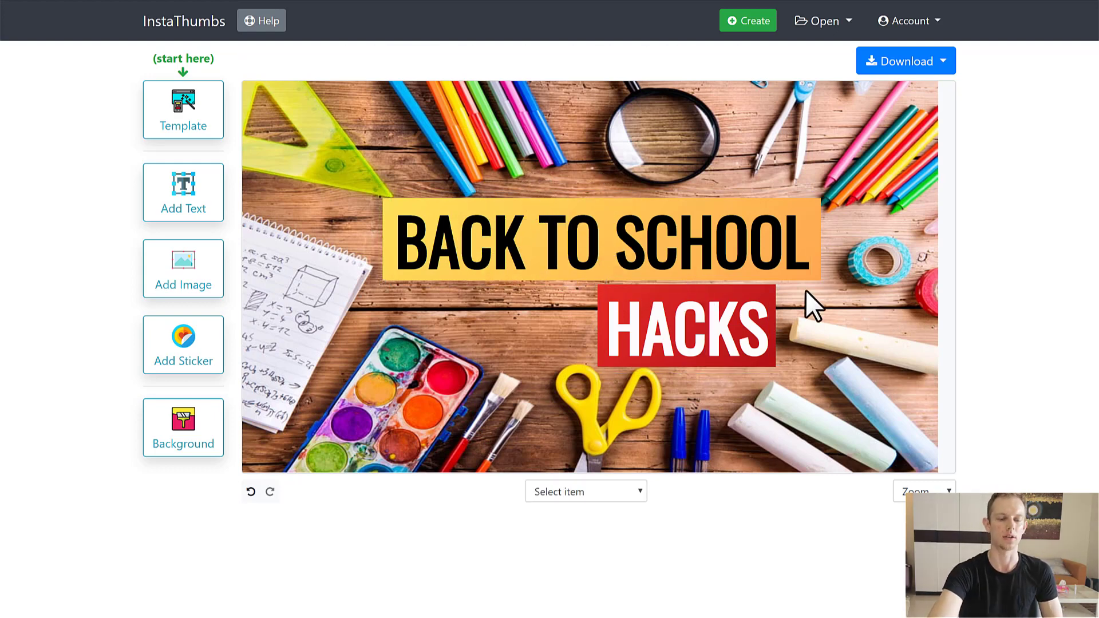
{"action": "left_click", "coordinate": [581, 253]}
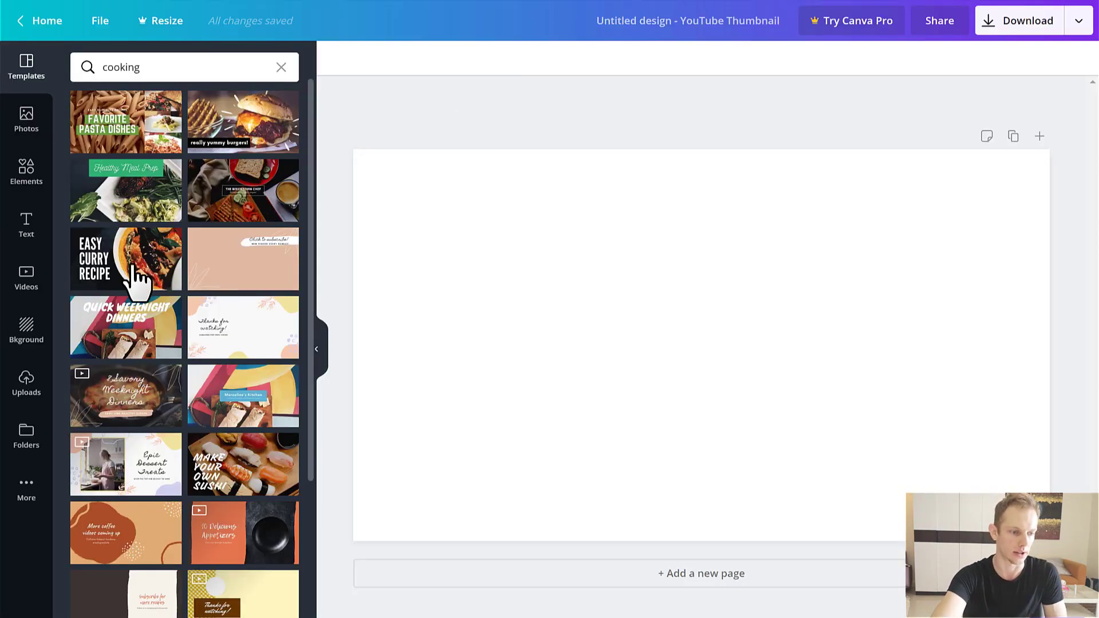
- Switch to Canva and apply the "Easy Curry Recipe" template to the blank YouTube thumbnail
{"action": "left_click", "coordinate": [134, 269]}
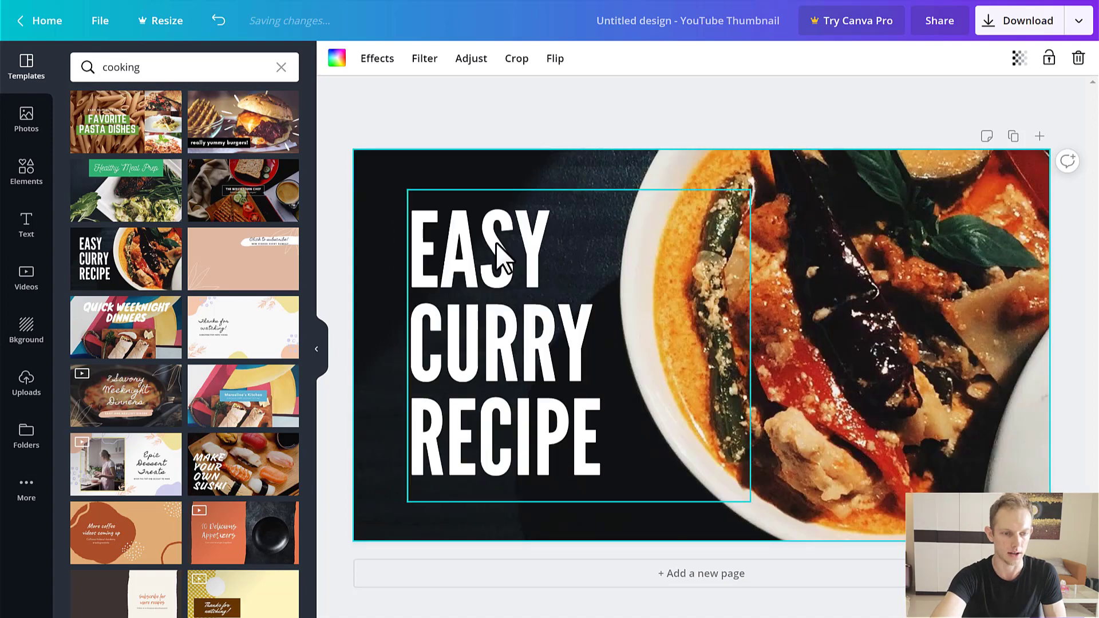
{"action": "left_click", "coordinate": [496, 242]}
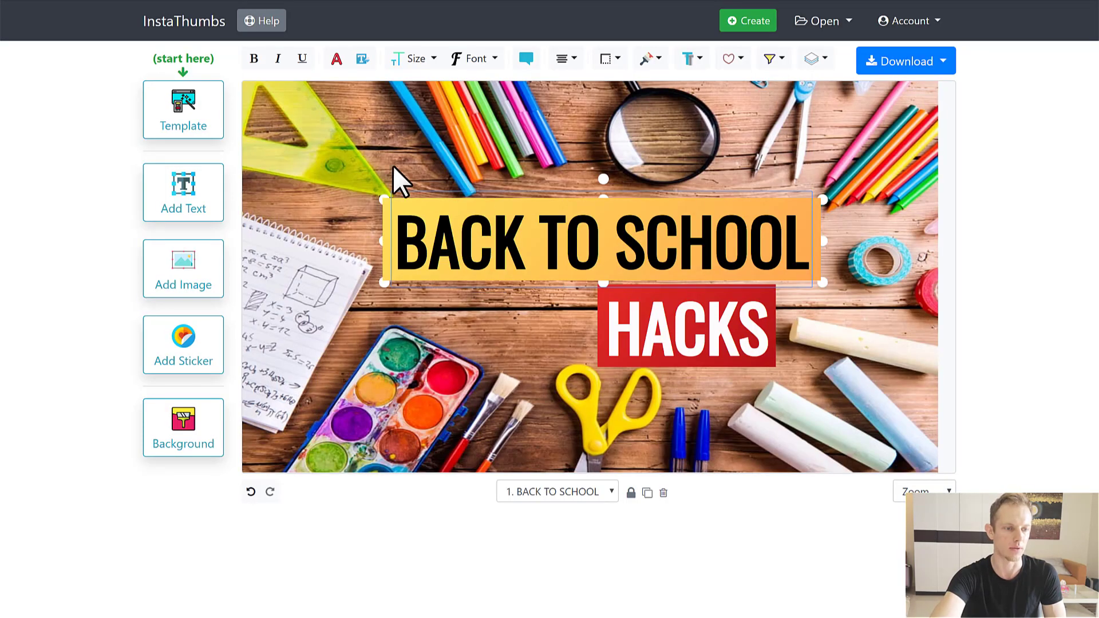
- Return to InstaThumbs and apply the Combi gradient as the background of the "BACK TO SCHOOL" text
{"action": "left_click", "coordinate": [589, 287]}
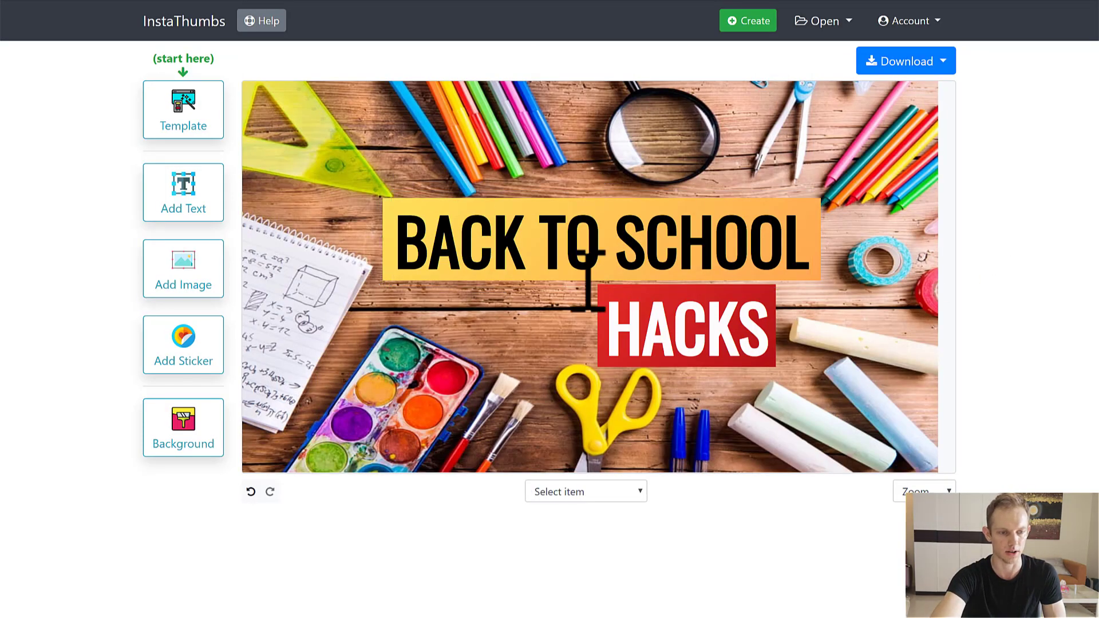
{"action": "left_click", "coordinate": [503, 246]}
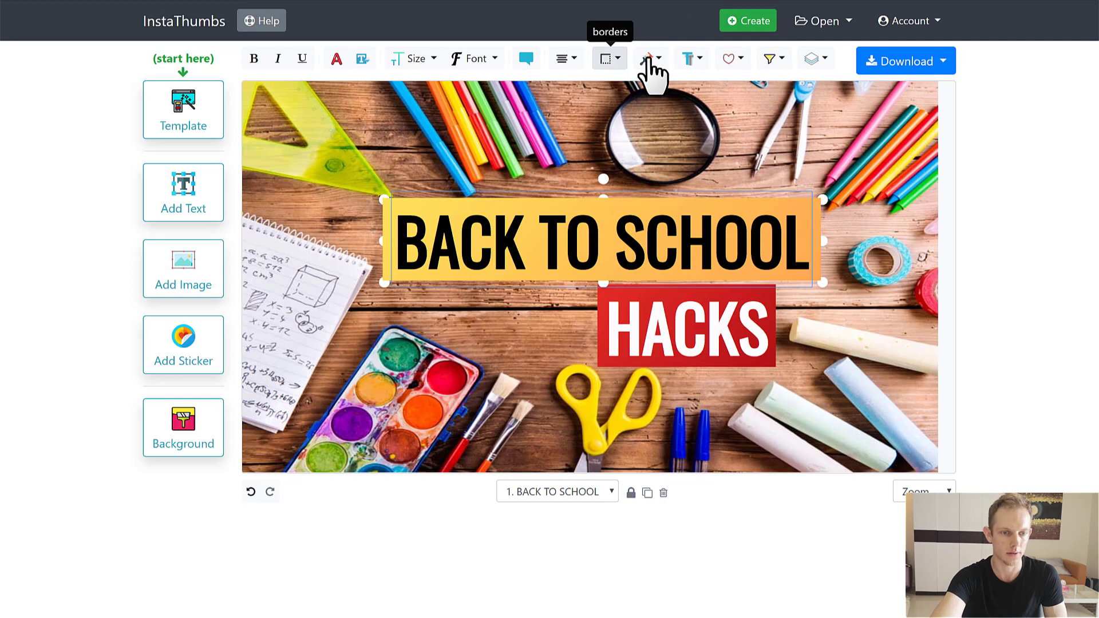
{"action": "left_click", "coordinate": [648, 59]}
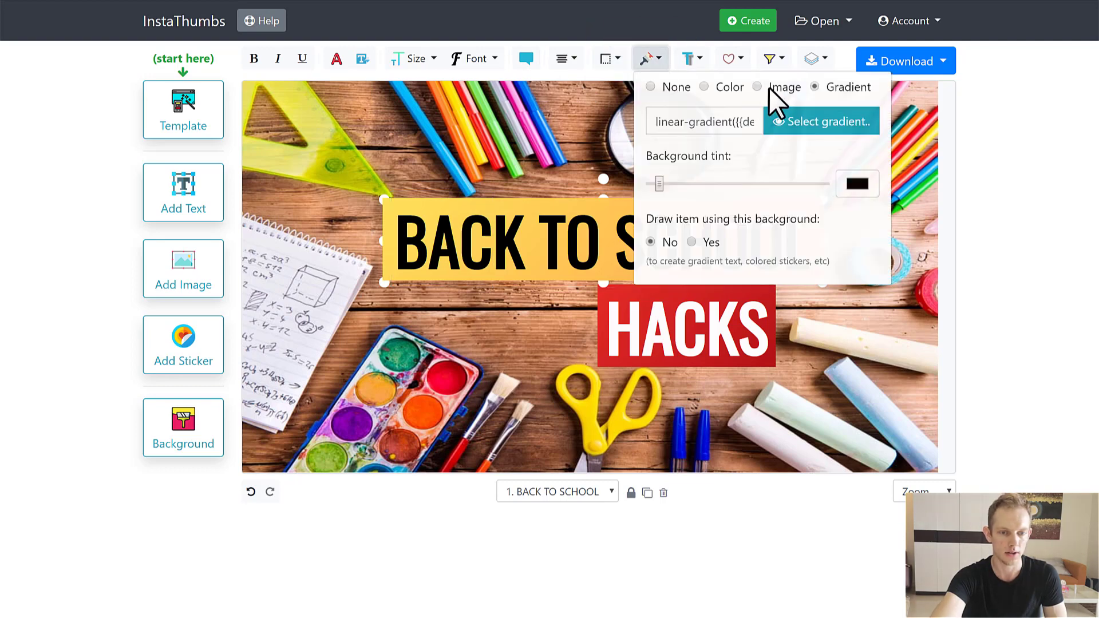
{"action": "left_click", "coordinate": [797, 123]}
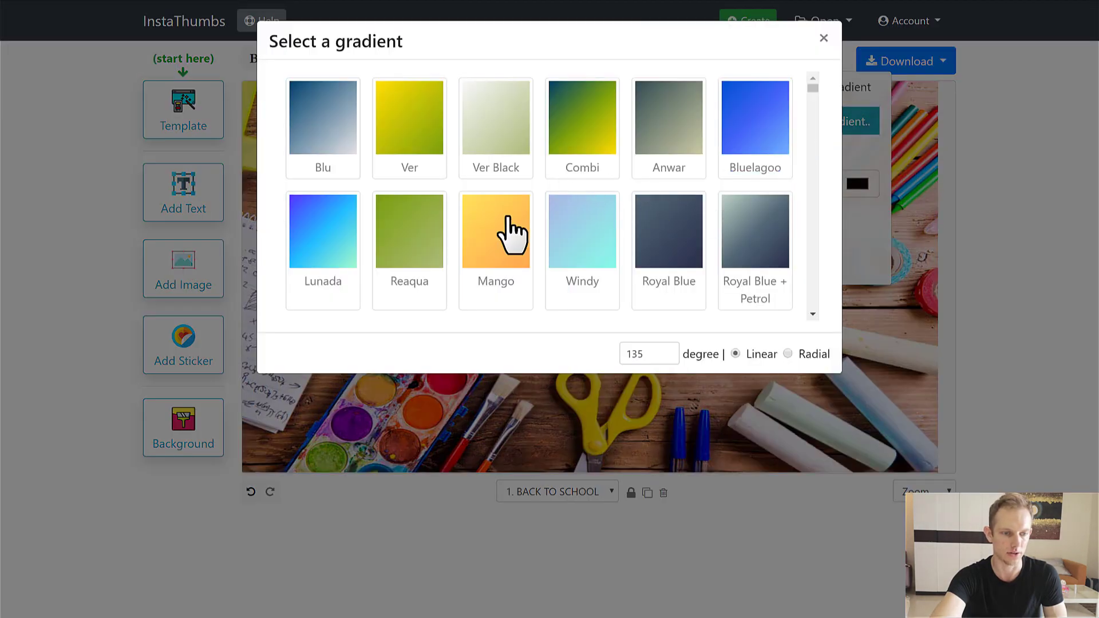
{"action": "left_click", "coordinate": [597, 138]}
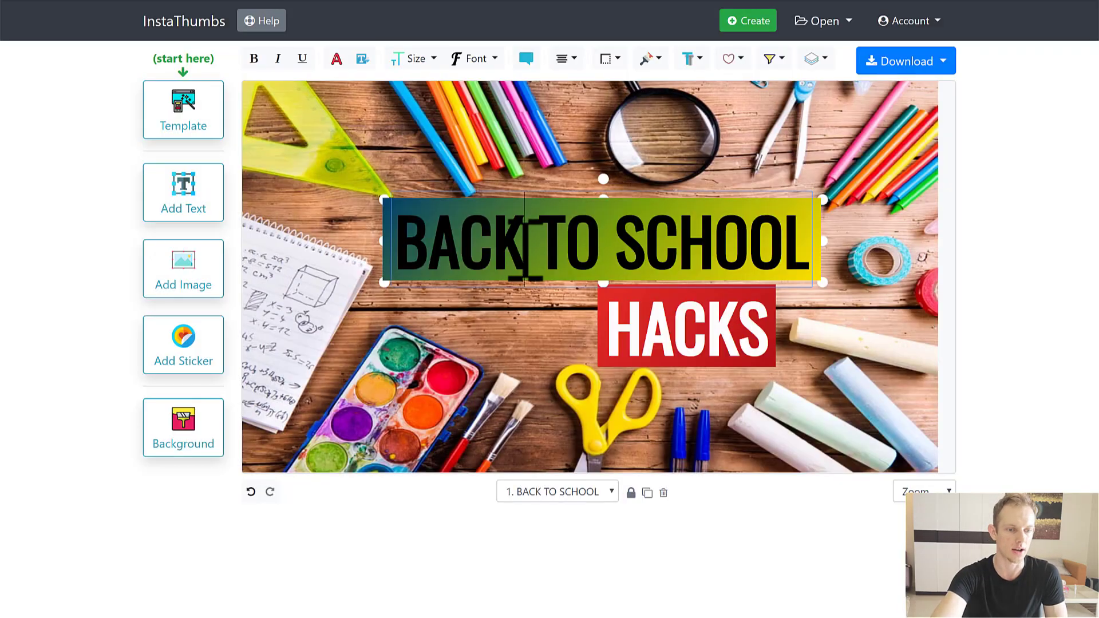
- Set the text colour of "BACK TO SCHOOL" to white and deselect the text
{"action": "left_click", "coordinate": [337, 59]}
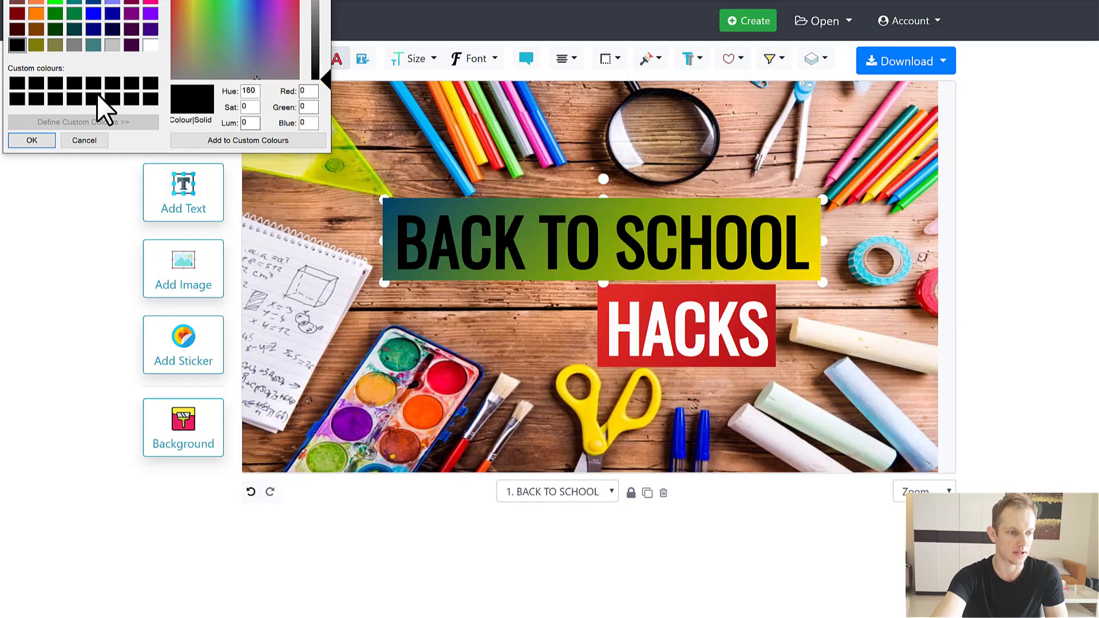
{"action": "left_click", "coordinate": [151, 45]}
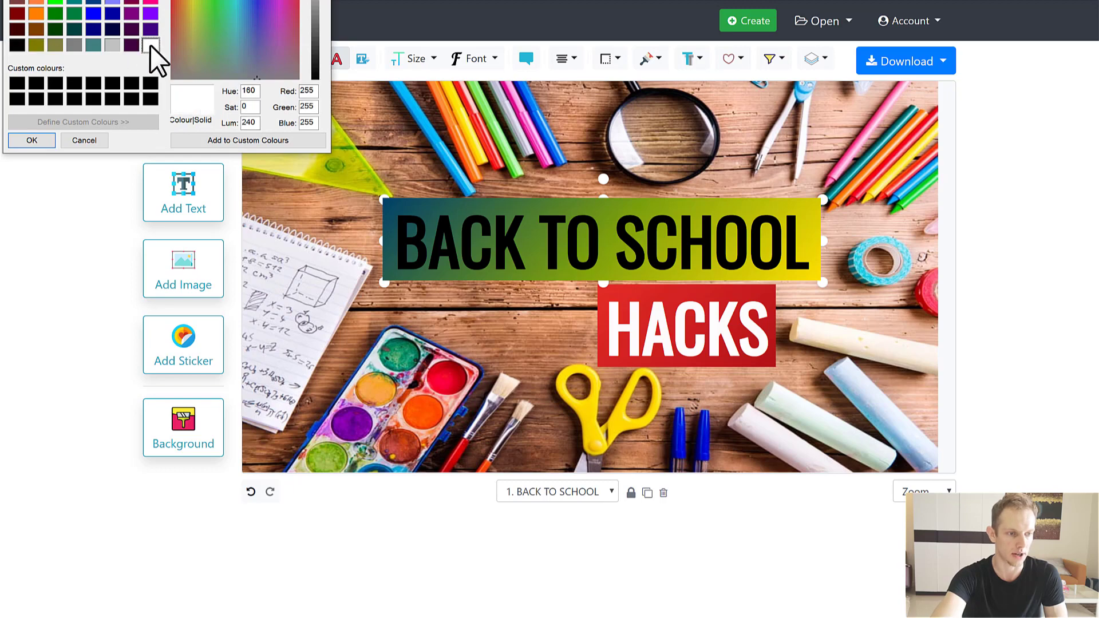
{"action": "left_click", "coordinate": [36, 146]}
{"action": "left_click", "coordinate": [496, 289]}
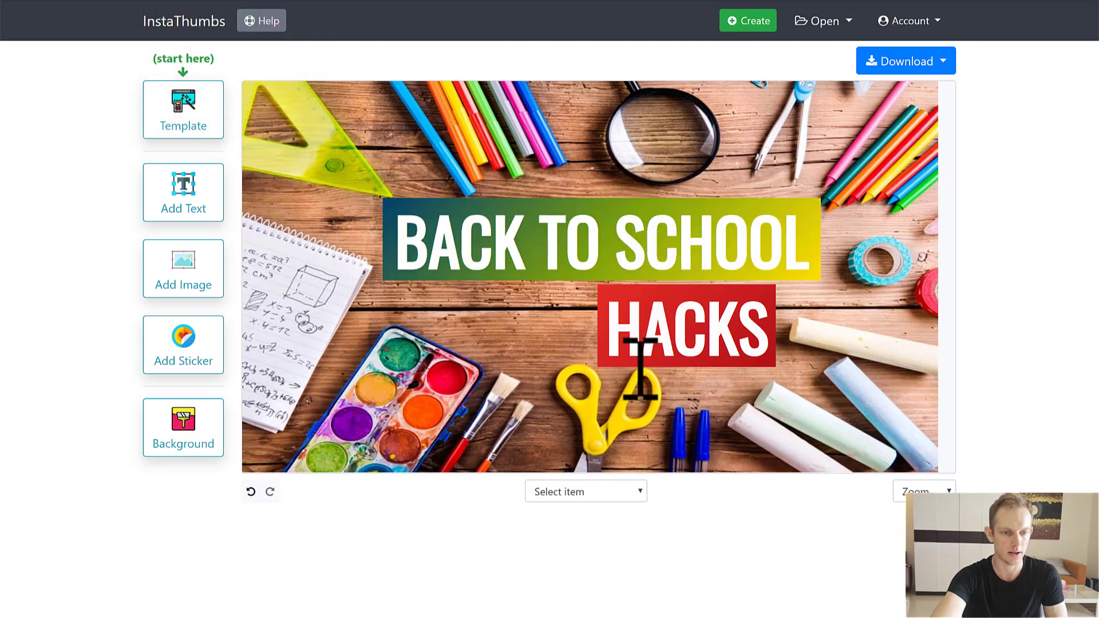
- Change the "BACK TO SCHOOL" background gradient to Mango Pulp and set its text colour to black
{"action": "left_click", "coordinate": [791, 223]}
{"action": "left_click", "coordinate": [650, 59]}
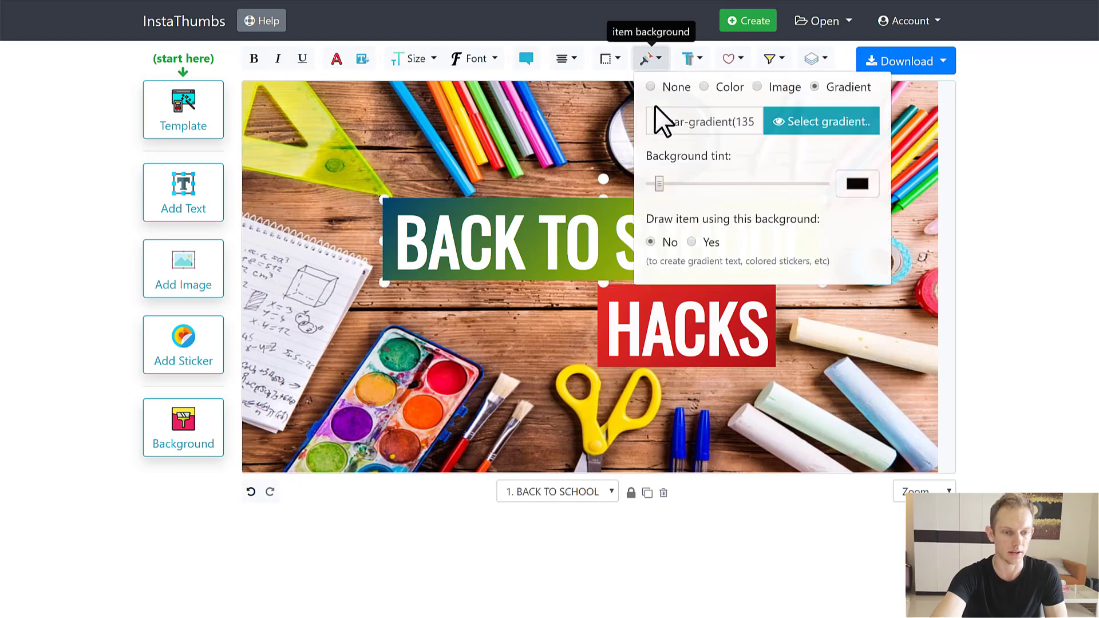
{"action": "left_click", "coordinate": [811, 121]}
{"action": "scroll", "coordinate": [624, 298], "scroll_direction": "down", "scroll_amount": 1}
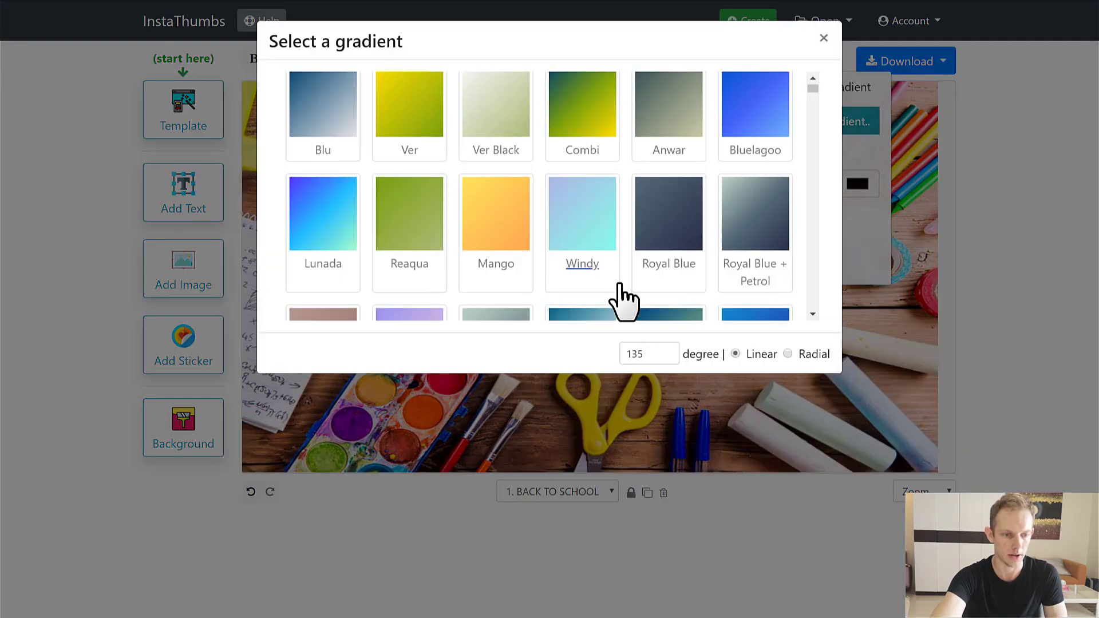
{"action": "scroll", "coordinate": [625, 297], "scroll_direction": "down", "scroll_amount": 10}
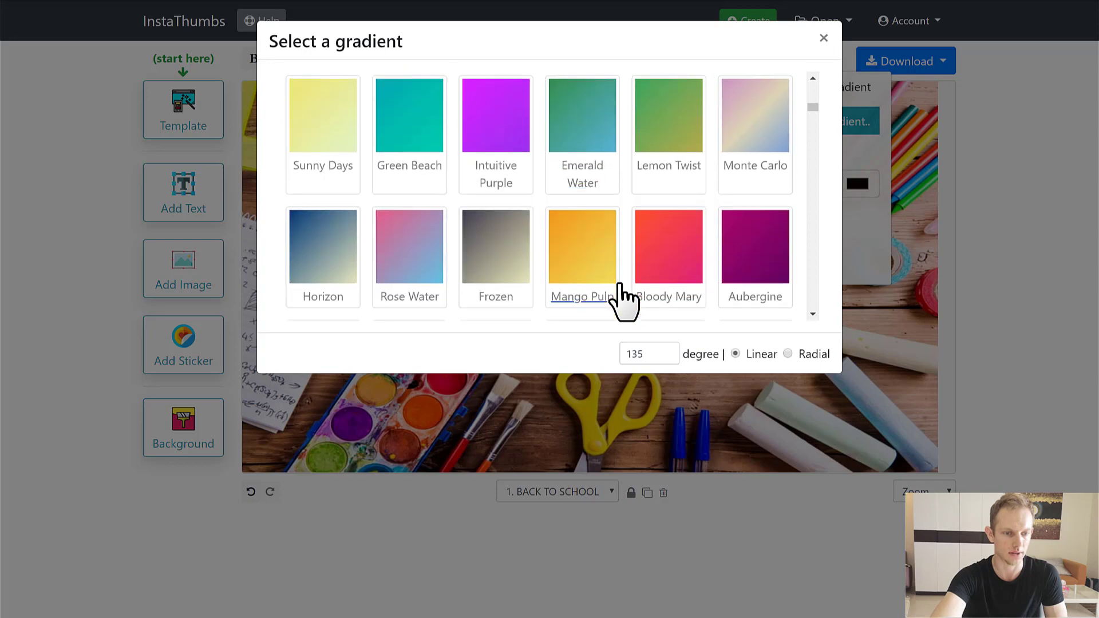
{"action": "scroll", "coordinate": [626, 300], "scroll_direction": "down", "scroll_amount": 3}
{"action": "scroll", "coordinate": [595, 182], "scroll_direction": "up", "scroll_amount": 2}
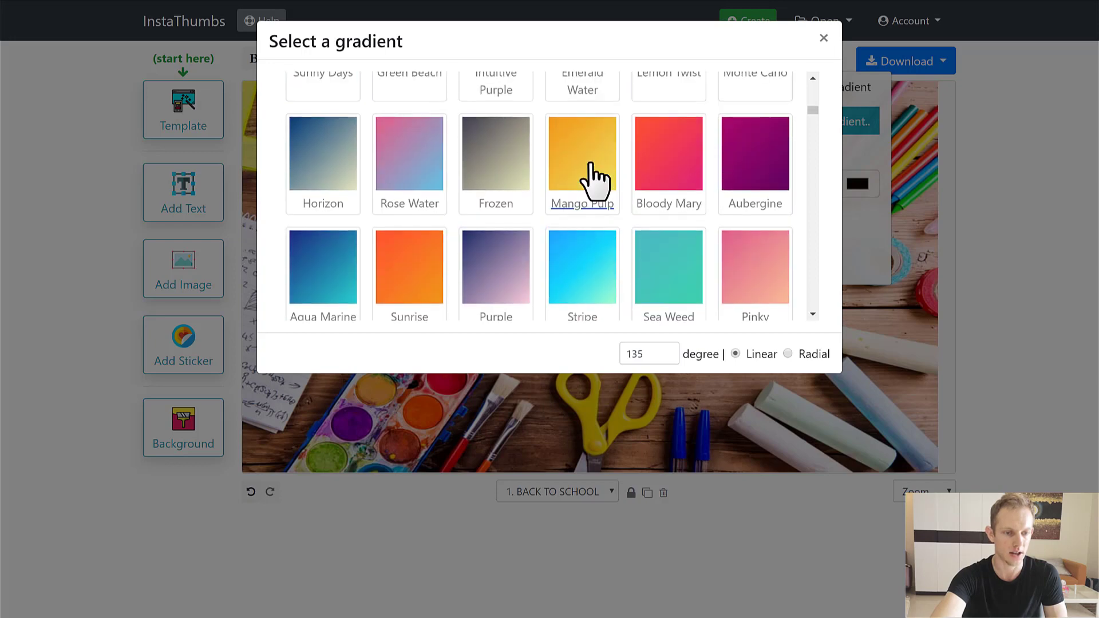
{"action": "left_click", "coordinate": [592, 177]}
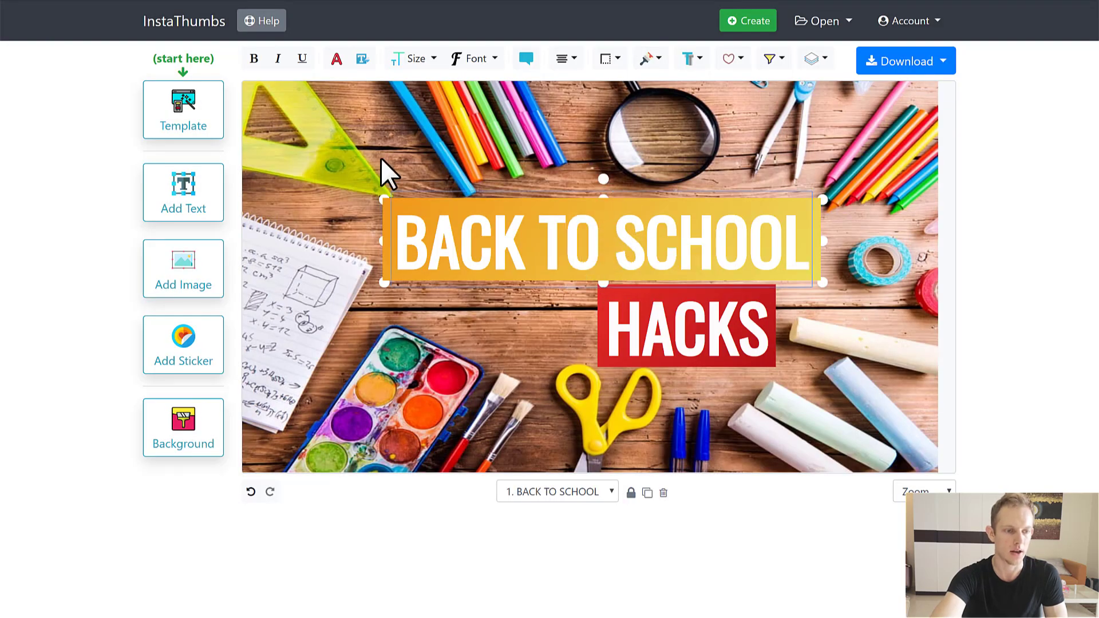
{"action": "left_click", "coordinate": [337, 59]}
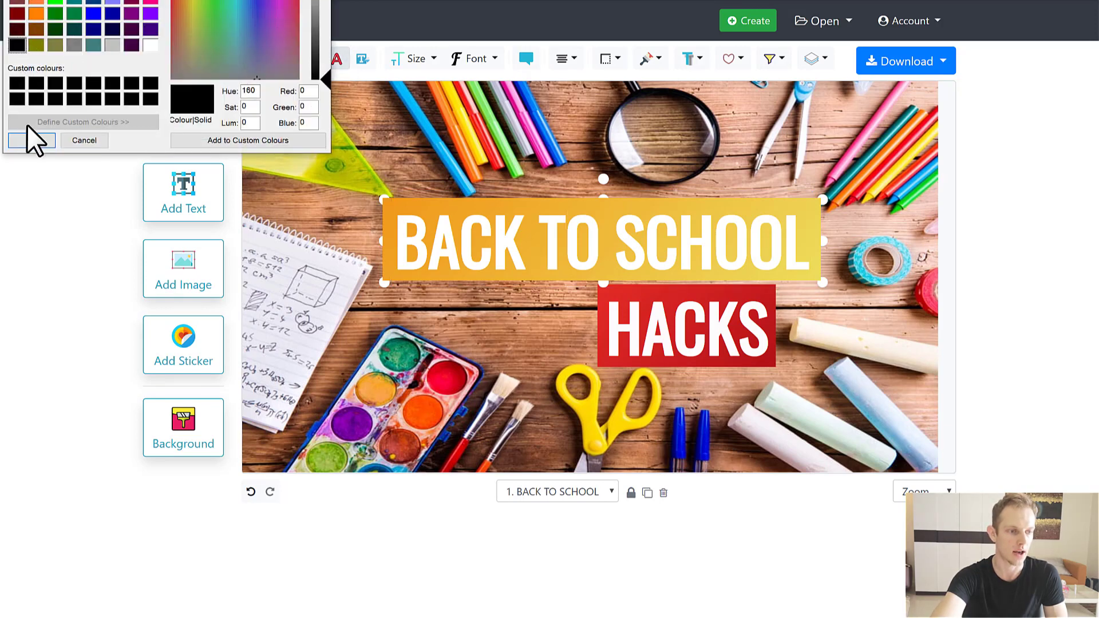
{"action": "left_click", "coordinate": [32, 140]}
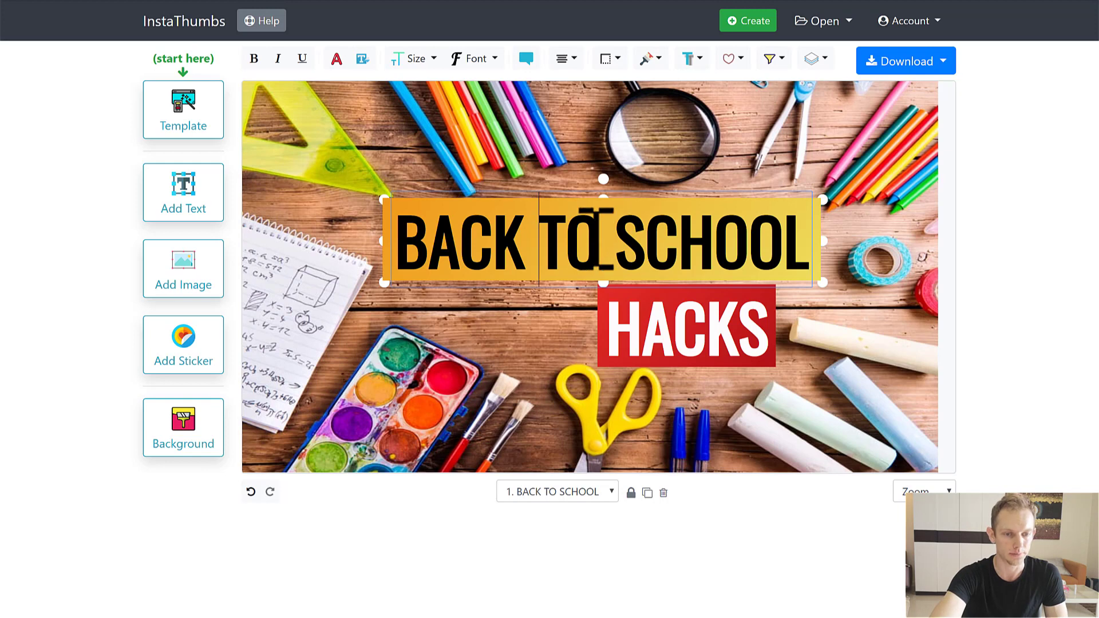
- Add a Text-type shadow to the "BACK TO SCHOOL" text and set the shadow colour to white
{"action": "left_click", "coordinate": [600, 235]}
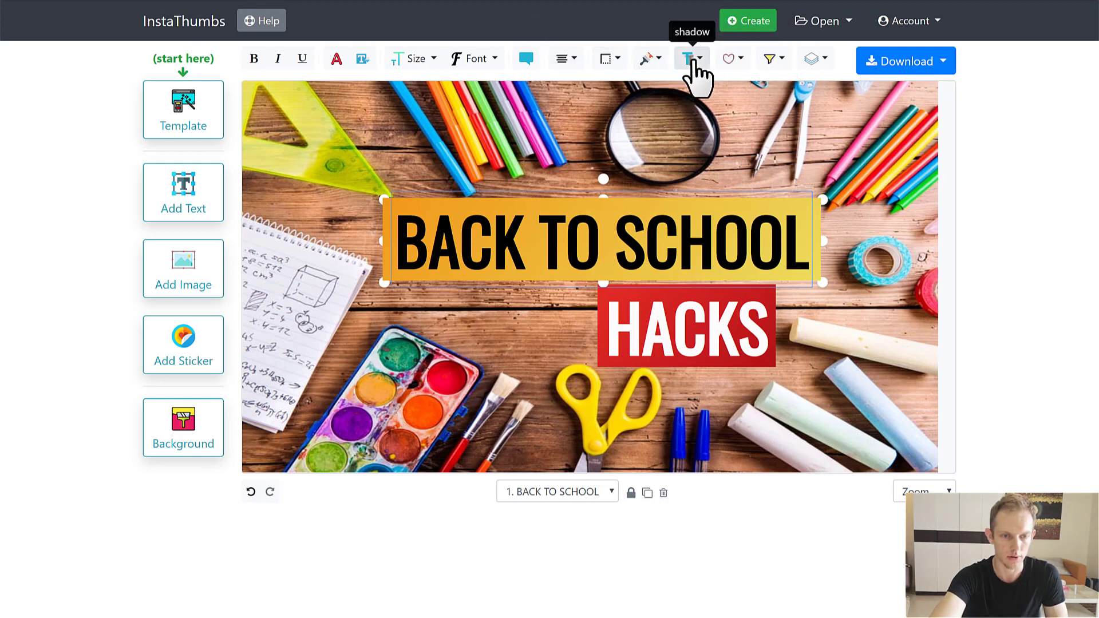
{"action": "left_click", "coordinate": [692, 59]}
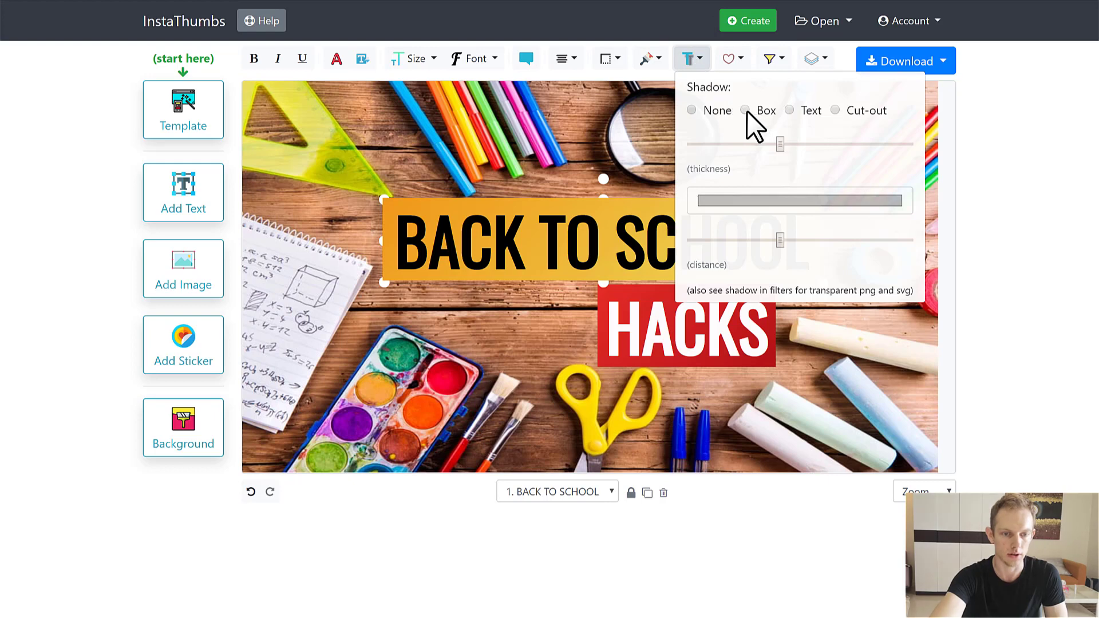
{"action": "left_click", "coordinate": [791, 110]}
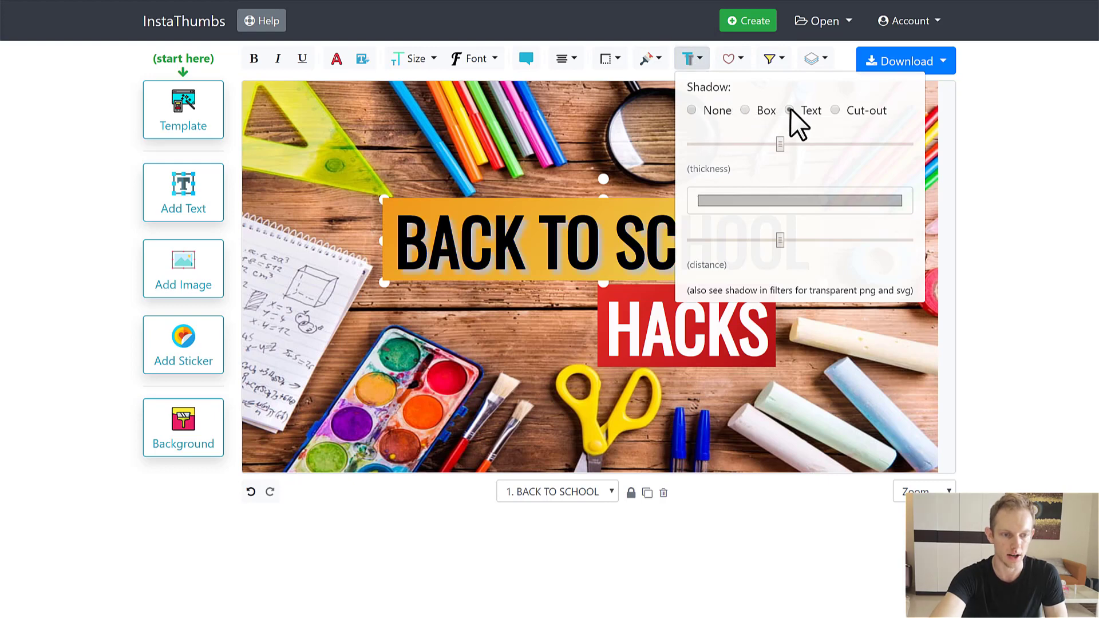
{"action": "left_click", "coordinate": [767, 201]}
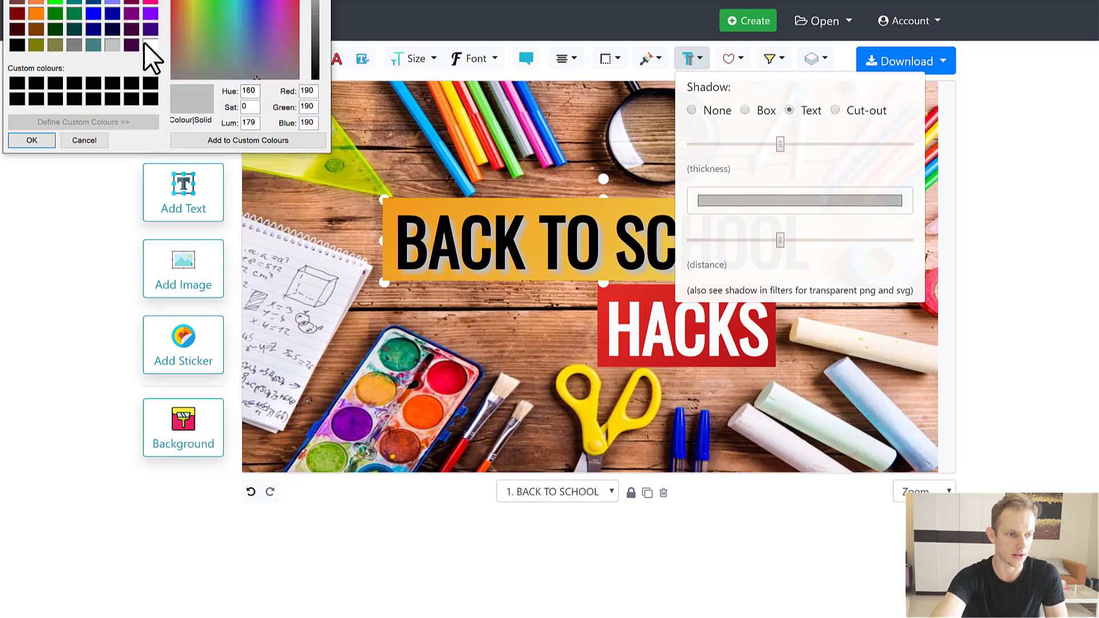
{"action": "left_click", "coordinate": [151, 46]}
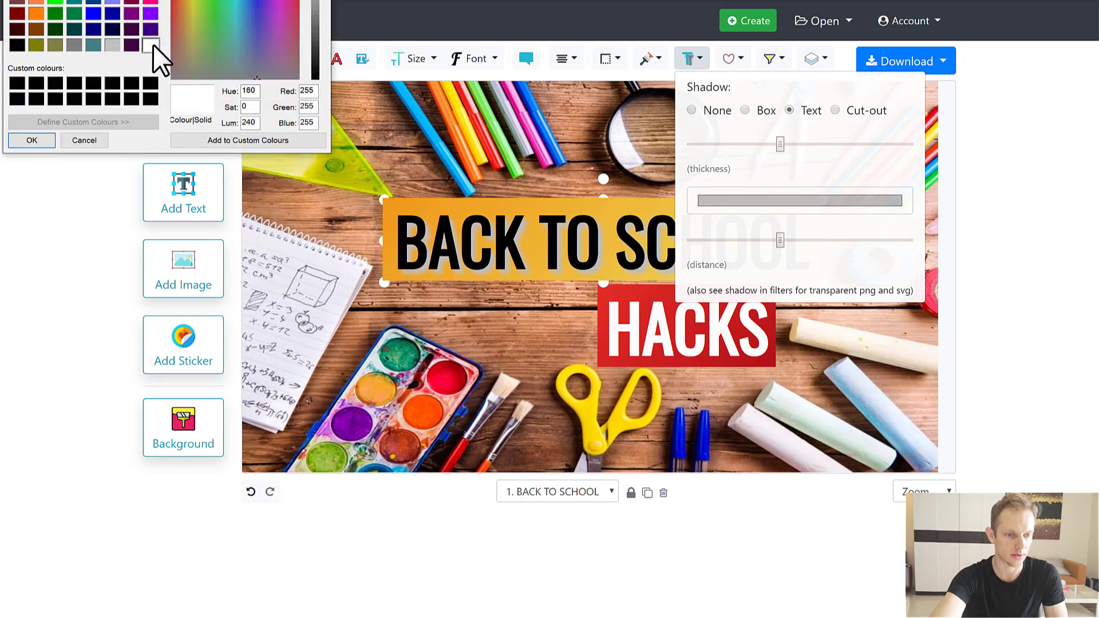
{"action": "left_click", "coordinate": [48, 143]}
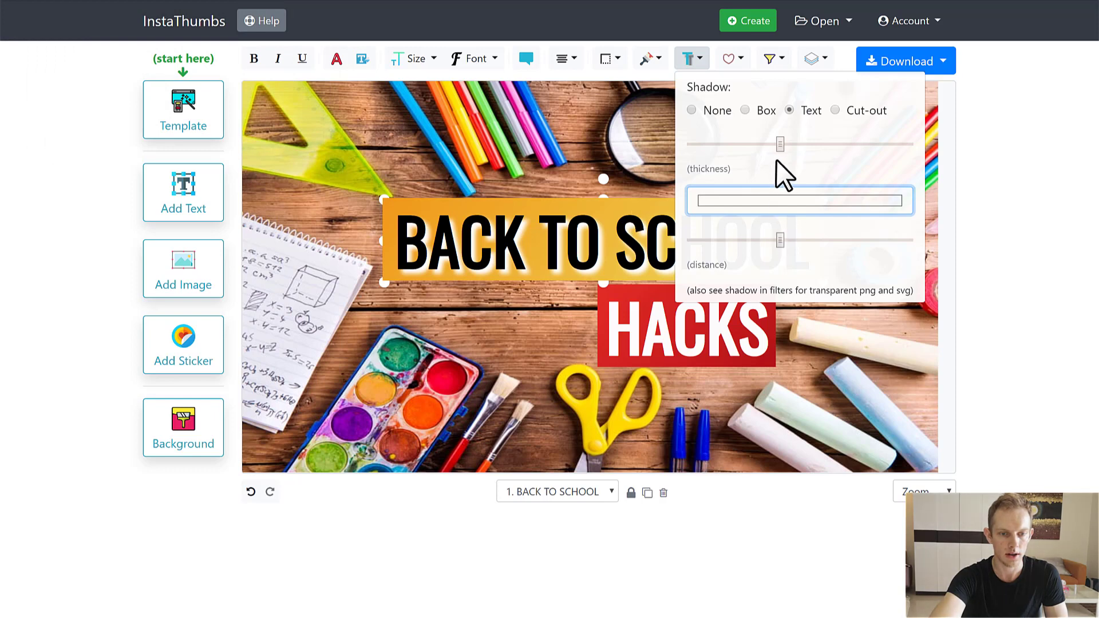
- Reduce the thickness and distance of the "BACK TO SCHOOL" text shadow and deselect the text
{"action": "left_click_drag", "start_coordinate": [780, 145], "coordinate": [745, 155]}
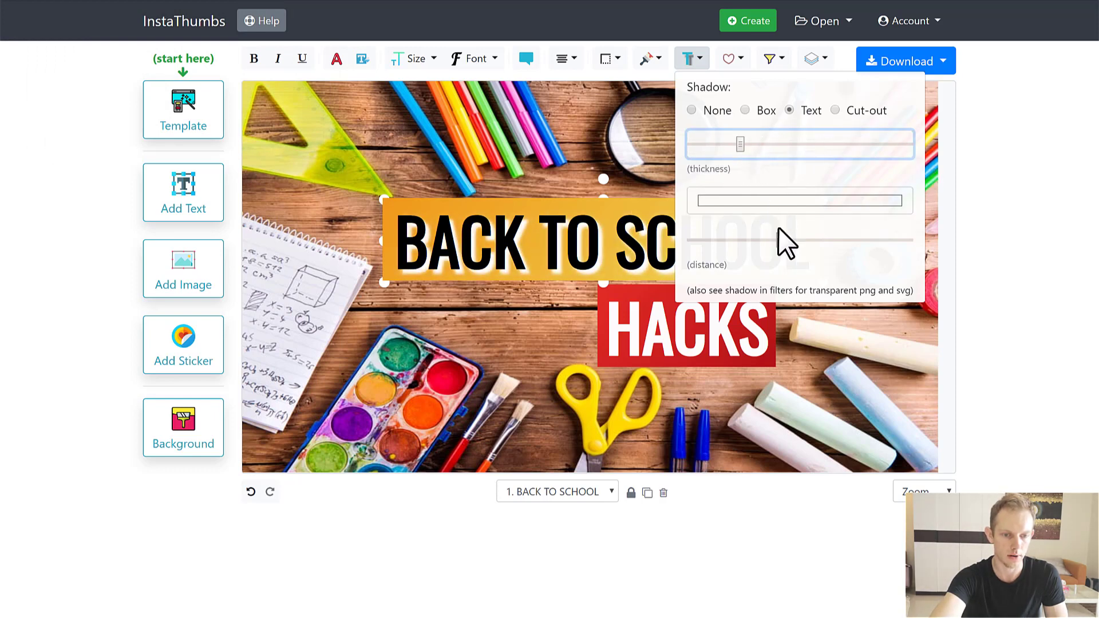
{"action": "left_click_drag", "start_coordinate": [777, 236], "coordinate": [751, 244]}
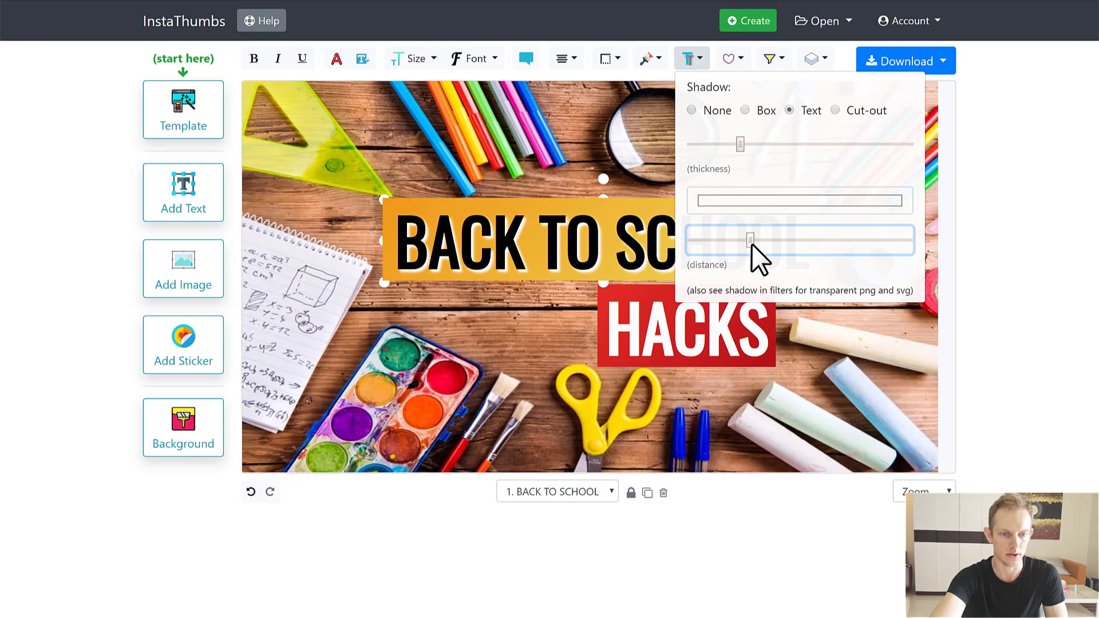
{"action": "left_click", "coordinate": [1013, 174]}
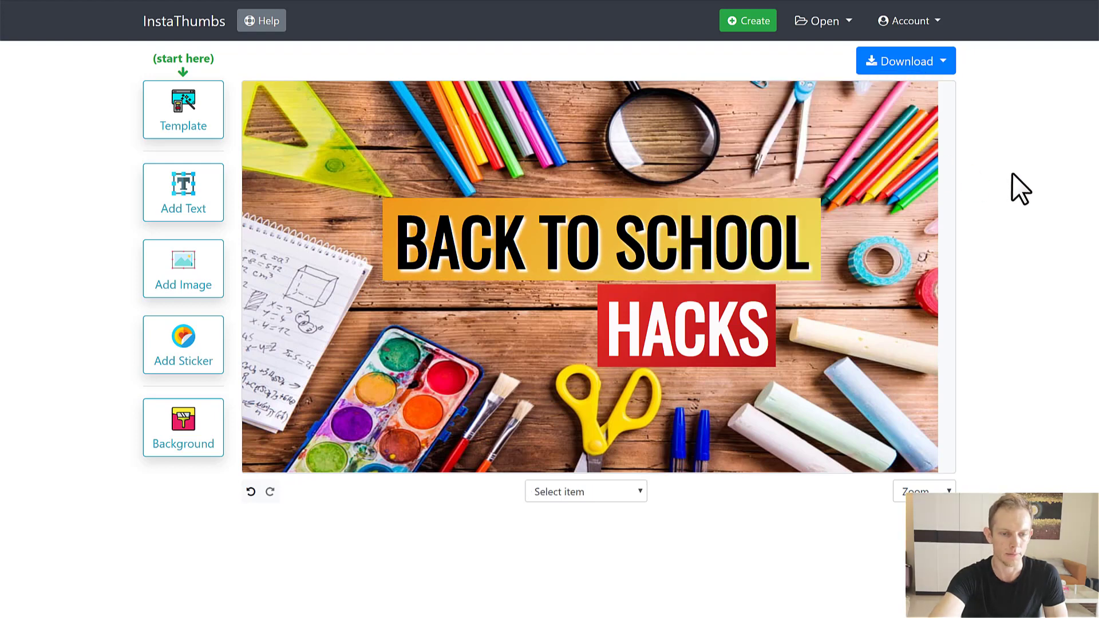
- Give the "BACK TO SCHOOL" text a thin white outline and deselect the text
{"action": "left_click", "coordinate": [538, 258]}
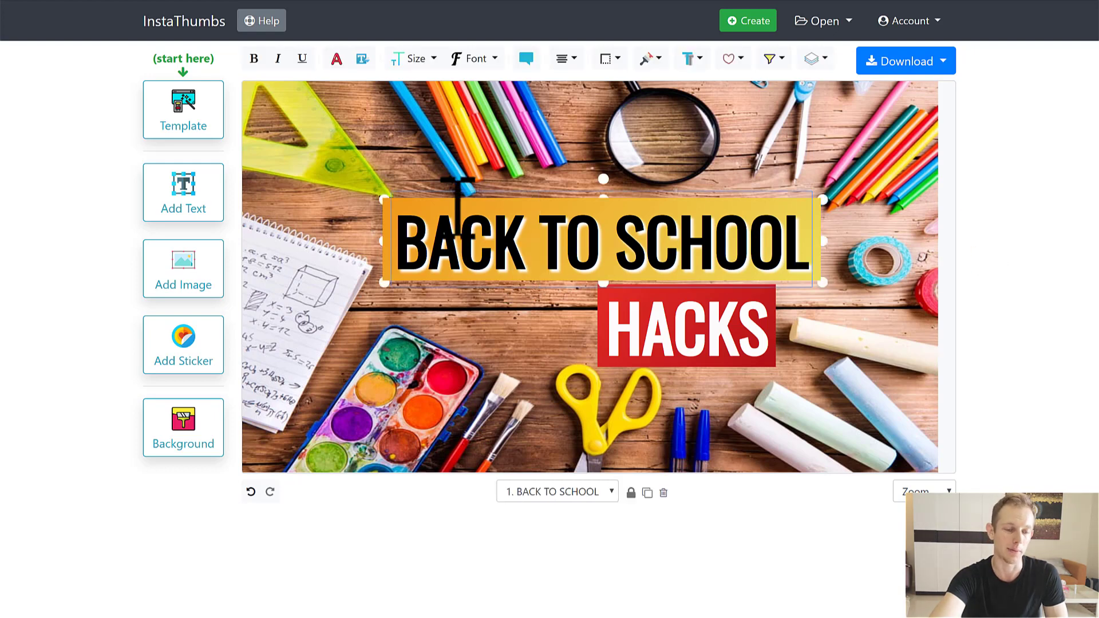
{"action": "left_click", "coordinate": [739, 63]}
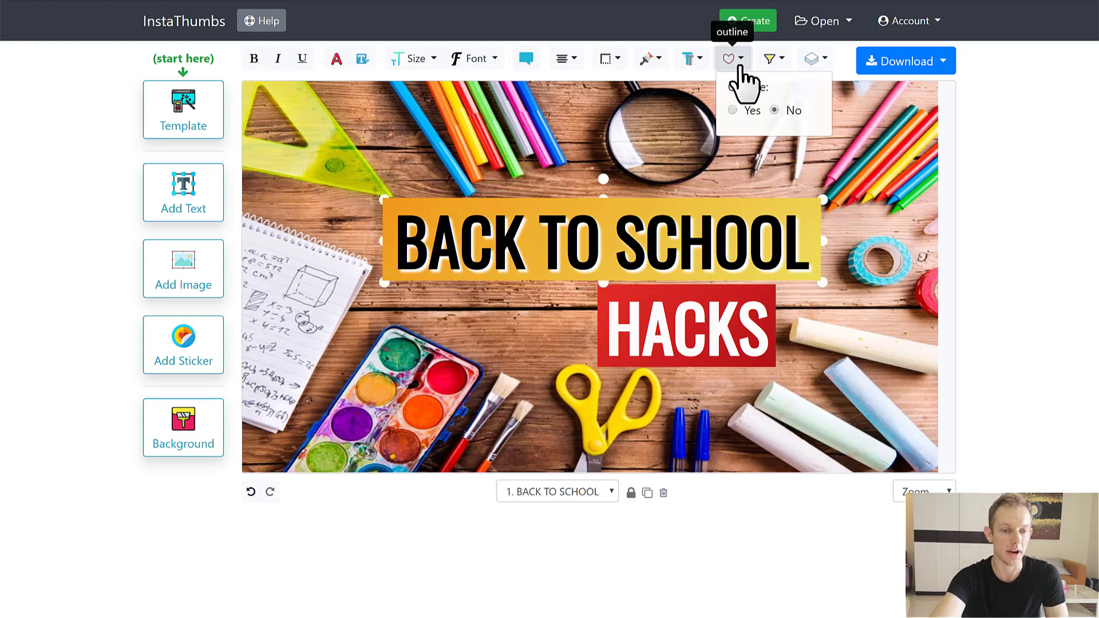
{"action": "left_click", "coordinate": [733, 111]}
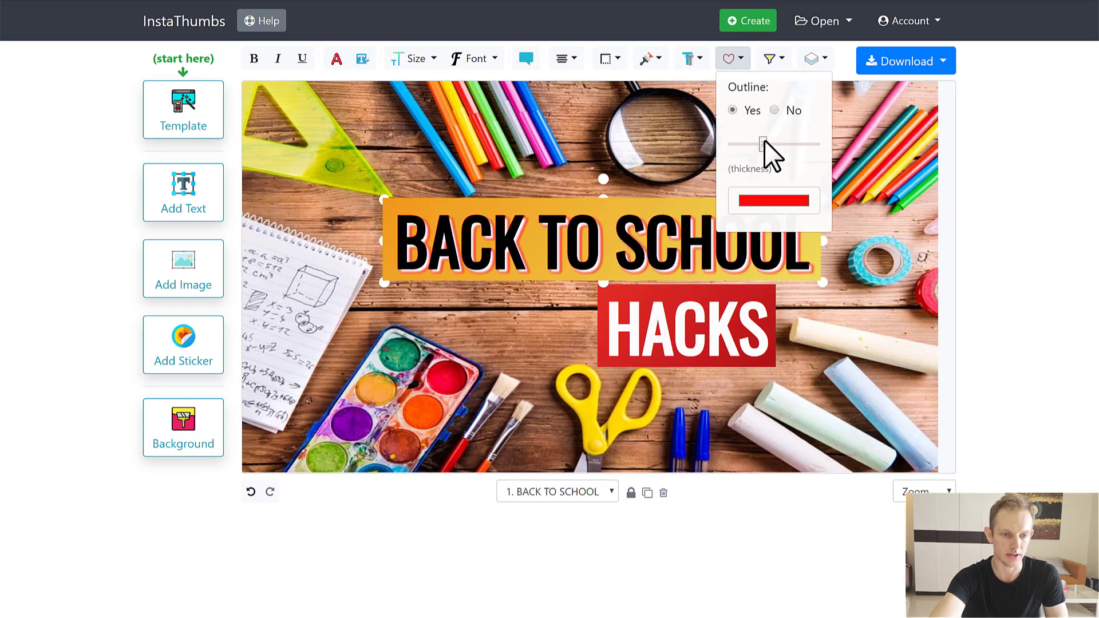
{"action": "left_click_drag", "start_coordinate": [765, 141], "coordinate": [716, 147]}
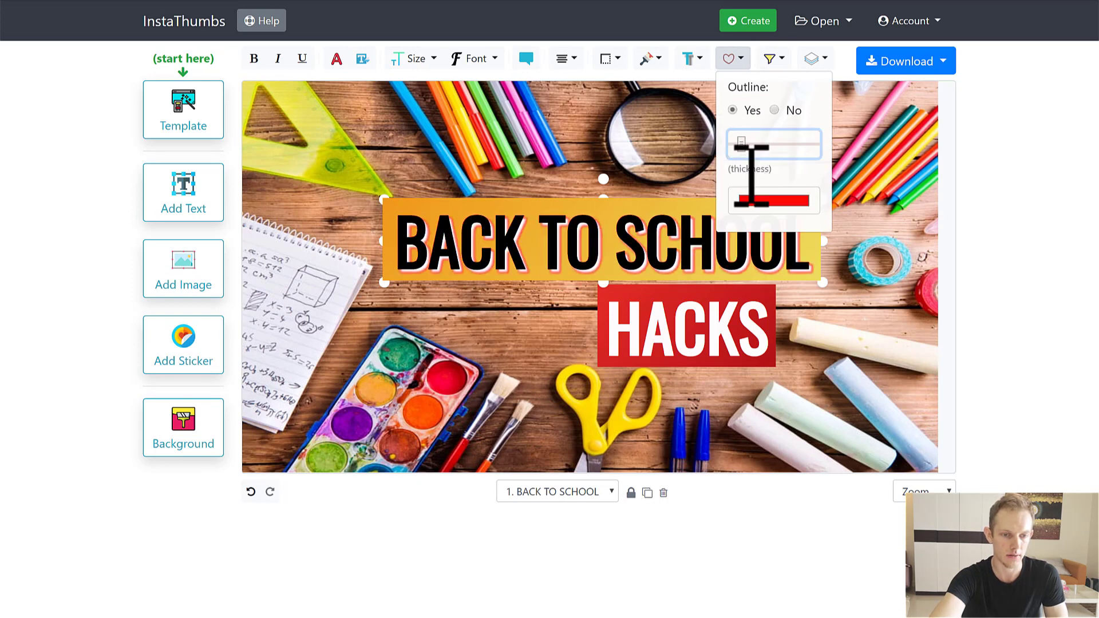
{"action": "left_click", "coordinate": [767, 200]}
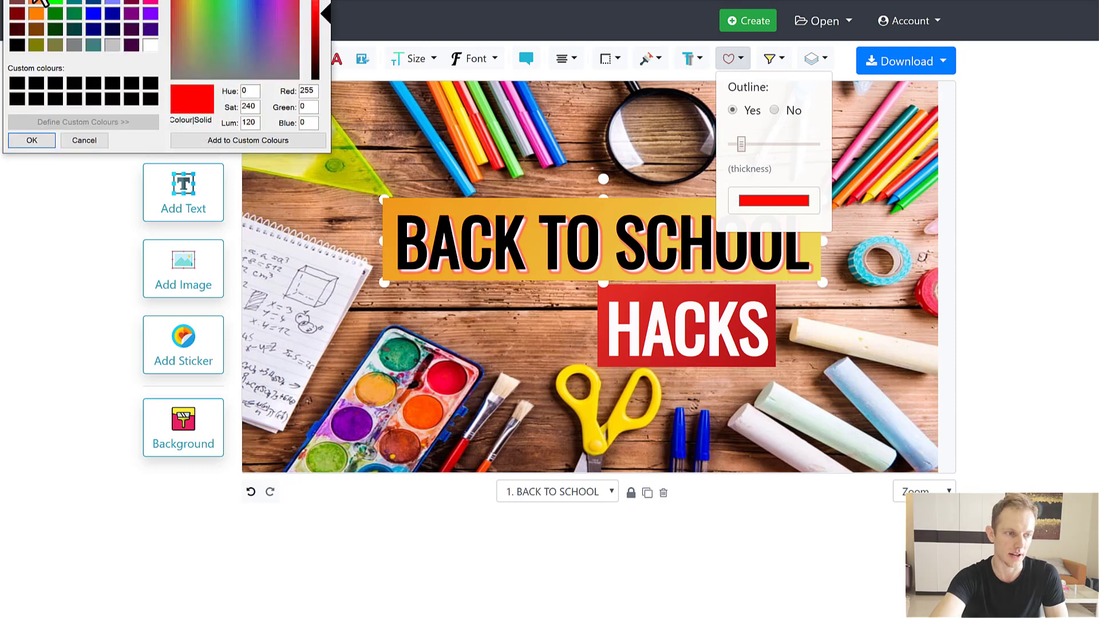
{"action": "left_click", "coordinate": [152, 43]}
{"action": "left_click", "coordinate": [33, 140]}
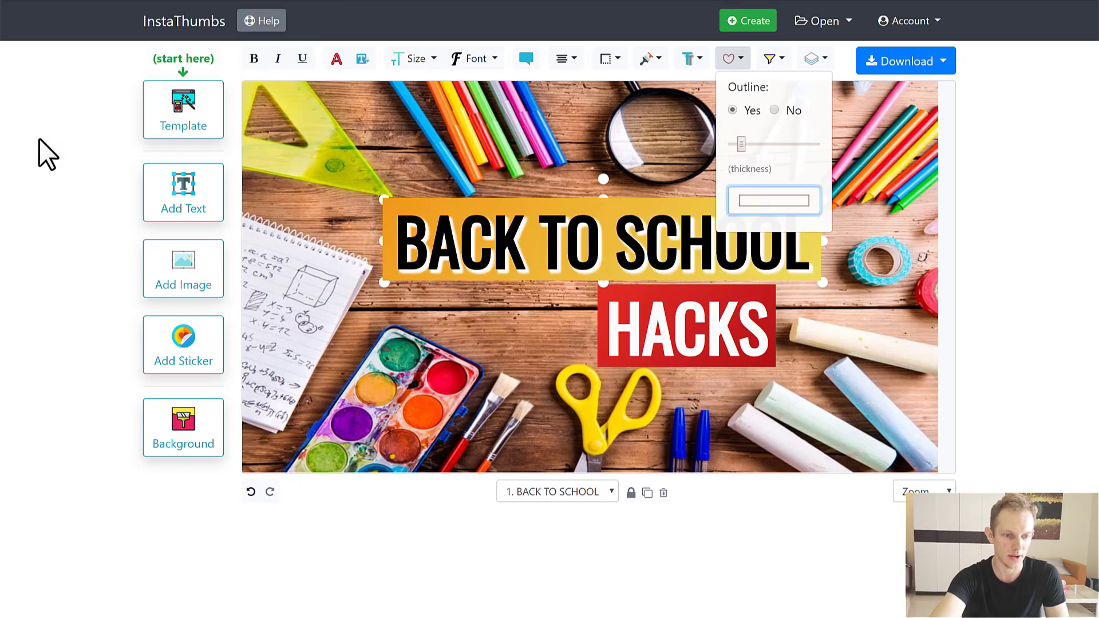
{"action": "left_click", "coordinate": [881, 231]}
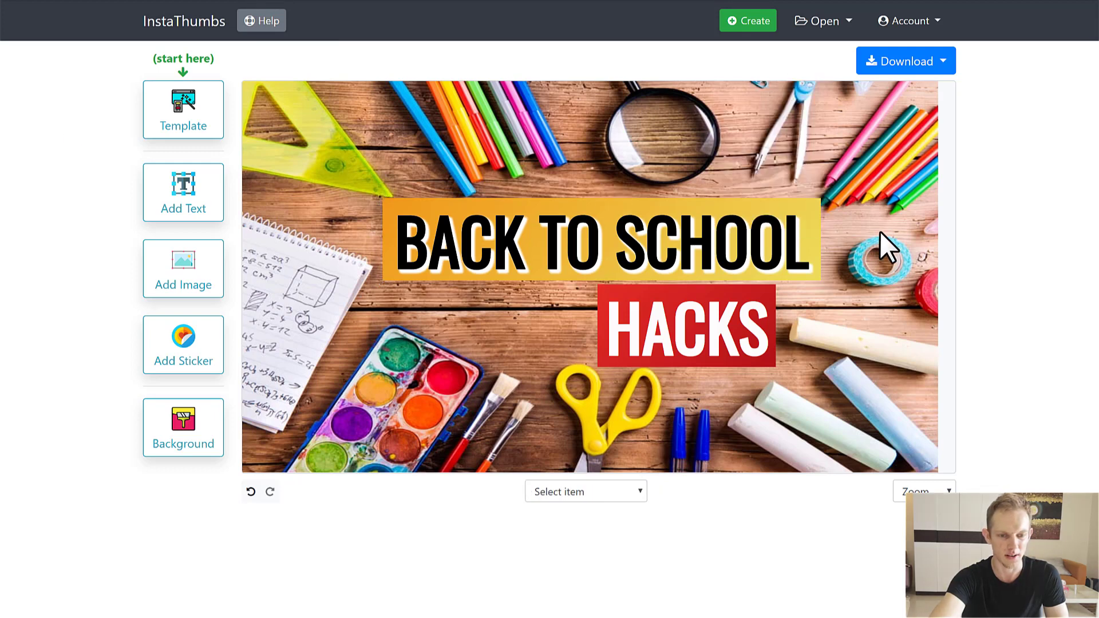
- Review the outline and filter options of the "BACK TO SCHOOL" text without changing them
{"action": "double_click", "coordinate": [712, 229]}
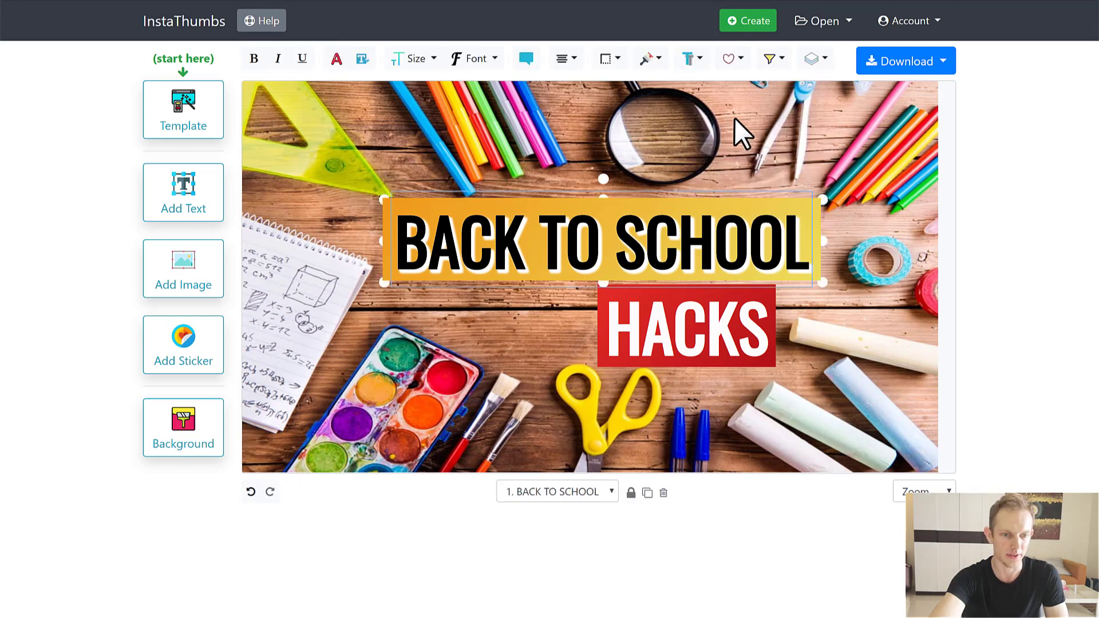
{"action": "left_click", "coordinate": [735, 59]}
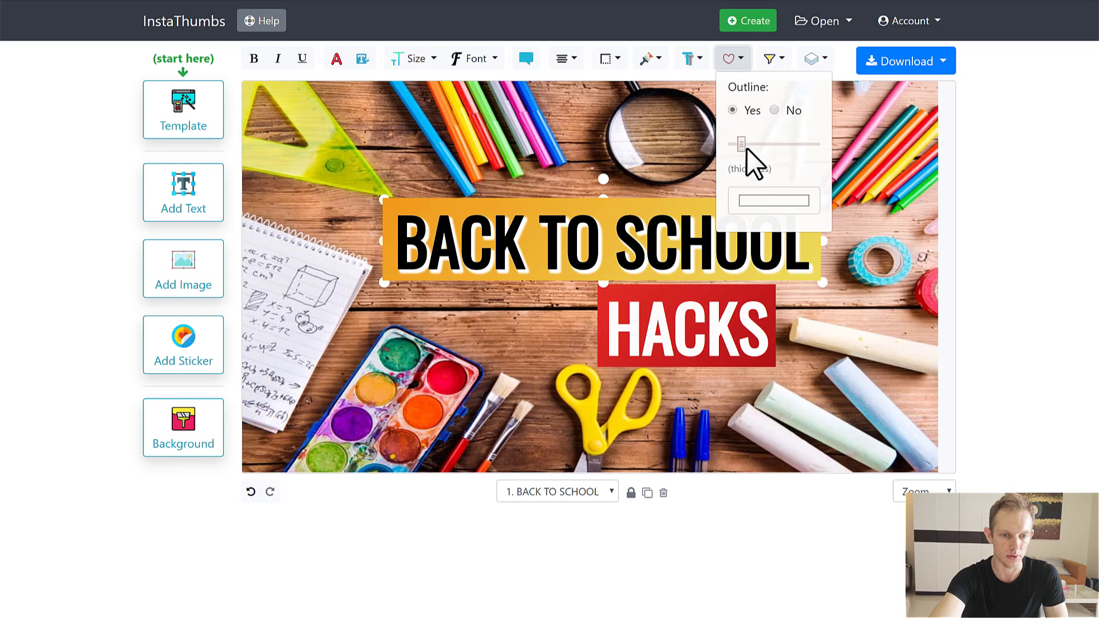
{"action": "left_click", "coordinate": [773, 59]}
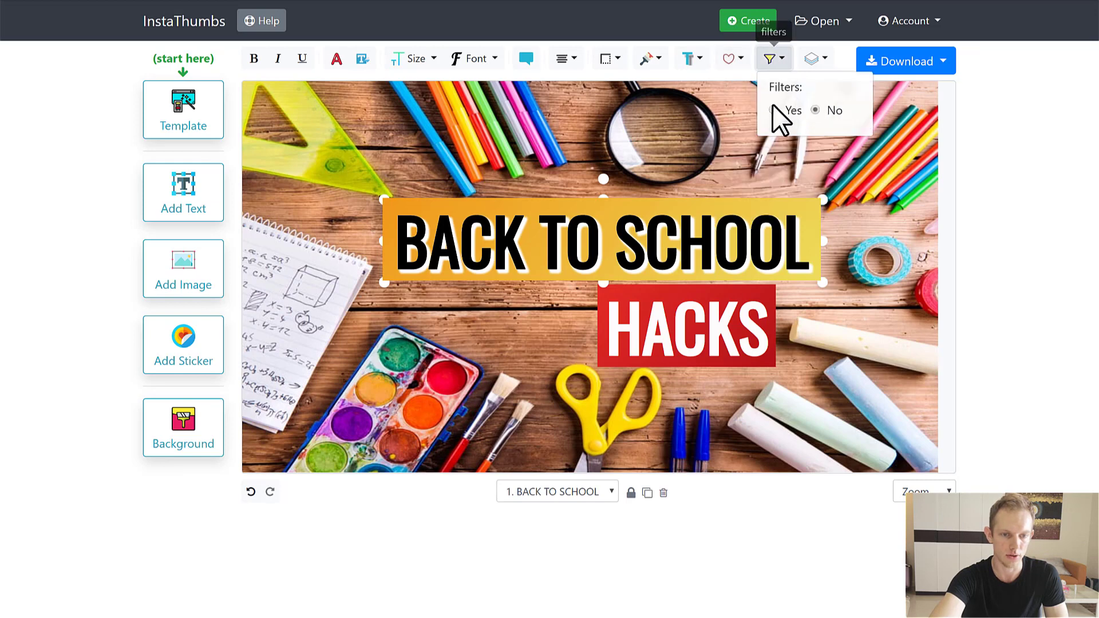
{"action": "left_click", "coordinate": [854, 177]}
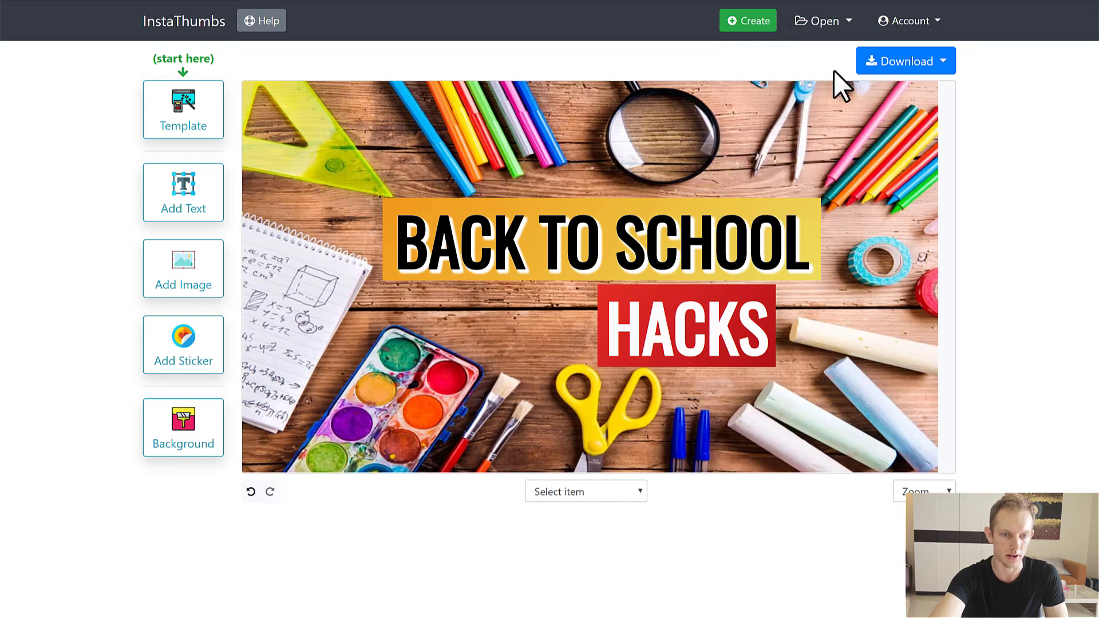
- Enlarge the "HACKS" text box and move it slightly down and to the right, below "BACK TO SCHOOL"
{"action": "left_click", "coordinate": [671, 321]}
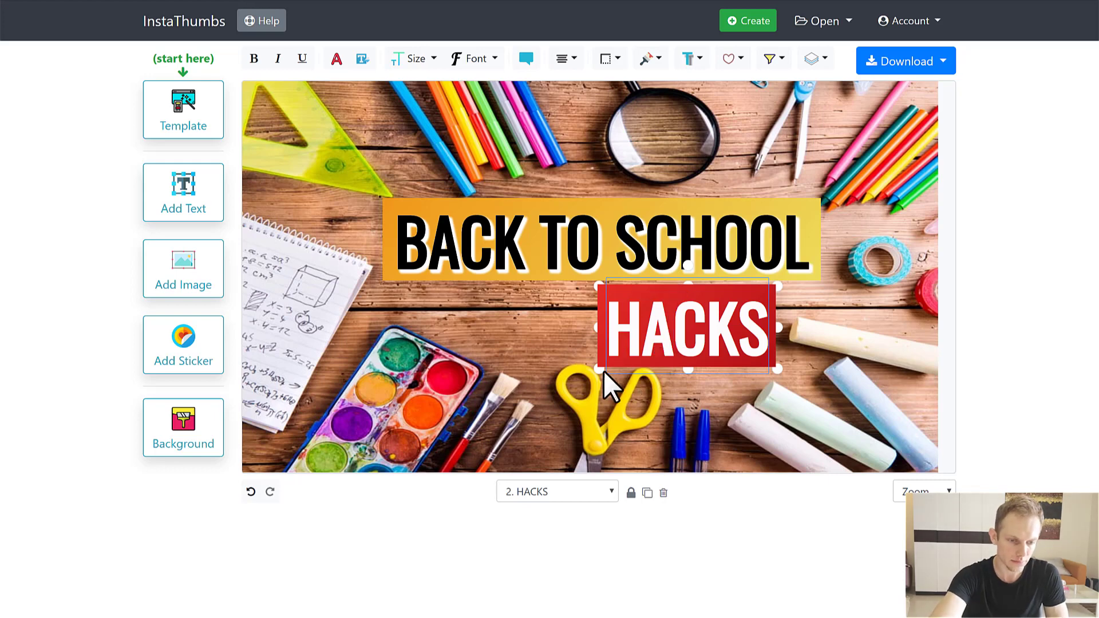
{"action": "left_click_drag", "start_coordinate": [598, 370], "coordinate": [594, 374]}
{"action": "left_click_drag", "start_coordinate": [461, 411], "coordinate": [507, 394]}
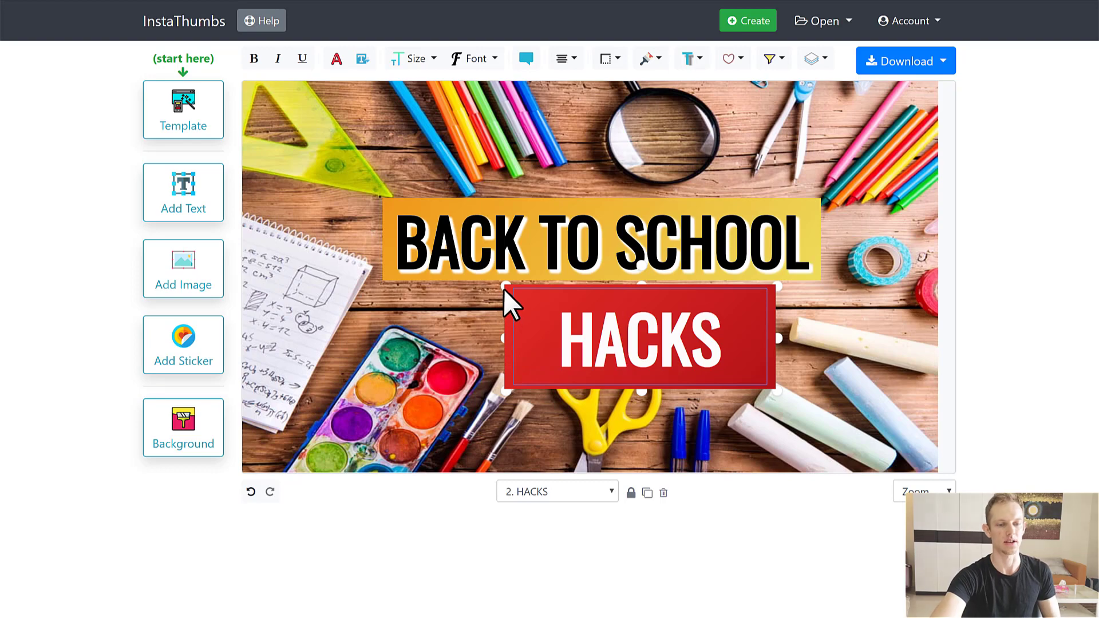
{"action": "left_click_drag", "start_coordinate": [504, 290], "coordinate": [530, 301]}
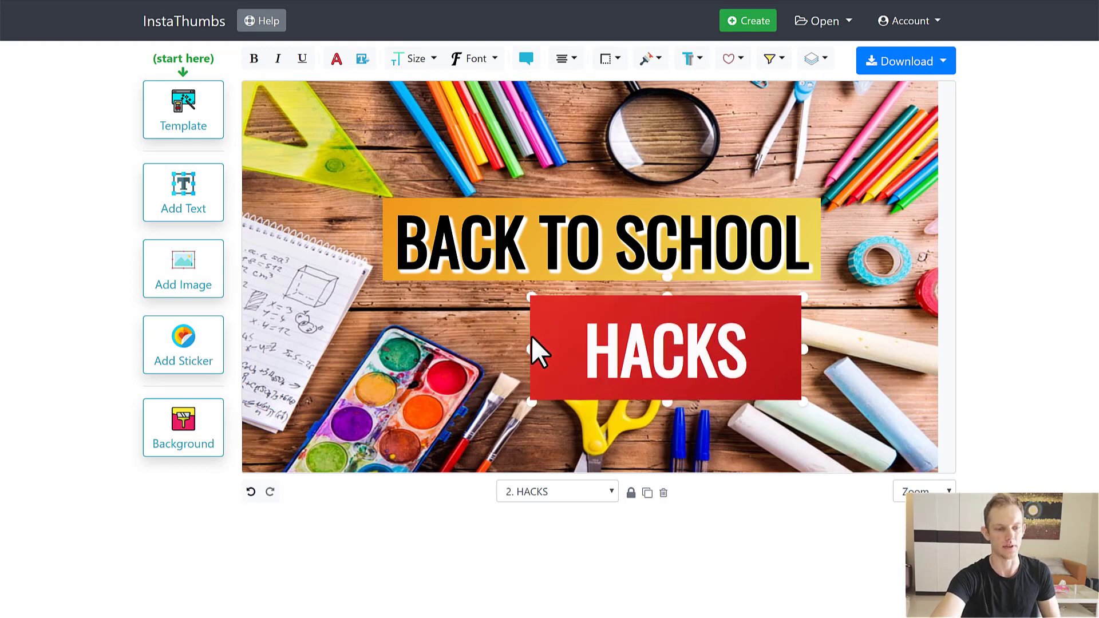
- Add the orange gradient "Double click to edit" text preset from the Simple category and place it beside the "HACKS" box
{"action": "left_click", "coordinate": [205, 213]}
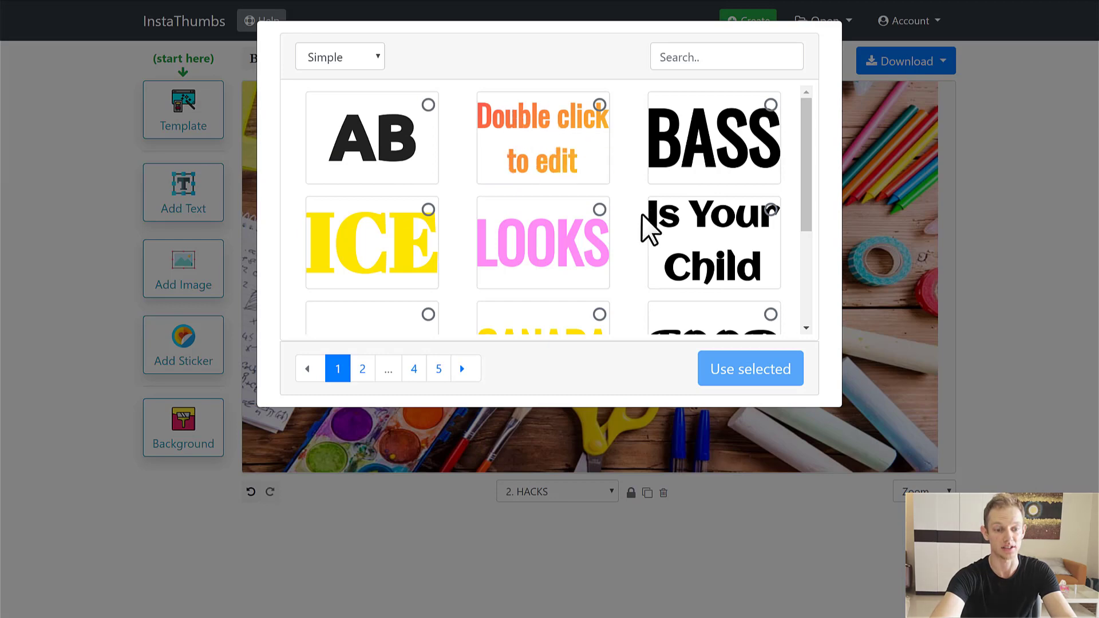
{"action": "scroll", "coordinate": [642, 218], "scroll_direction": "down", "scroll_amount": 4}
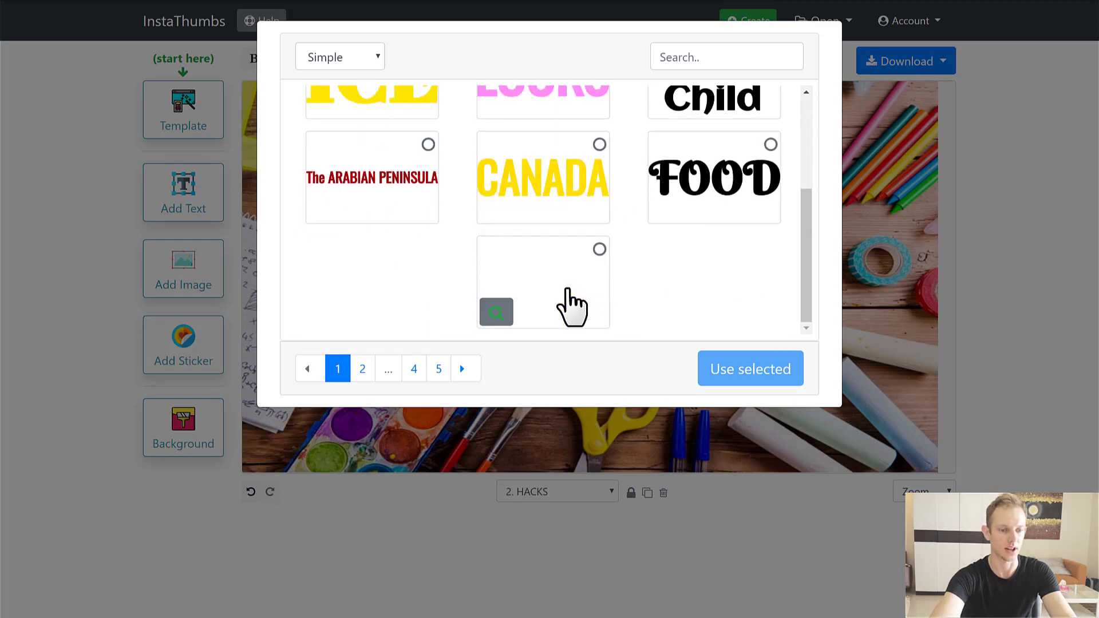
{"action": "scroll", "coordinate": [609, 228], "scroll_direction": "up", "scroll_amount": 4}
{"action": "left_click", "coordinate": [530, 169]}
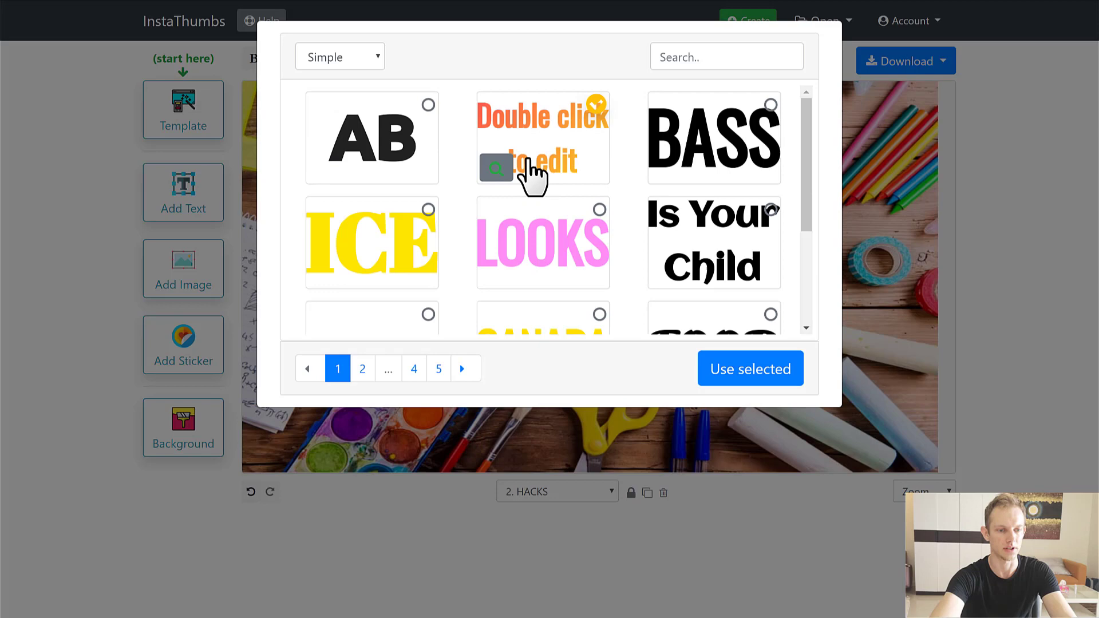
{"action": "left_click", "coordinate": [746, 372]}
{"action": "left_click", "coordinate": [640, 255]}
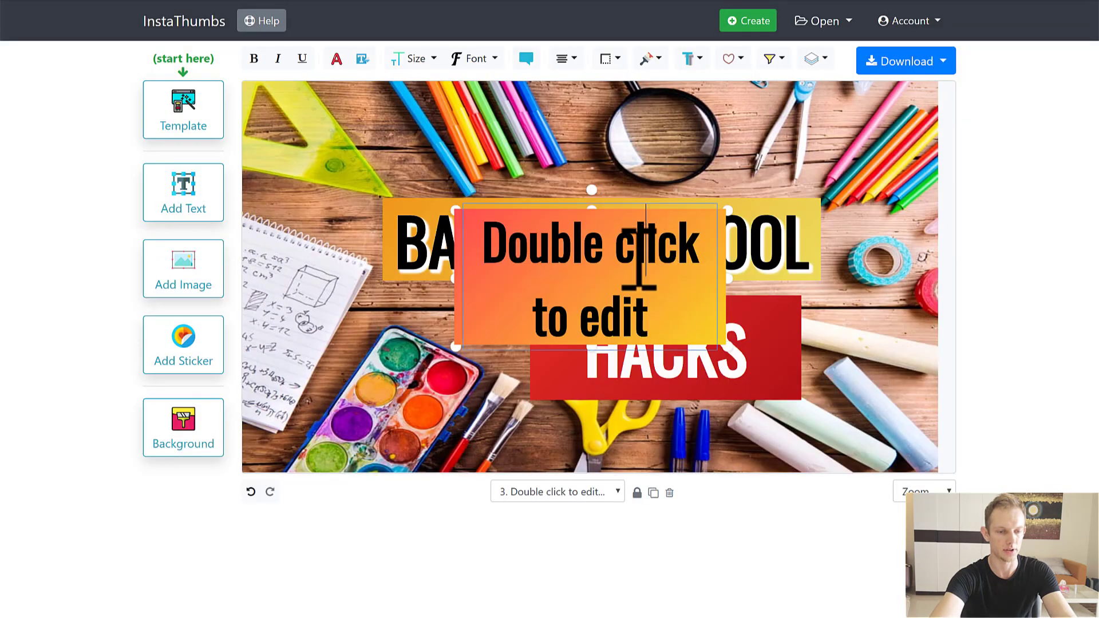
{"action": "left_click_drag", "start_coordinate": [640, 259], "coordinate": [479, 325]}
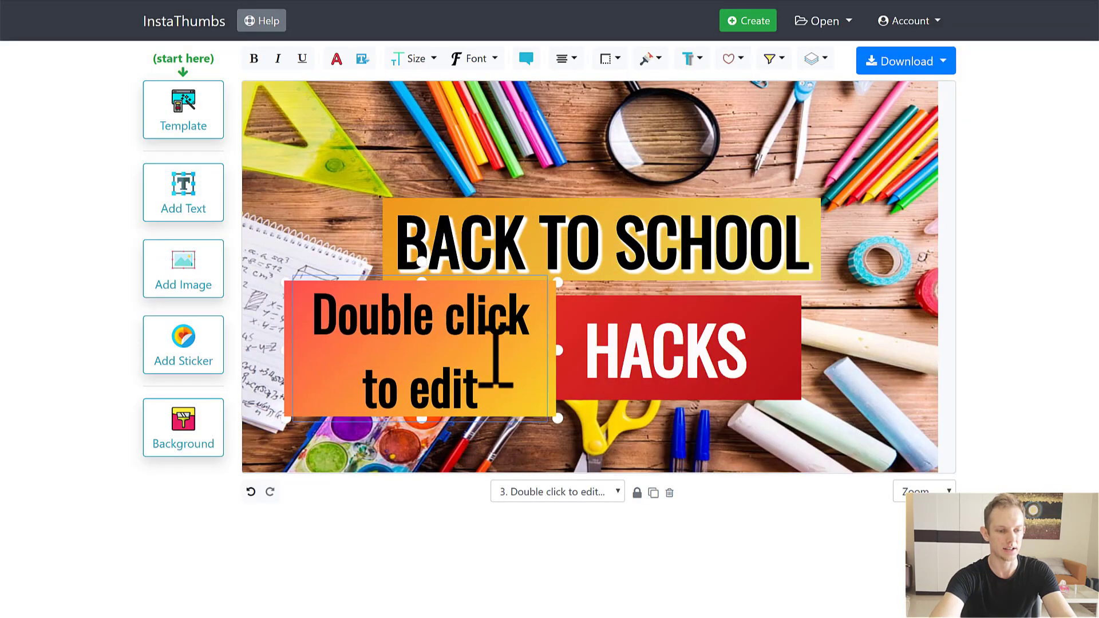
{"action": "left_click", "coordinate": [326, 216]}
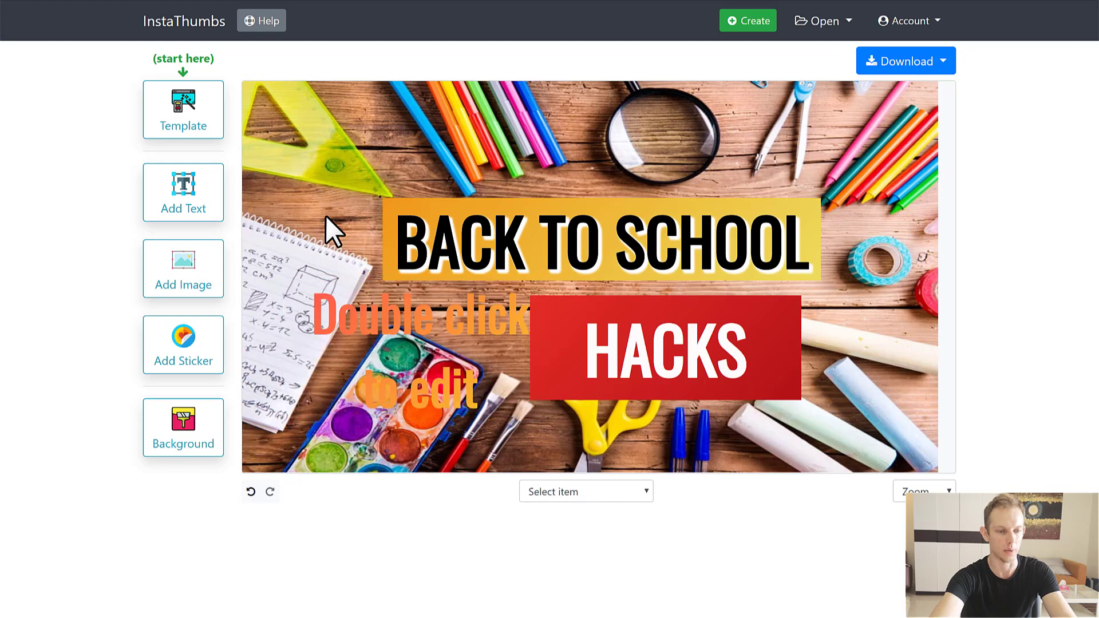
- Reselect the added "Double click to edit" text and delete it from the thumbnail
{"action": "left_click", "coordinate": [479, 341]}
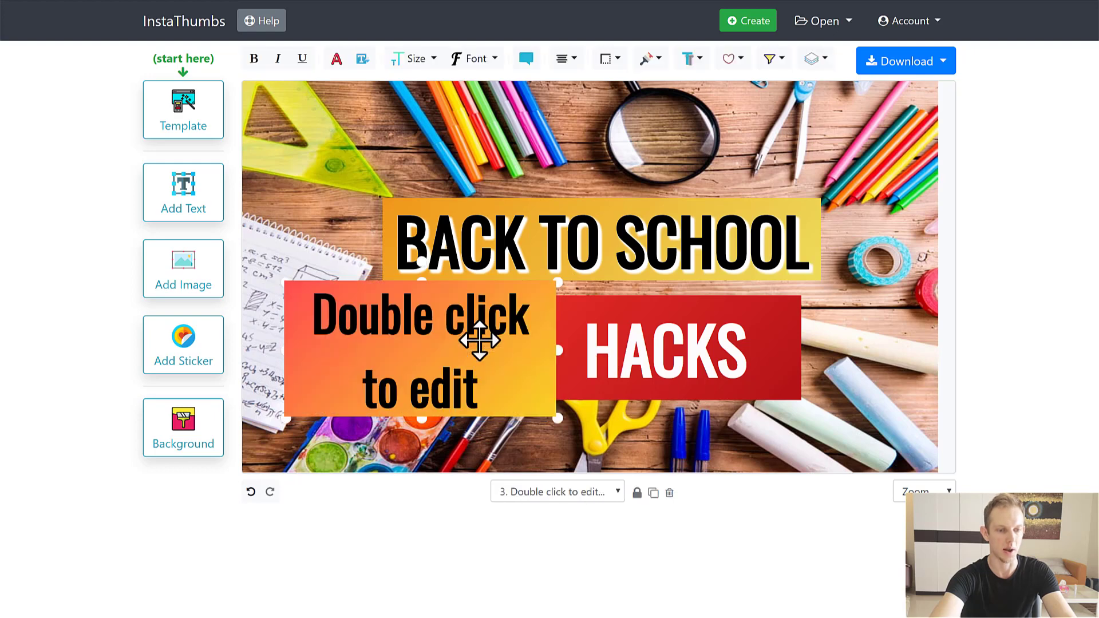
{"action": "left_click", "coordinate": [332, 196]}
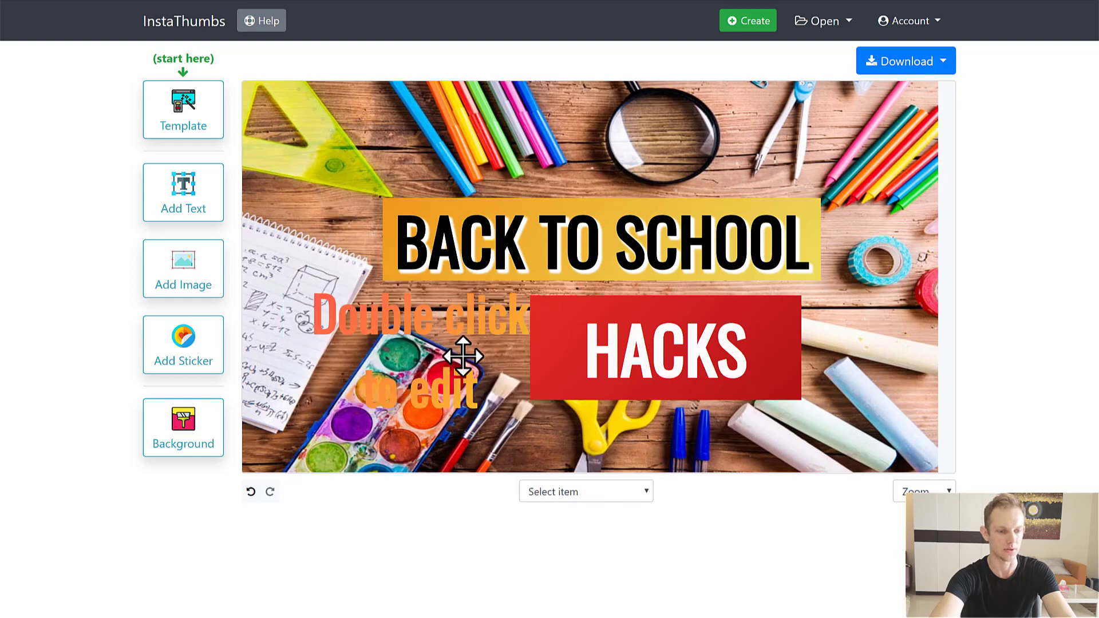
{"action": "mouse_move", "coordinate": [461, 349]}
{"action": "left_mouse_down"}
{"action": "mouse_move", "coordinate": [482, 166]}
{"action": "mouse_move", "coordinate": [451, 277]}
{"action": "mouse_move", "coordinate": [470, 372]}
{"action": "mouse_move", "coordinate": [432, 327]}
{"action": "mouse_move", "coordinate": [445, 341]}
{"action": "left_mouse_up"}
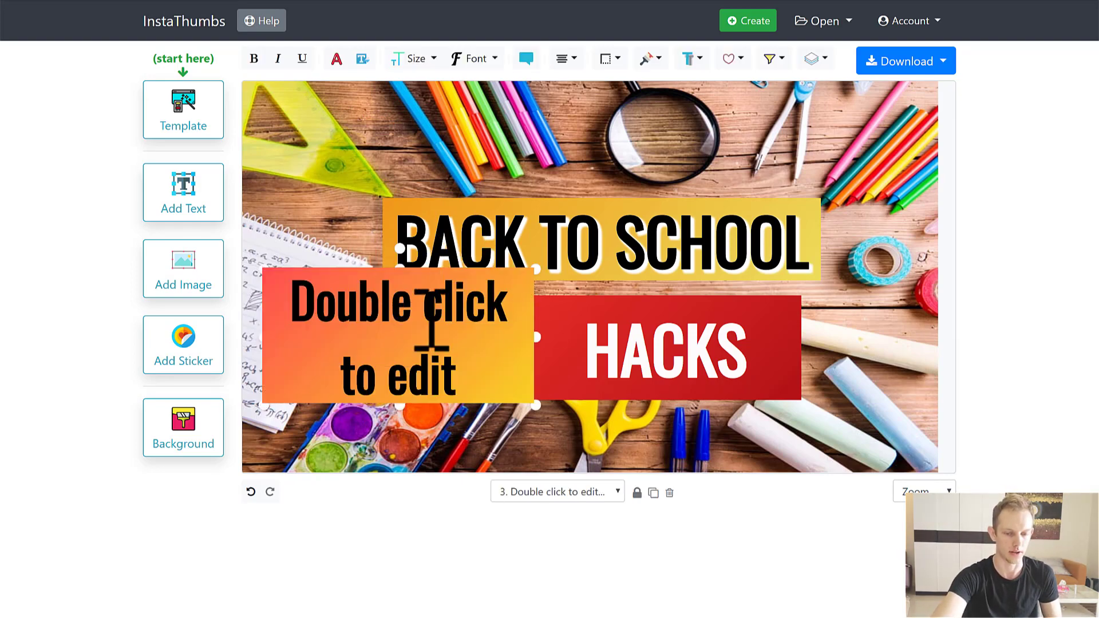
{"action": "key", "text": "Delete"}
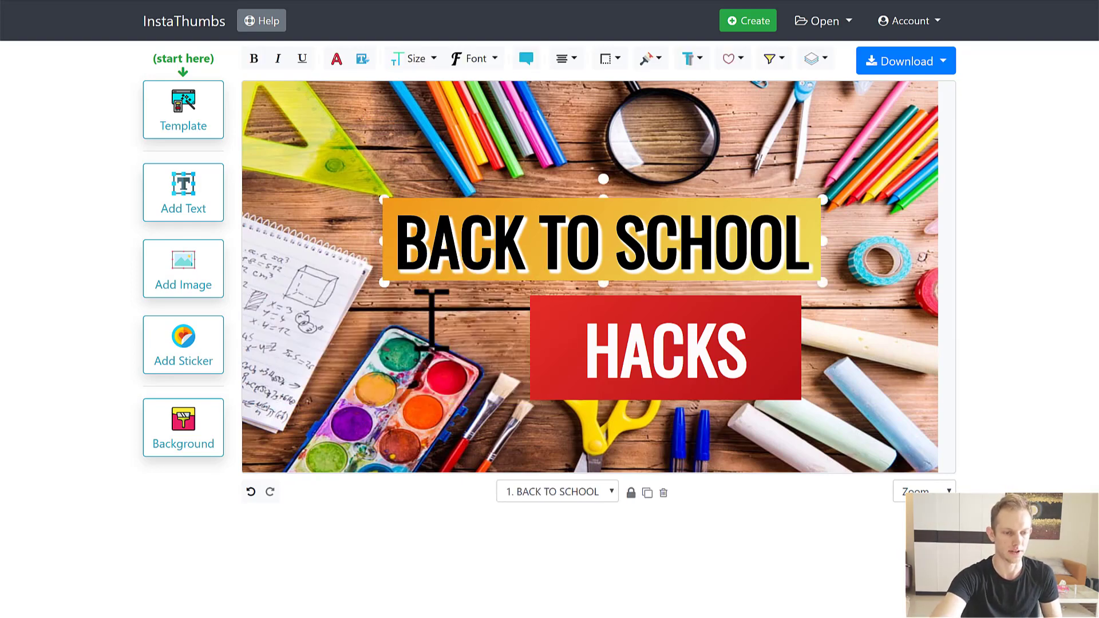
- Switch to Canva, select the "EASY CURRY RECIPE" text to view its formatting options, and deselect it
{"action": "left_click", "coordinate": [652, 332]}
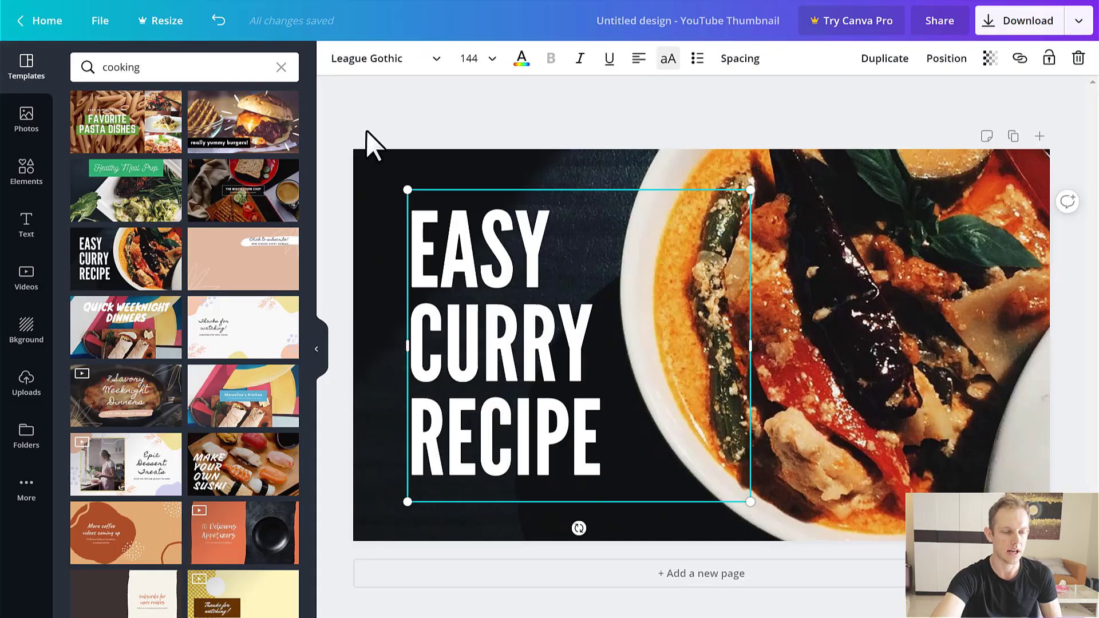
{"action": "left_click", "coordinate": [366, 130]}
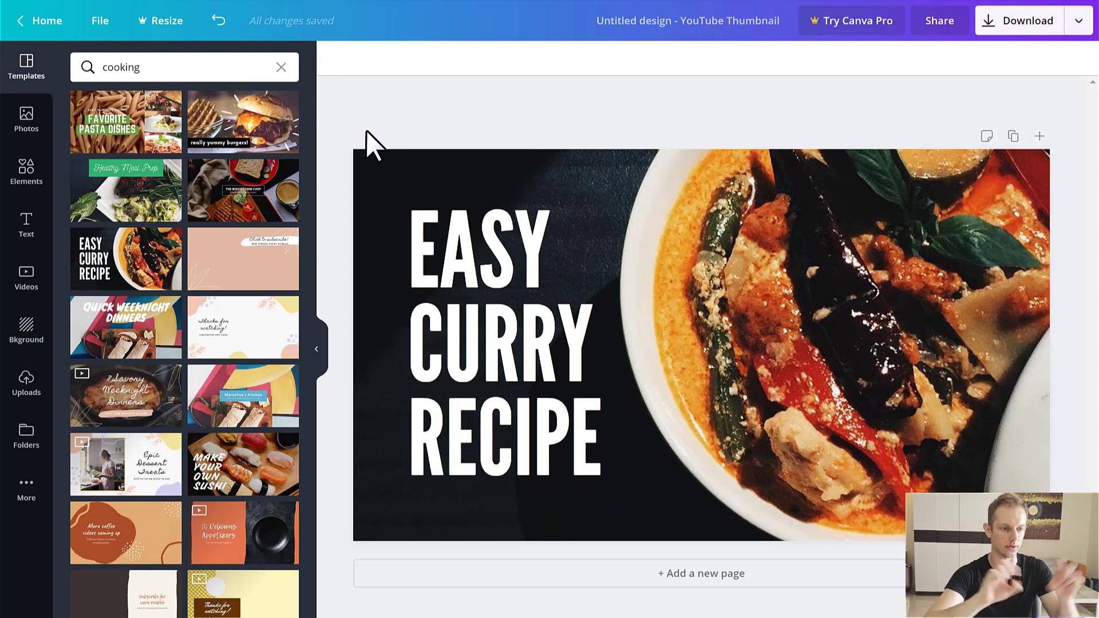
- Add a square shape to the Canva design, flatten it into a wide rectangle and place it over the word "EASY"
{"action": "left_click", "coordinate": [32, 192]}
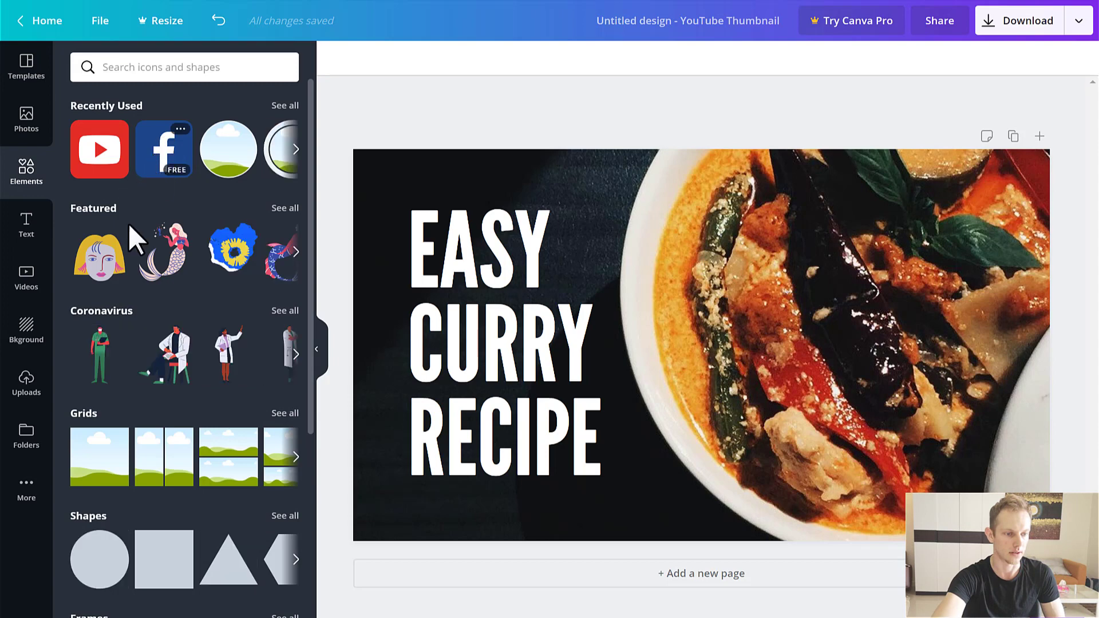
{"action": "left_click", "coordinate": [148, 564]}
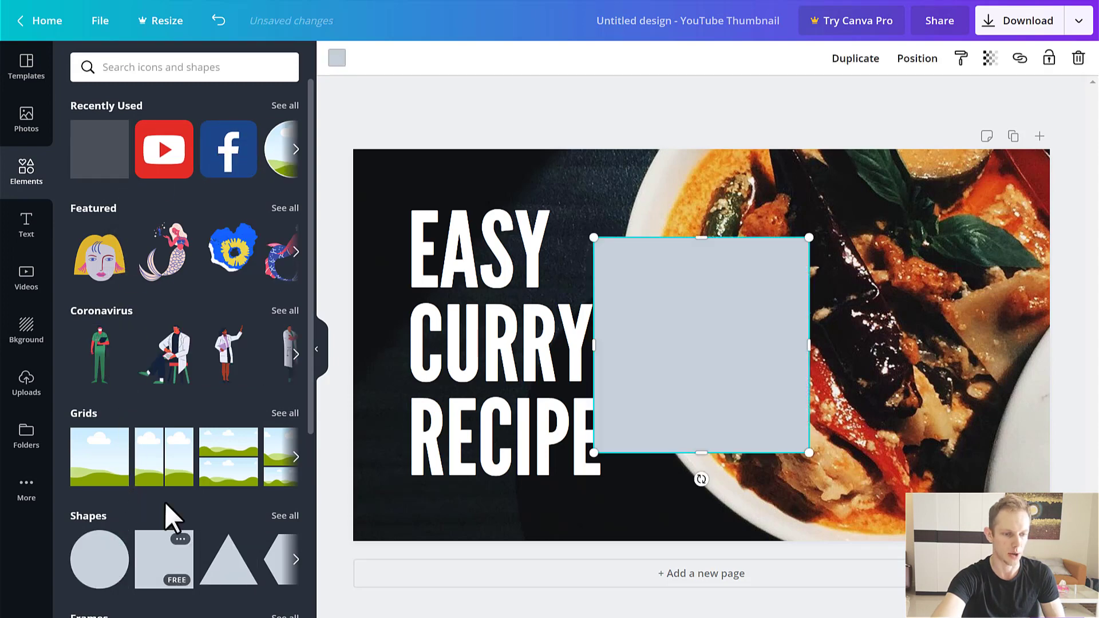
{"action": "left_click_drag", "start_coordinate": [714, 304], "coordinate": [496, 249]}
{"action": "left_click_drag", "start_coordinate": [505, 313], "coordinate": [539, 248]}
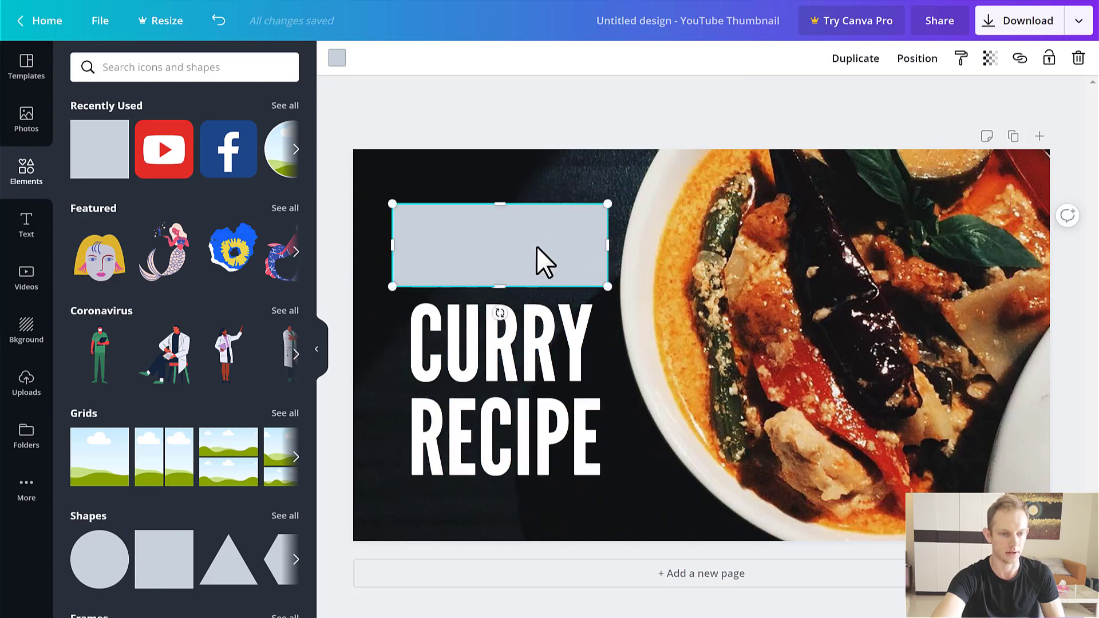
- Send the rectangle backward behind the title text and resize it to fit closely around the word "EASY"
{"action": "right_click", "coordinate": [539, 248]}
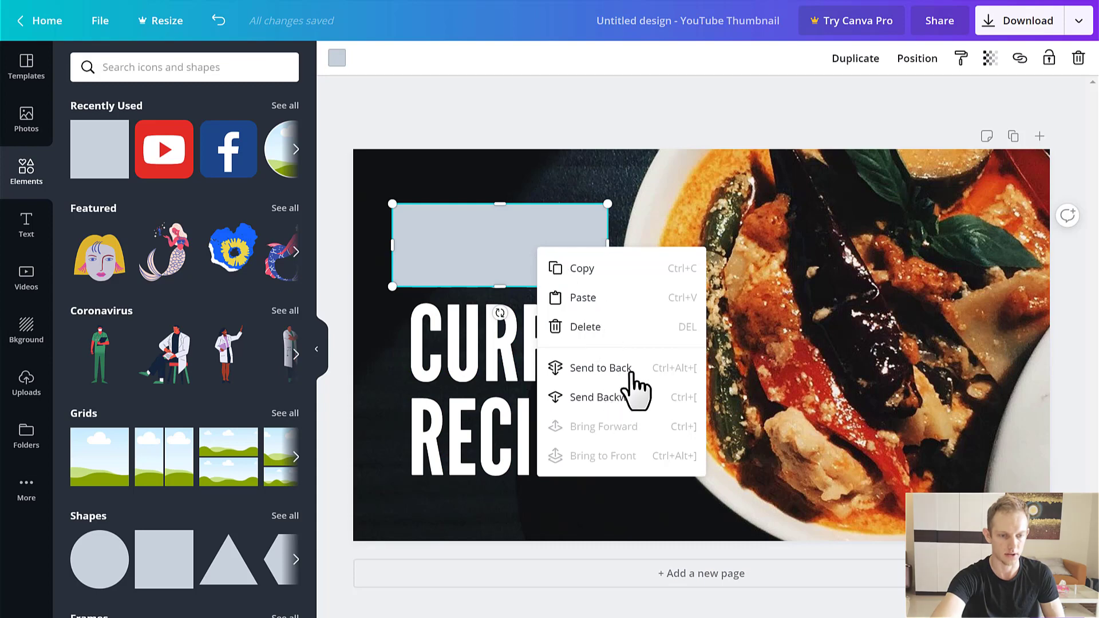
{"action": "left_click", "coordinate": [626, 397]}
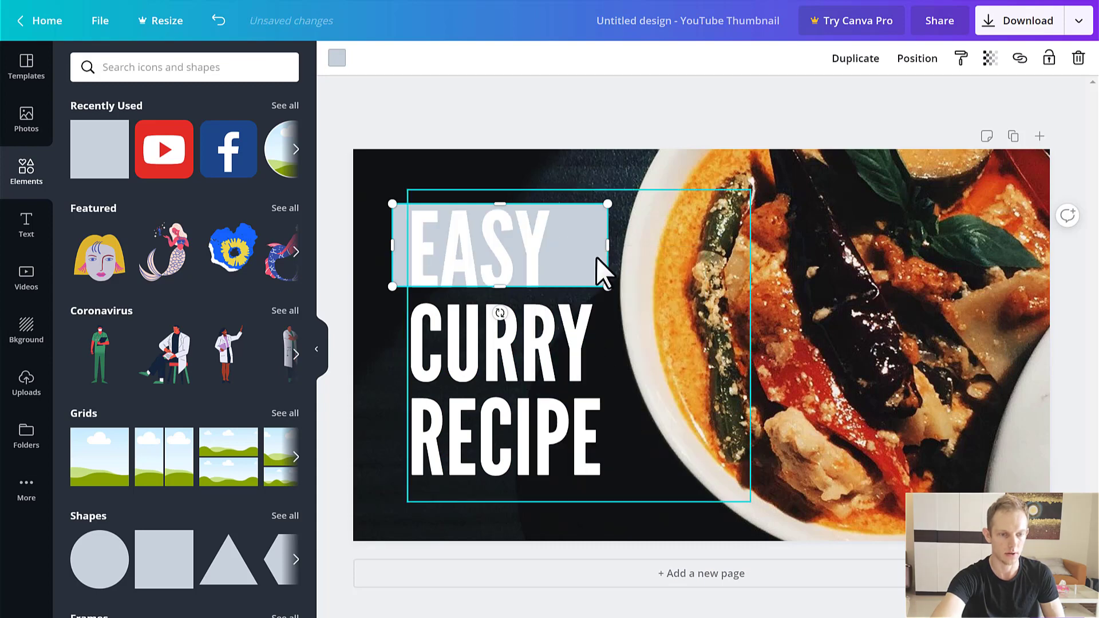
{"action": "left_click_drag", "start_coordinate": [607, 245], "coordinate": [569, 252]}
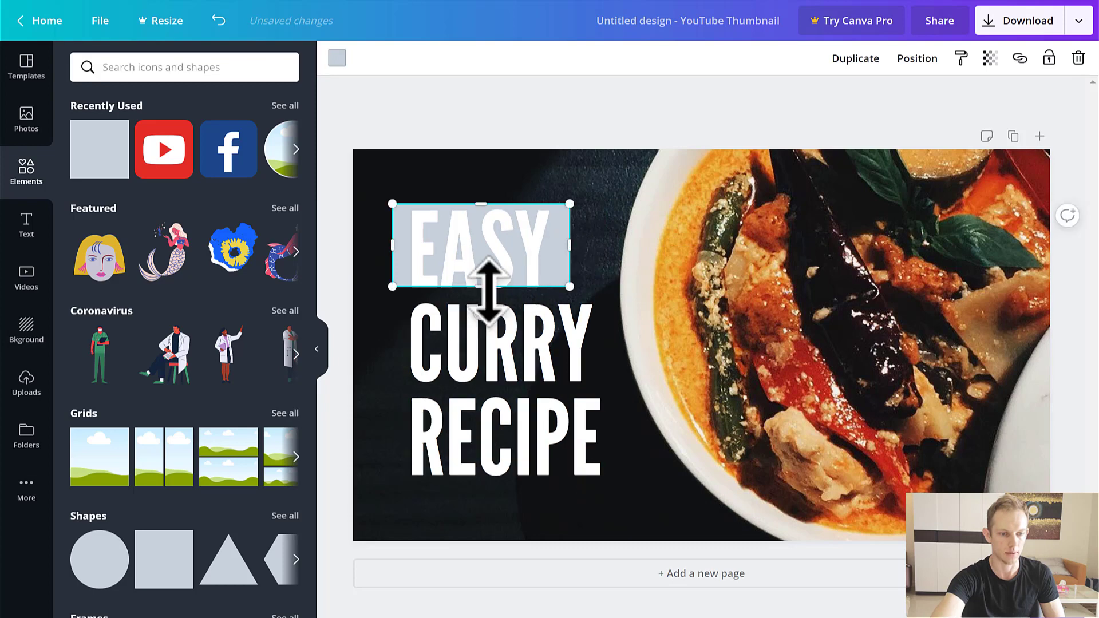
{"action": "left_click_drag", "start_coordinate": [489, 287], "coordinate": [488, 293]}
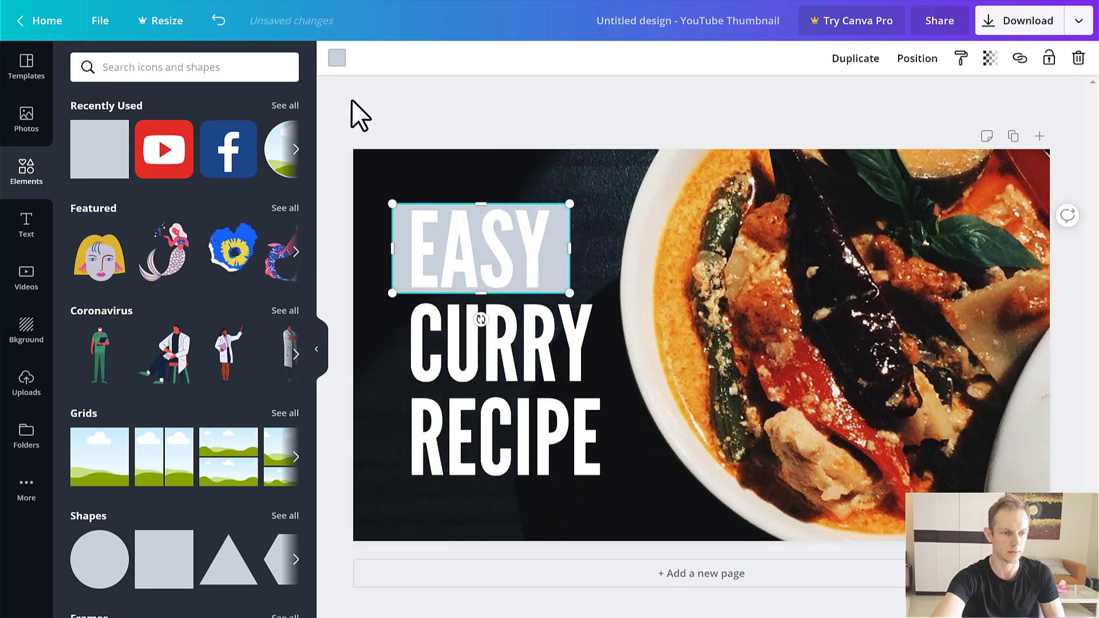
- Fill the rectangle behind "EASY" with the default bright red and deselect it
{"action": "left_click", "coordinate": [337, 58]}
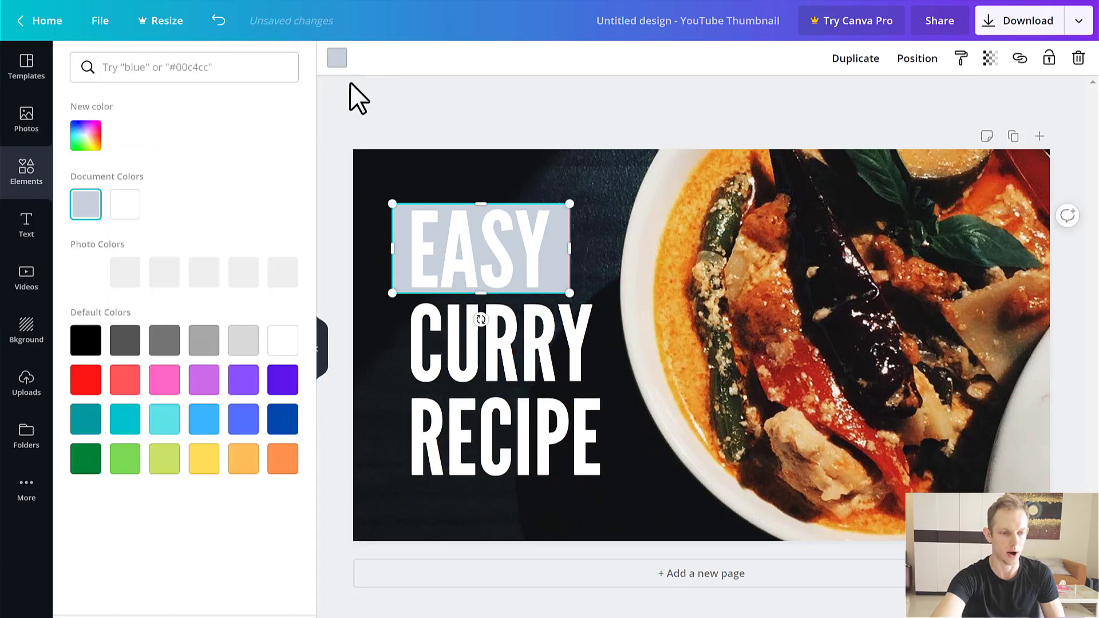
{"action": "left_click", "coordinate": [86, 344]}
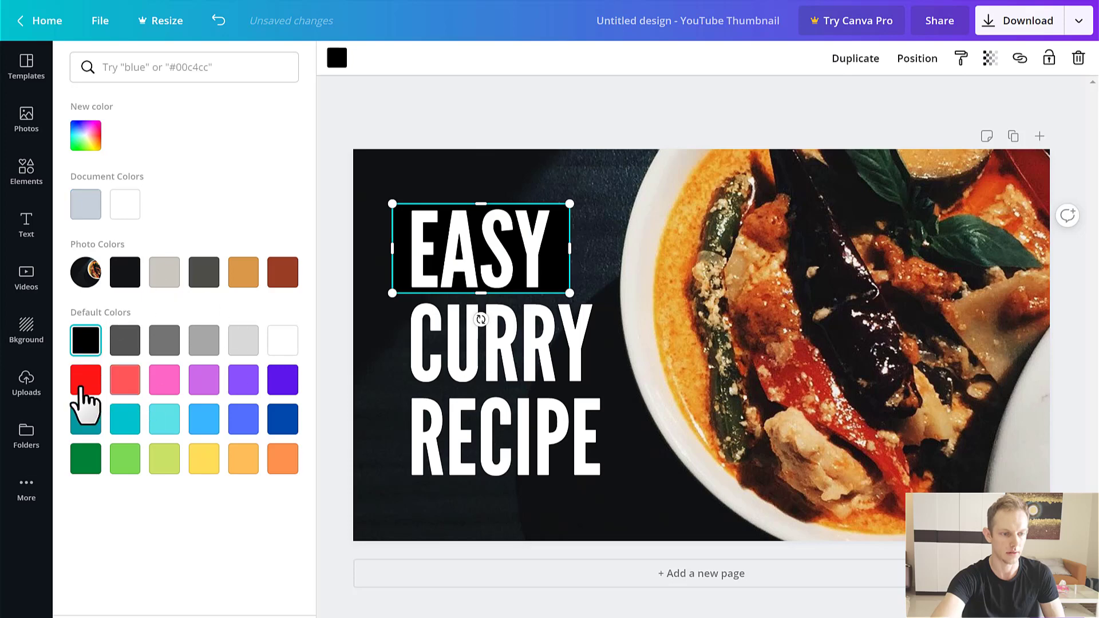
{"action": "left_click", "coordinate": [86, 381]}
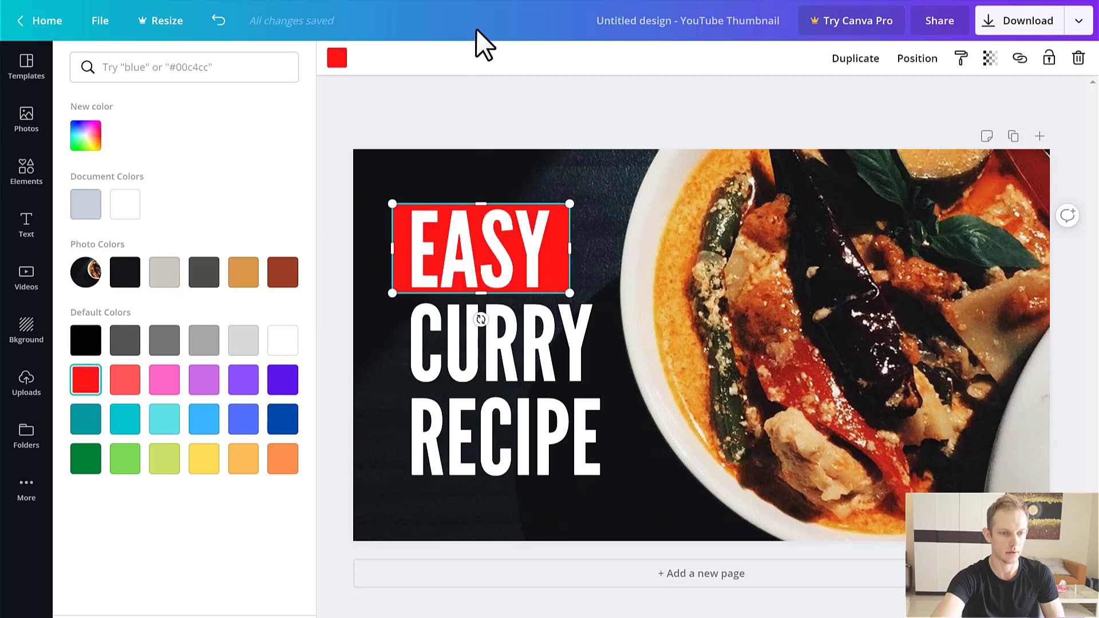
{"action": "left_click", "coordinate": [456, 105]}
- Switch to InstaThumbs and add the smiling sunglasses sticker from the Emoji category to the thumbnail
{"action": "left_click", "coordinate": [541, 61]}
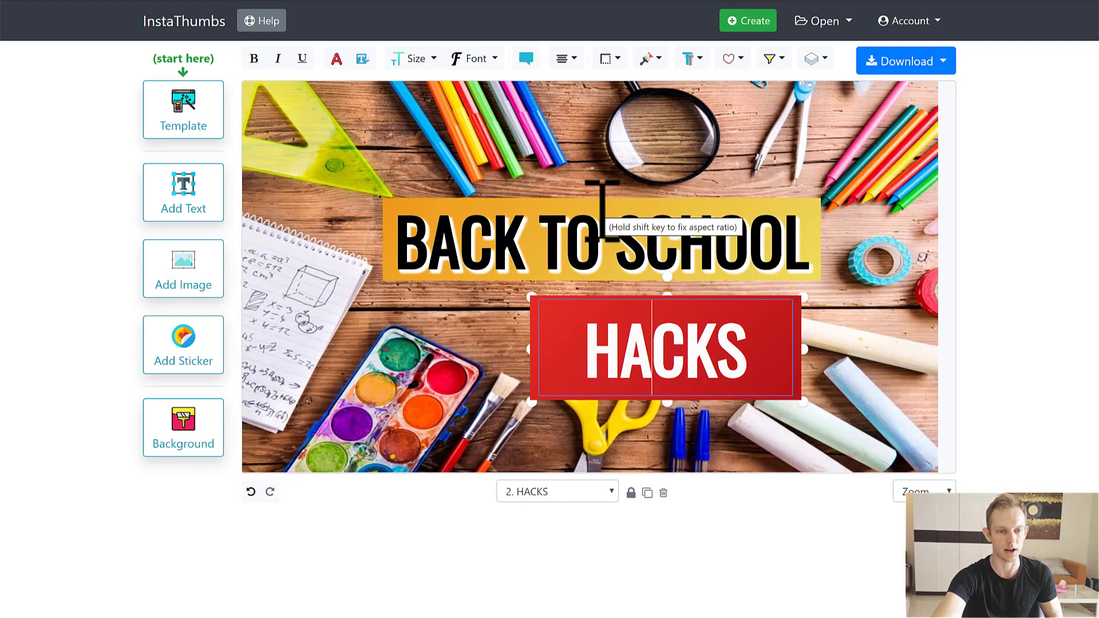
{"action": "left_click", "coordinate": [601, 201]}
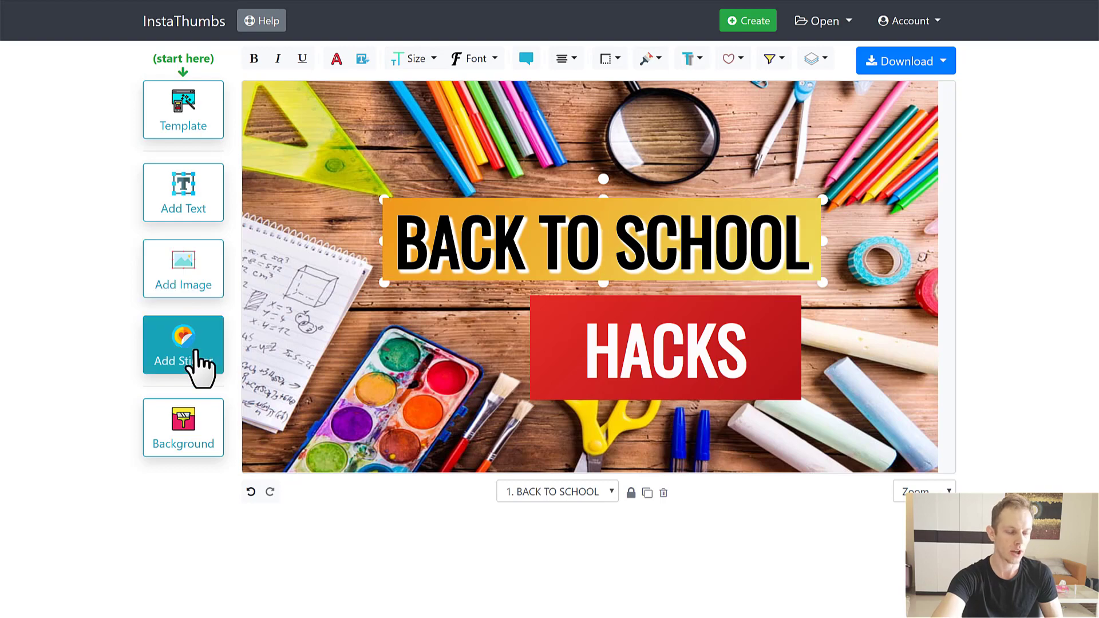
{"action": "left_click", "coordinate": [195, 361]}
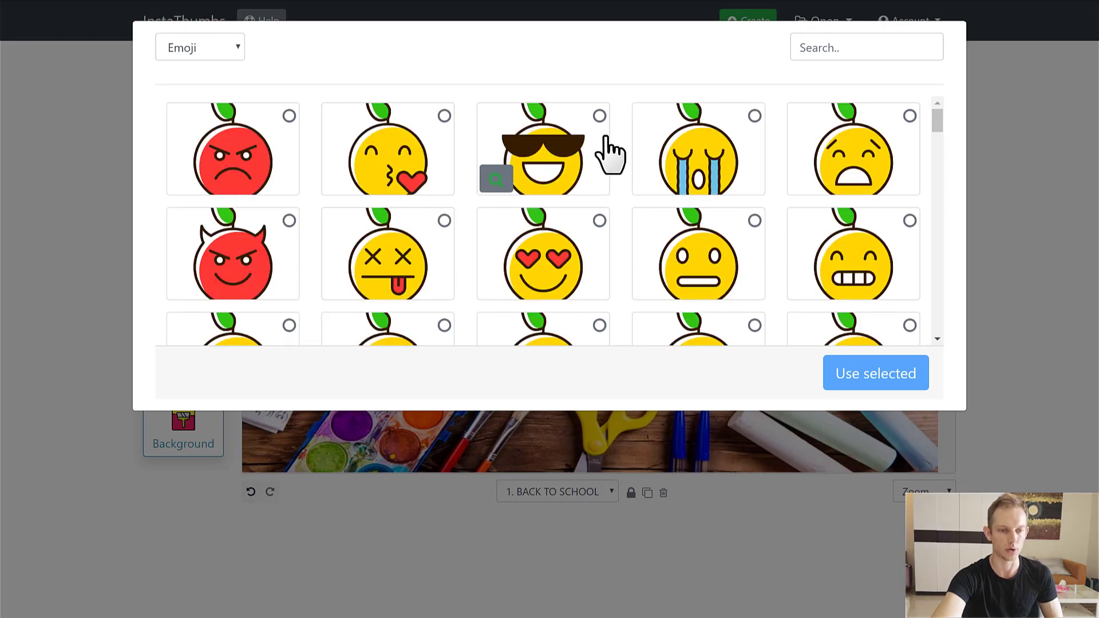
{"action": "left_click", "coordinate": [599, 117]}
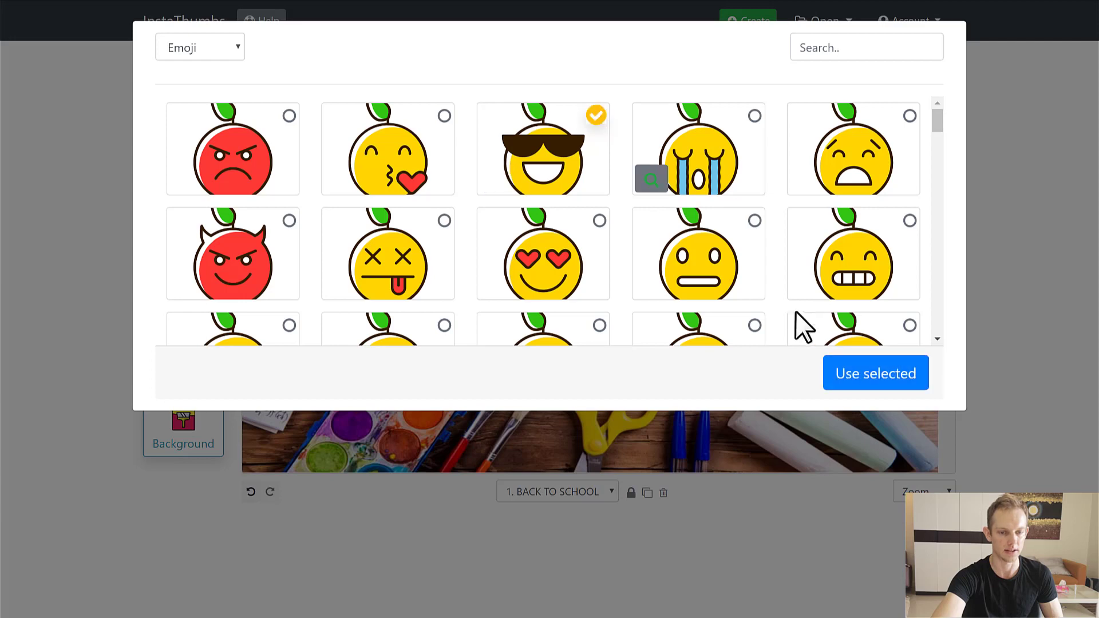
{"action": "left_click", "coordinate": [853, 383]}
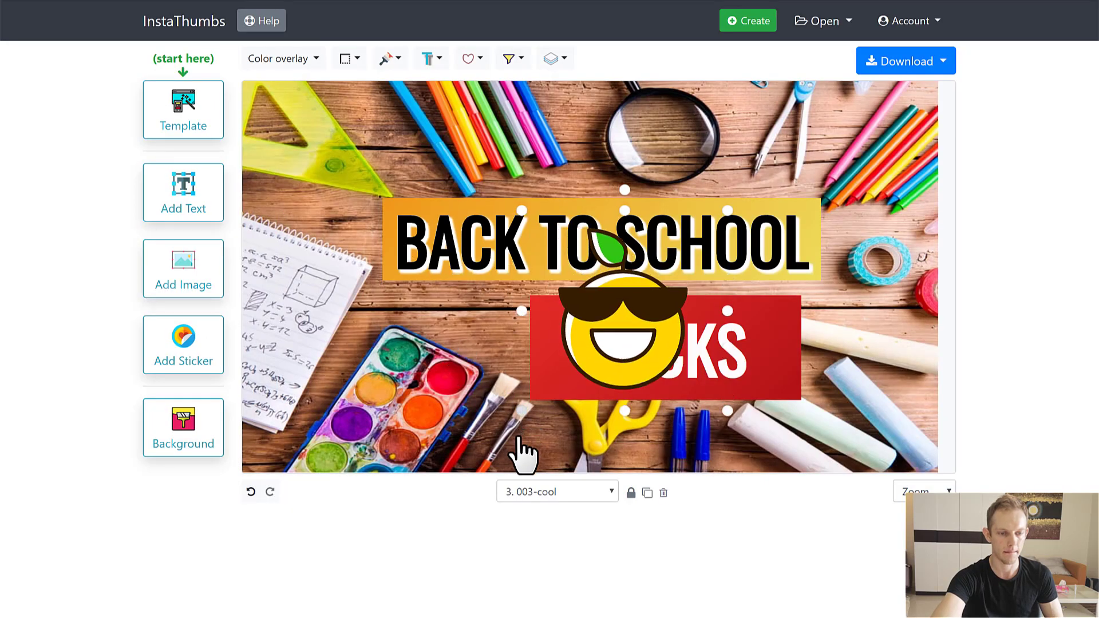
- Move the sunglasses sticker to the thumbnail's lower-left corner, enlarge it slightly, and tilt it counterclockwise
{"action": "left_click_drag", "start_coordinate": [517, 366], "coordinate": [302, 370]}
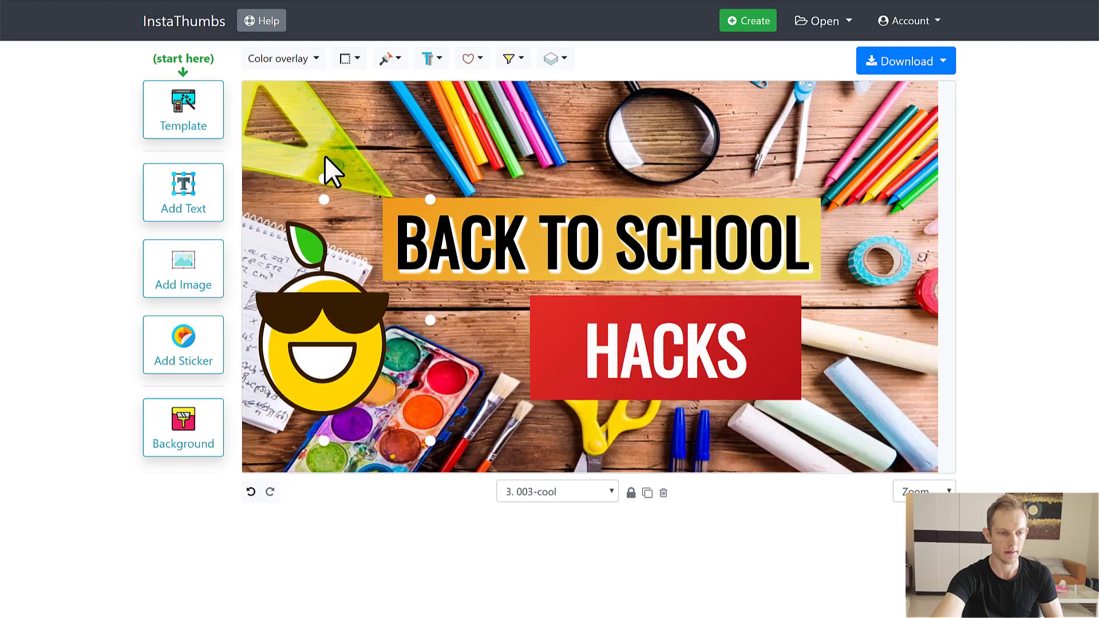
{"action": "left_click_drag", "start_coordinate": [324, 180], "coordinate": [306, 253]}
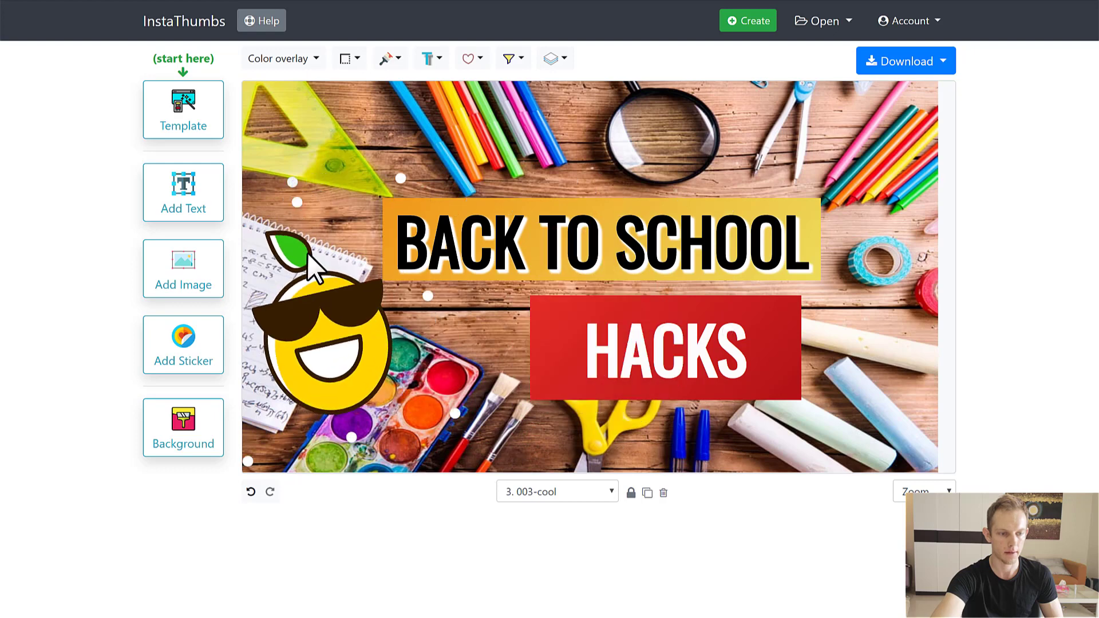
{"action": "left_click_drag", "start_coordinate": [332, 314], "coordinate": [332, 345]}
{"action": "left_click", "coordinate": [572, 102]}
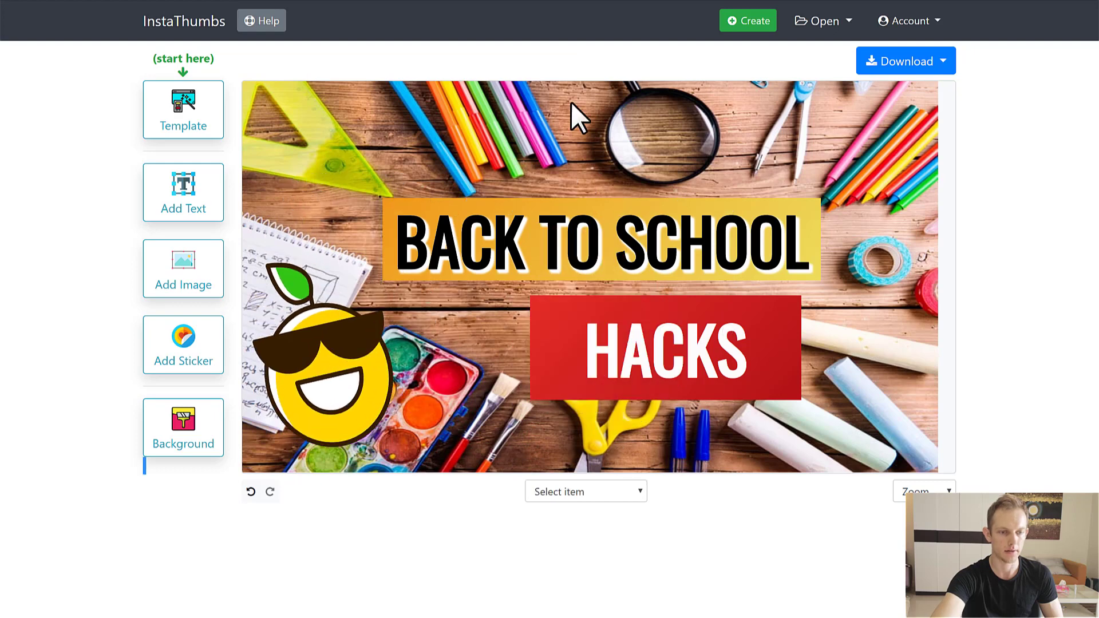
- Replace the thumbnail background with the stock image of blue comic rays around a white burst
{"action": "left_click", "coordinate": [188, 450]}
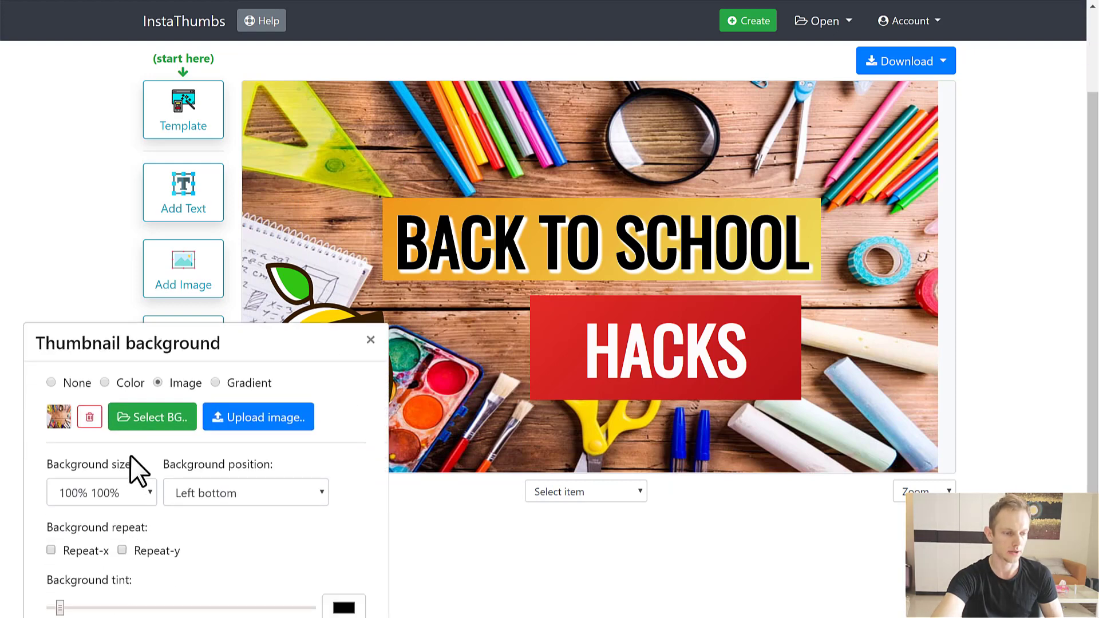
{"action": "left_click", "coordinate": [155, 421]}
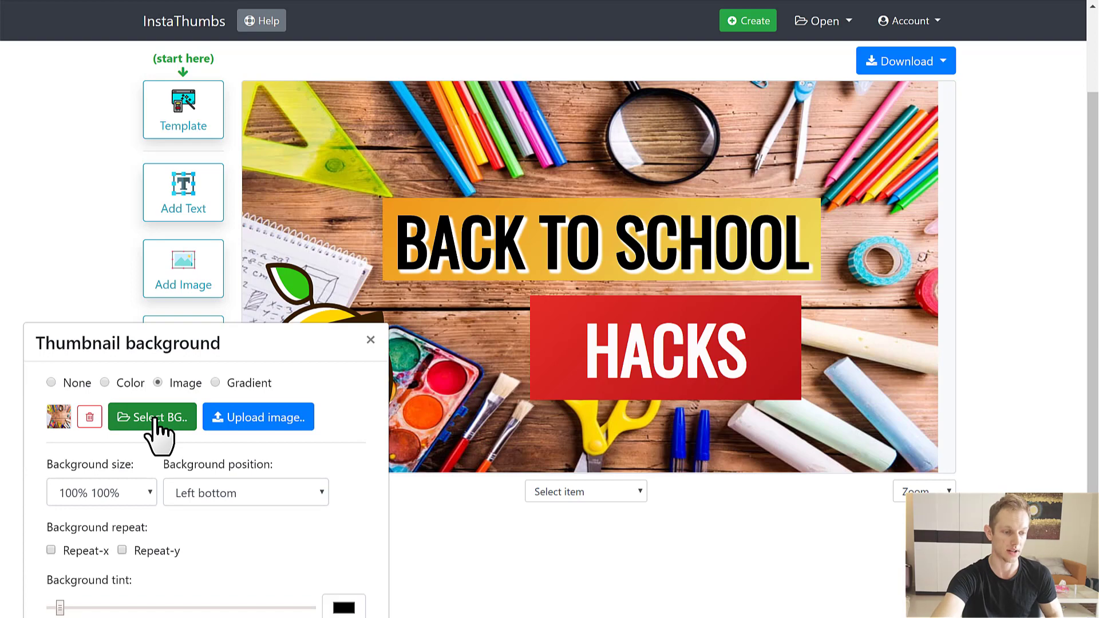
{"action": "left_click", "coordinate": [156, 420]}
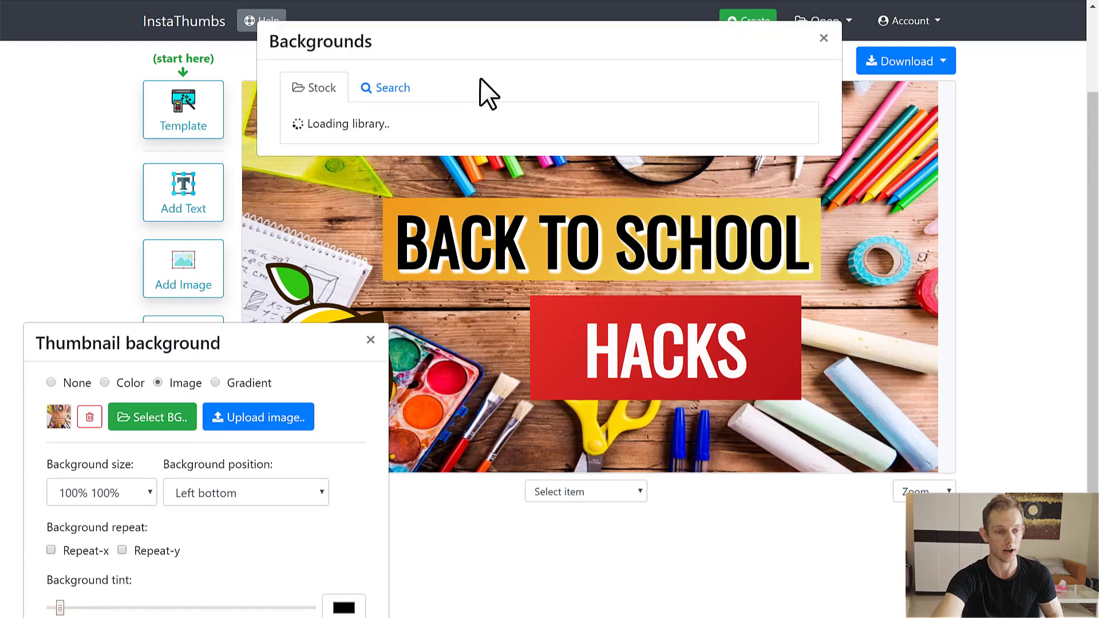
{"action": "scroll", "coordinate": [456, 290], "scroll_direction": "down", "scroll_amount": 5}
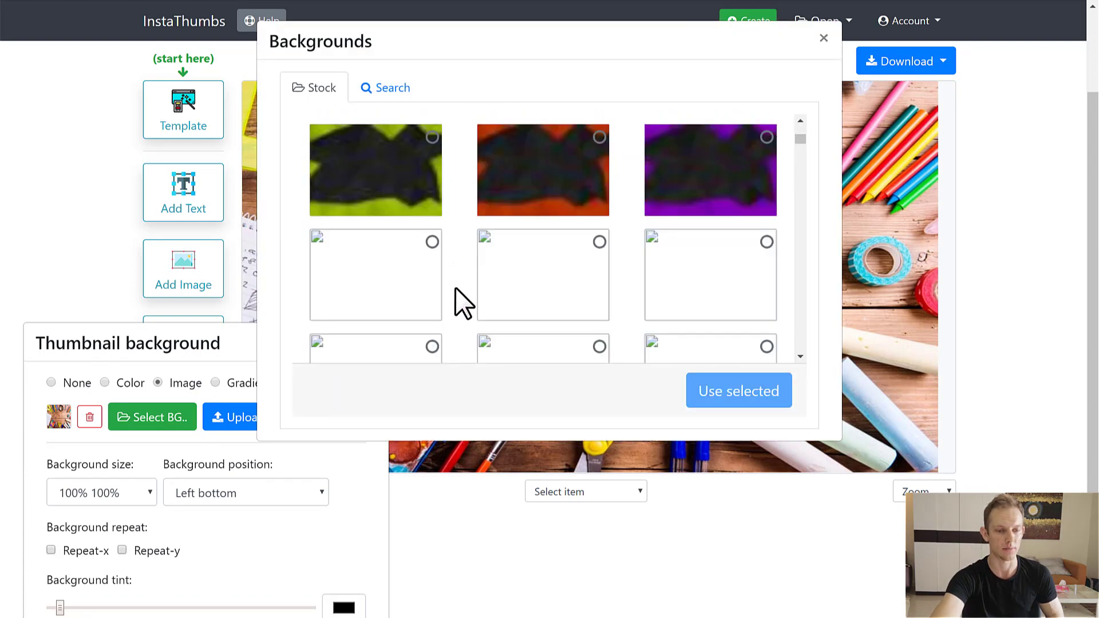
{"action": "scroll", "coordinate": [568, 264], "scroll_direction": "down", "scroll_amount": 8}
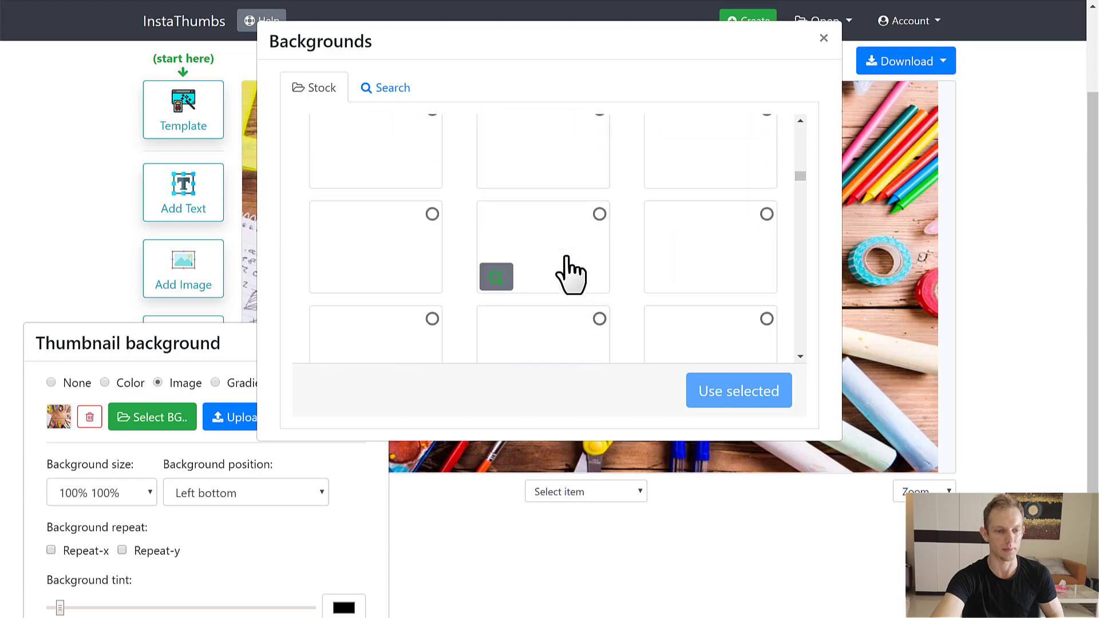
{"action": "scroll", "coordinate": [626, 287], "scroll_direction": "down", "scroll_amount": 3}
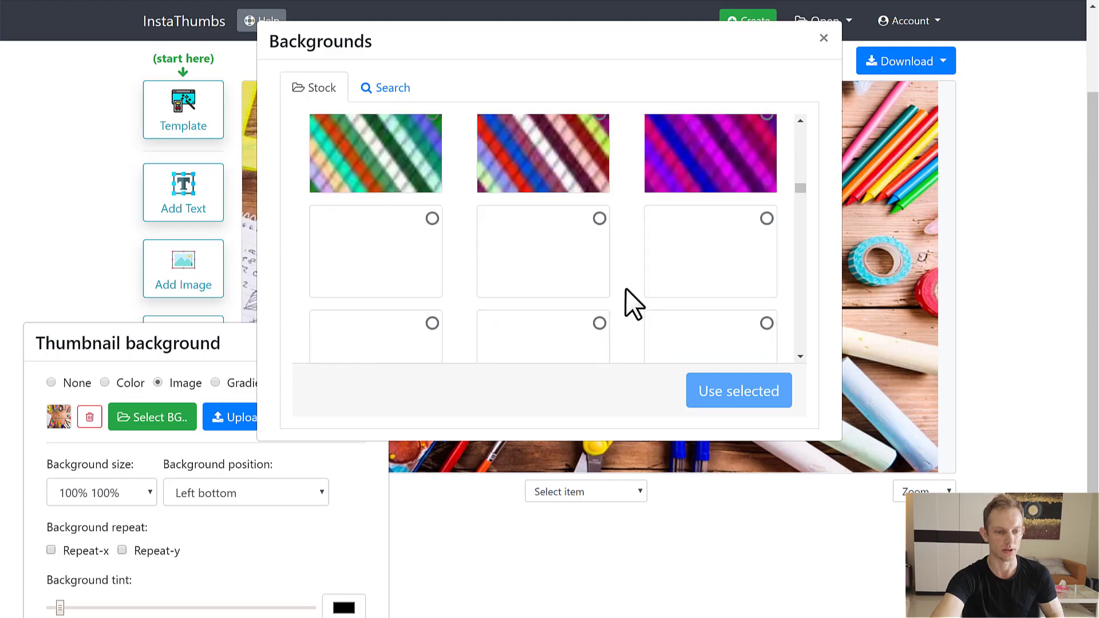
{"action": "scroll", "coordinate": [624, 291], "scroll_direction": "down", "scroll_amount": 3}
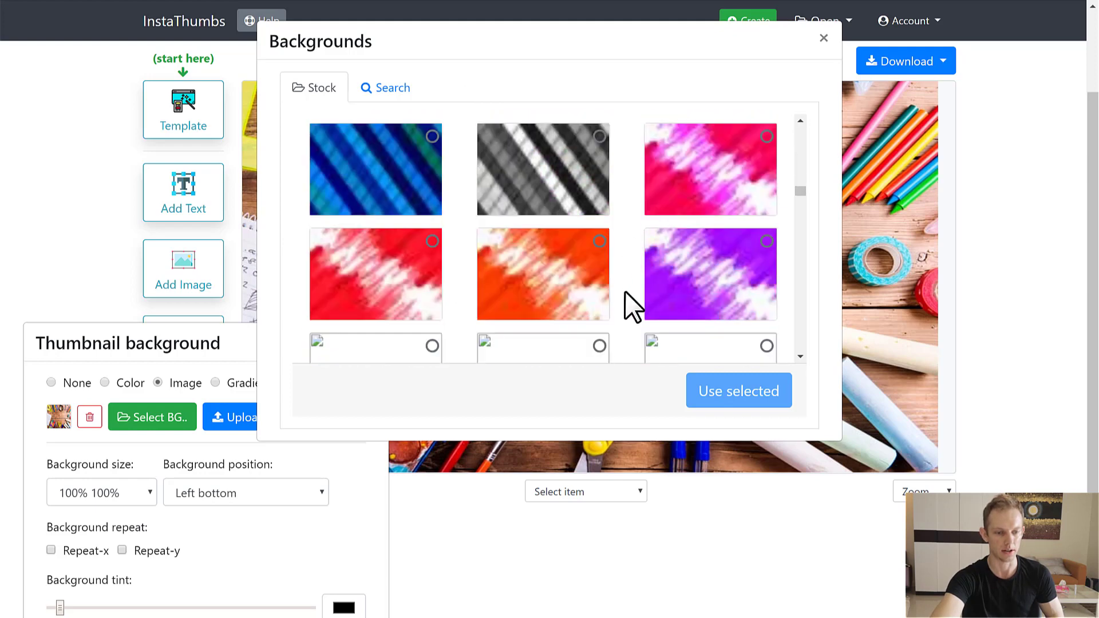
{"action": "scroll", "coordinate": [624, 291], "scroll_direction": "down", "scroll_amount": 2}
{"action": "left_click", "coordinate": [544, 245]}
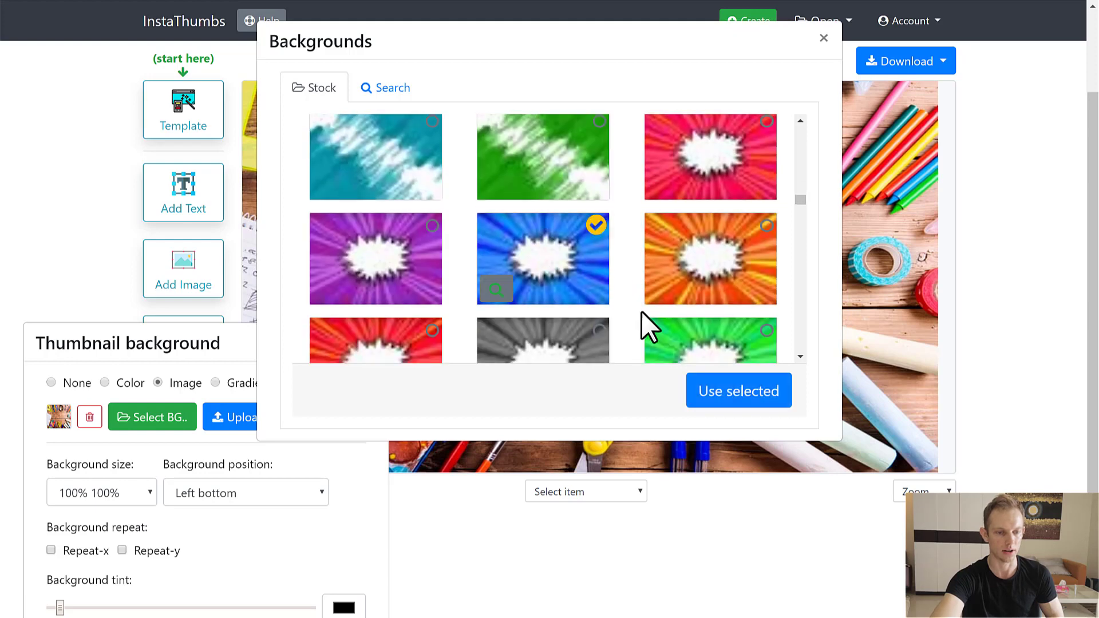
{"action": "left_click", "coordinate": [728, 396]}
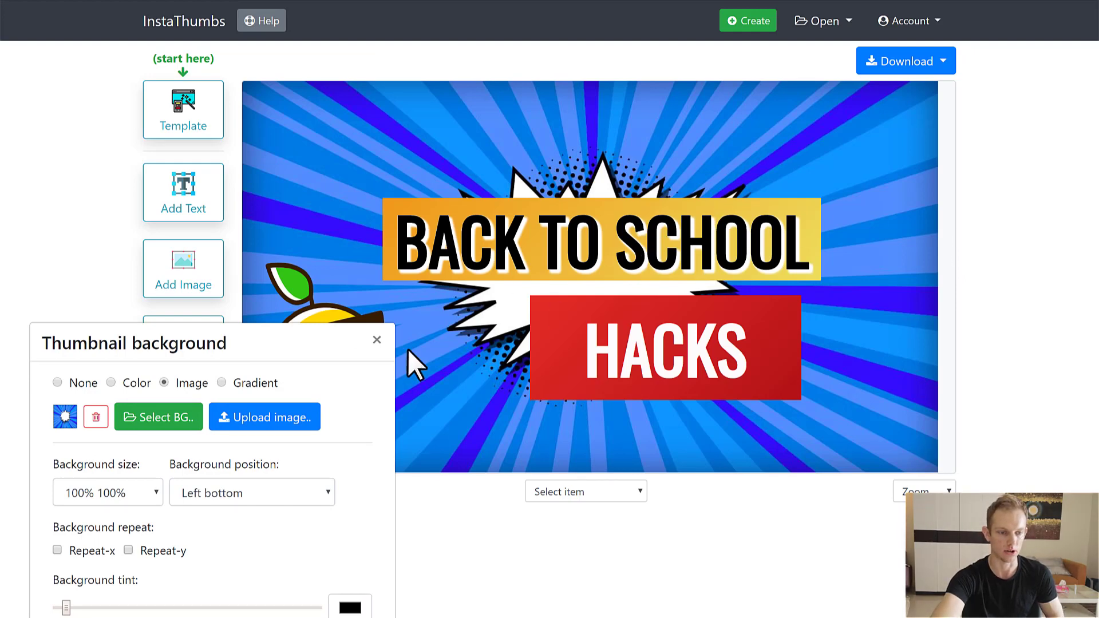
- Place "BACK TO SCHOOL" above the white burst, "HACKS" below it and the sunglasses sticker in its centre
{"action": "left_click_drag", "start_coordinate": [616, 239], "coordinate": [610, 130]}
{"action": "left_click_drag", "start_coordinate": [657, 363], "coordinate": [549, 465]}
{"action": "left_click_drag", "start_coordinate": [329, 400], "coordinate": [564, 286]}
- Adjust the "HACKS" box's position under the sticker, widen it to about the width of "BACK TO SCHOOL", and deselect it
{"action": "left_click_drag", "start_coordinate": [620, 415], "coordinate": [630, 393]}
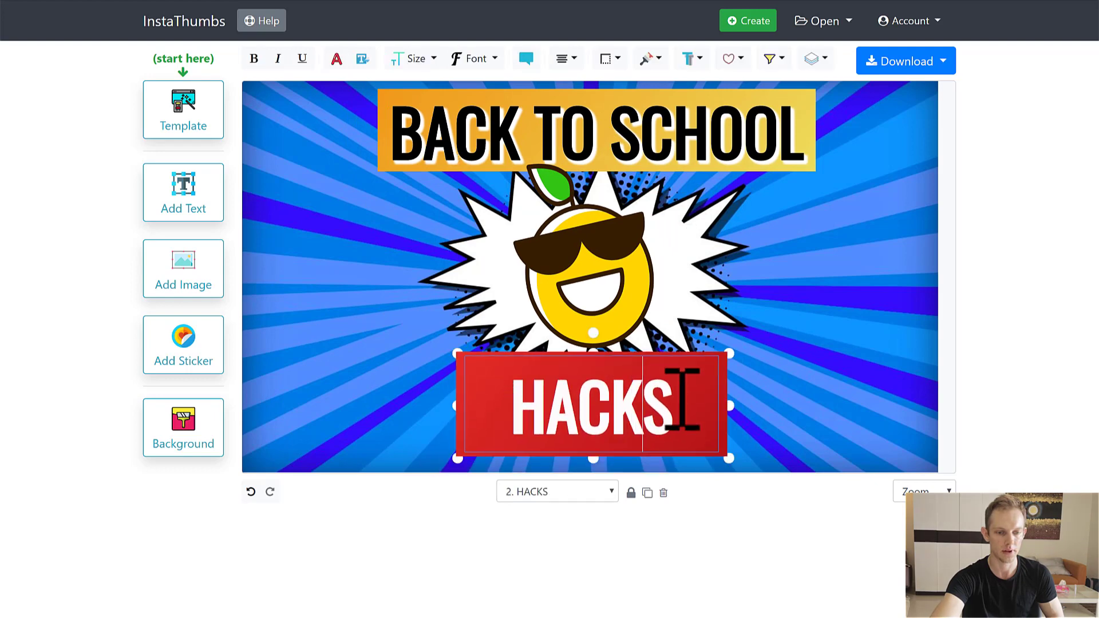
{"action": "left_click_drag", "start_coordinate": [730, 403], "coordinate": [762, 424]}
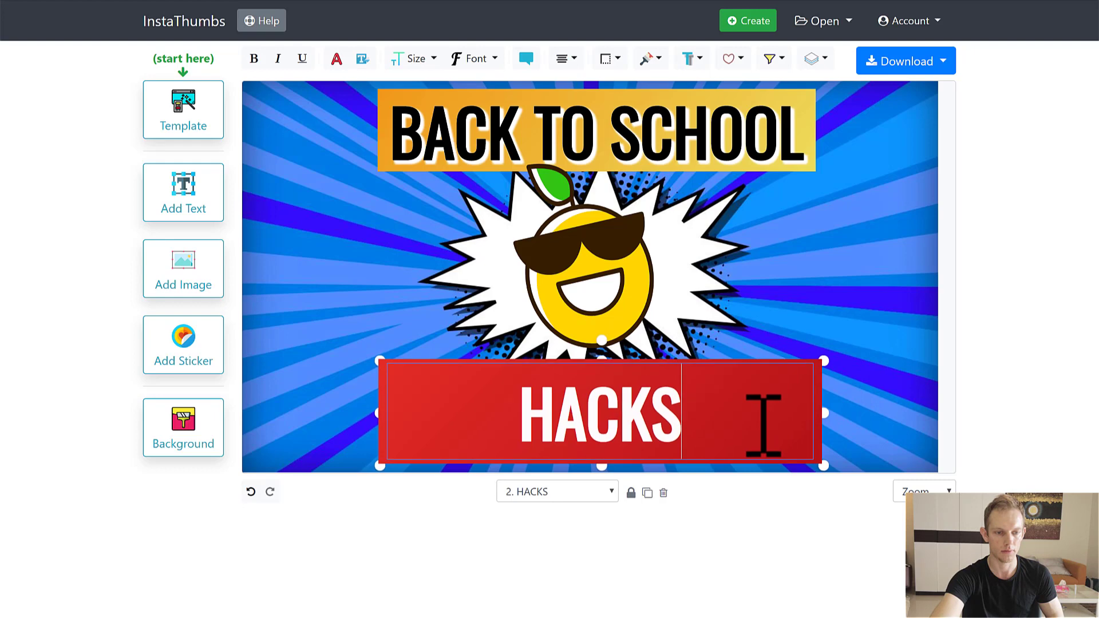
{"action": "left_click", "coordinate": [1002, 197]}
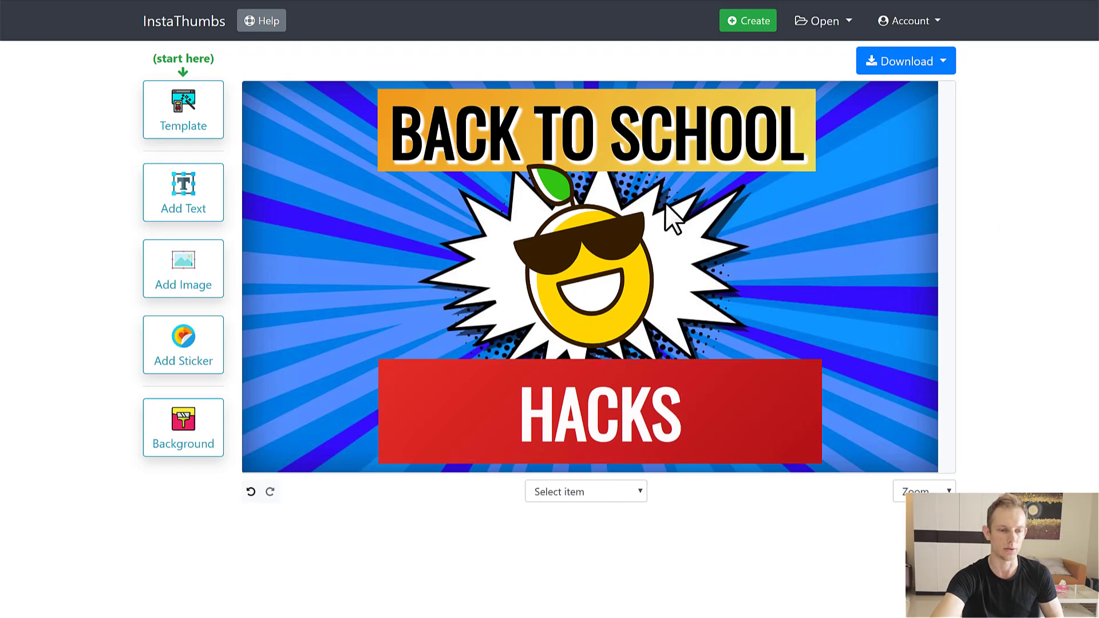
- Run an image search in the background library, look through the resulting photos and close the library without choosing one
{"action": "left_click", "coordinate": [190, 449]}
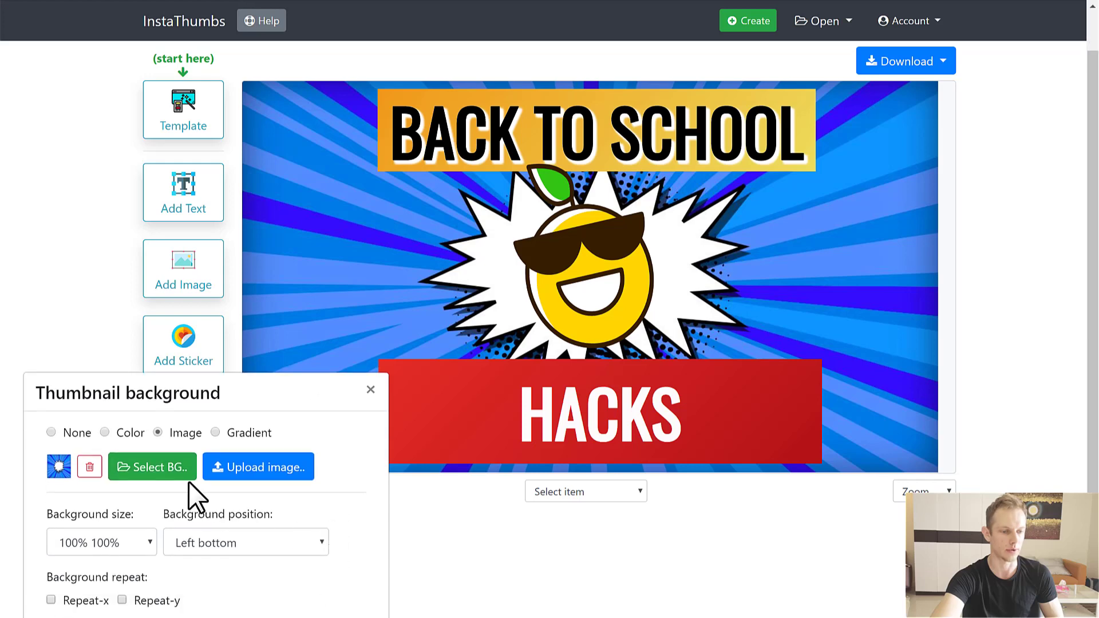
{"action": "left_click", "coordinate": [182, 479]}
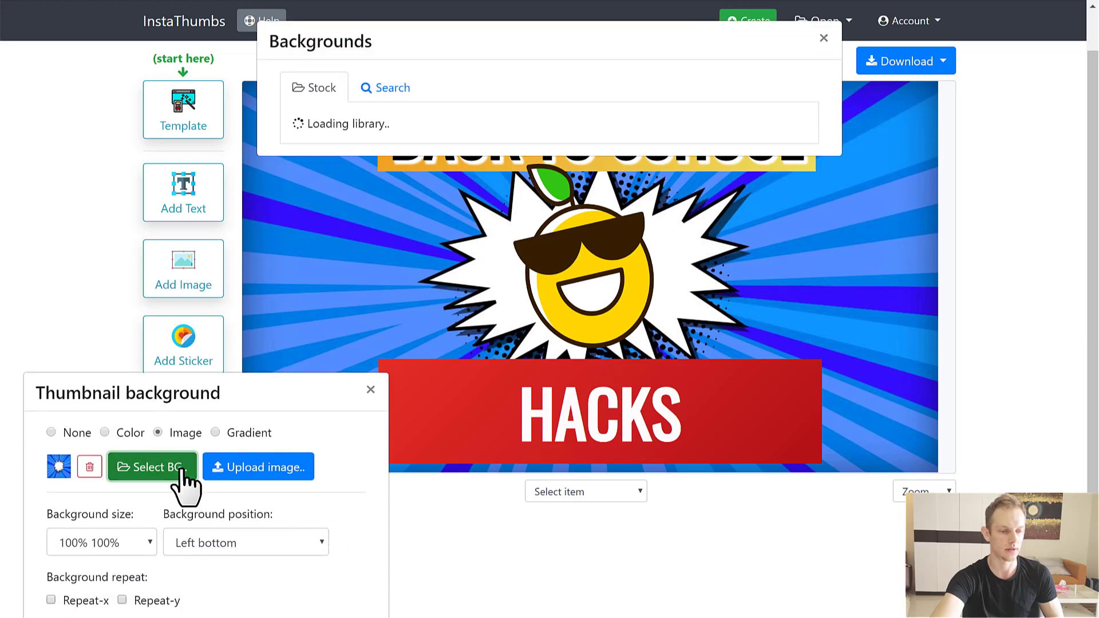
{"action": "left_click", "coordinate": [386, 91]}
{"action": "left_click", "coordinate": [492, 228]}
{"action": "scroll", "coordinate": [486, 329], "scroll_direction": "down", "scroll_amount": 4}
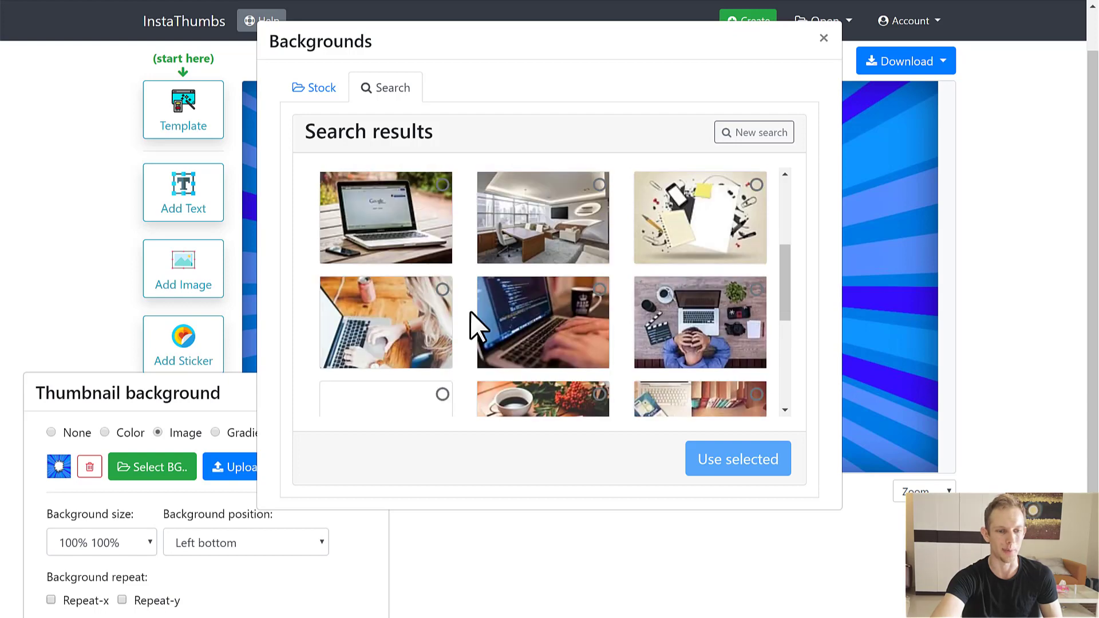
{"action": "scroll", "coordinate": [470, 311], "scroll_direction": "up", "scroll_amount": 4}
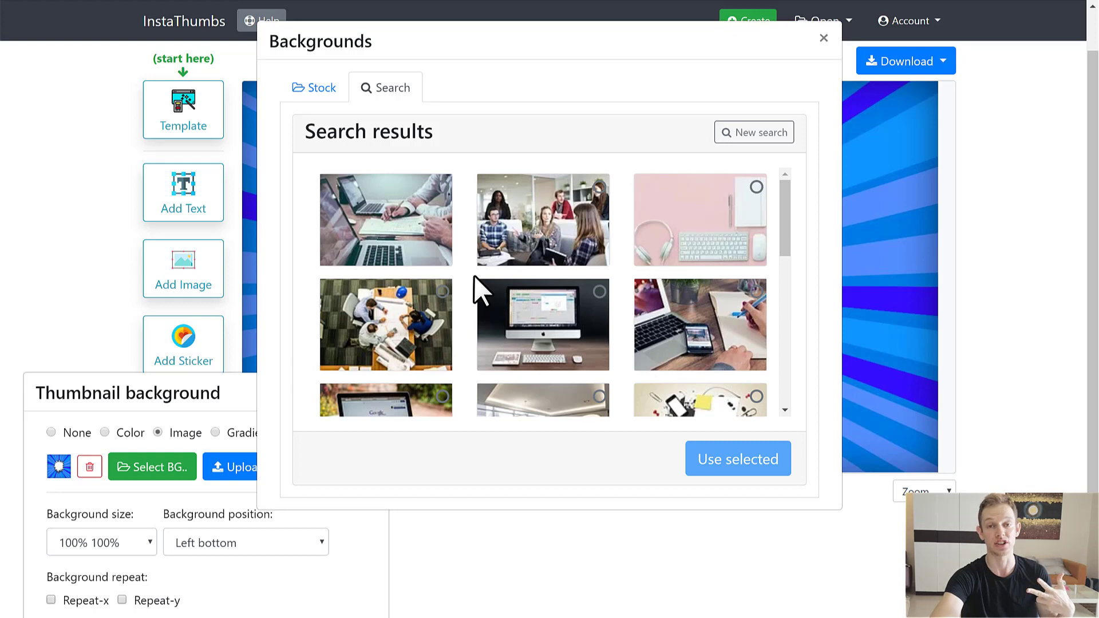
{"action": "left_click", "coordinate": [824, 39]}
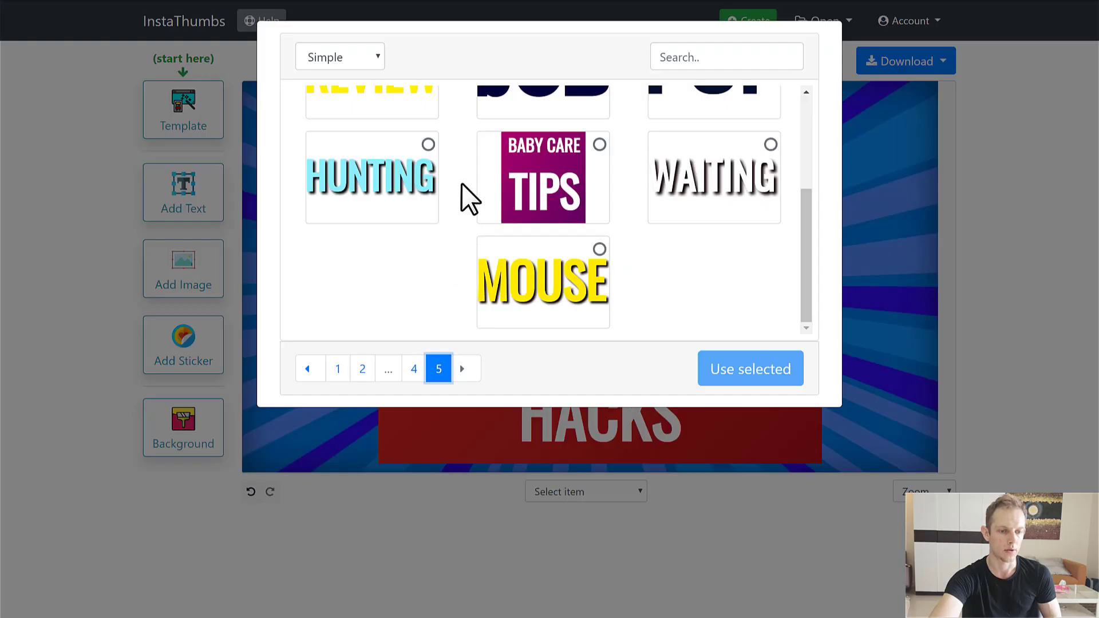
- Look through the last page of Simple text styles and close the library without choosing one
{"action": "scroll", "coordinate": [461, 183], "scroll_direction": "up", "scroll_amount": 5}
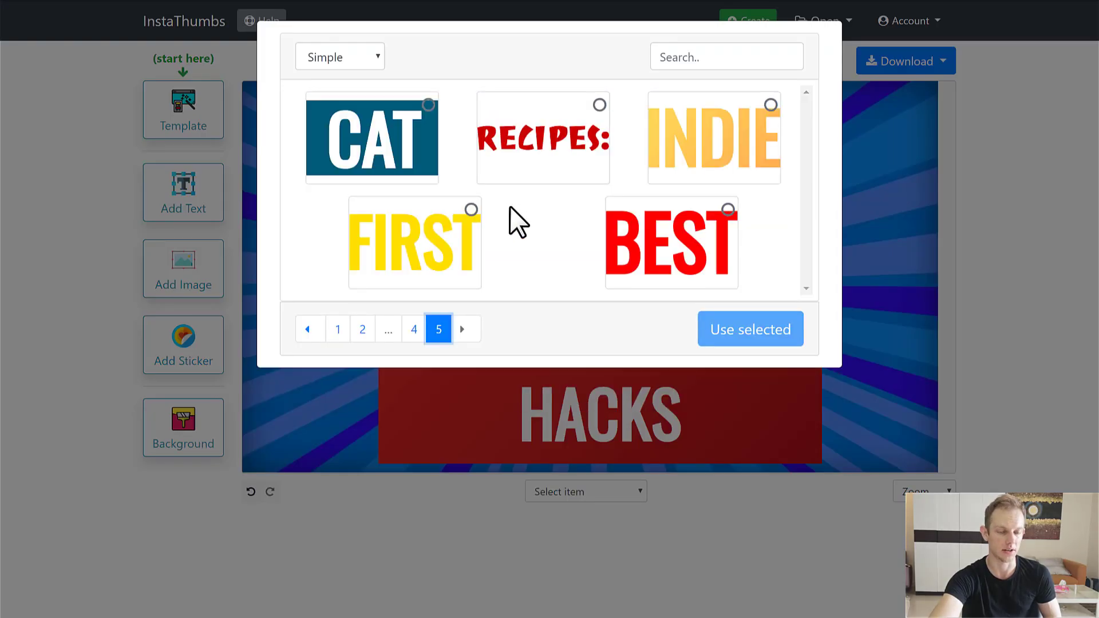
{"action": "left_click", "coordinate": [464, 327]}
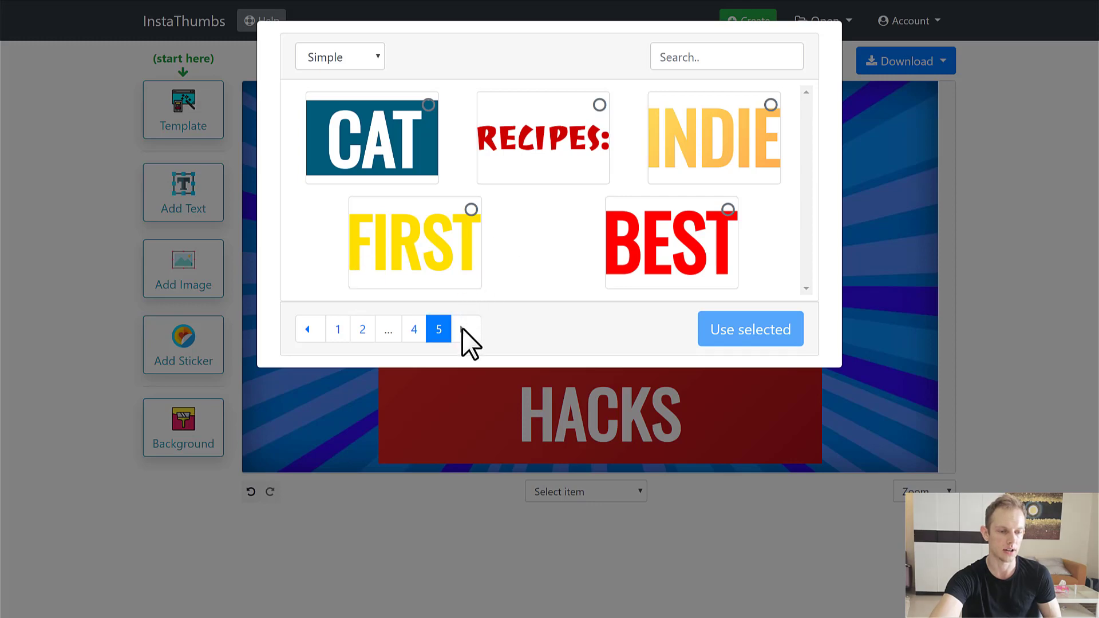
{"action": "left_click", "coordinate": [107, 185]}
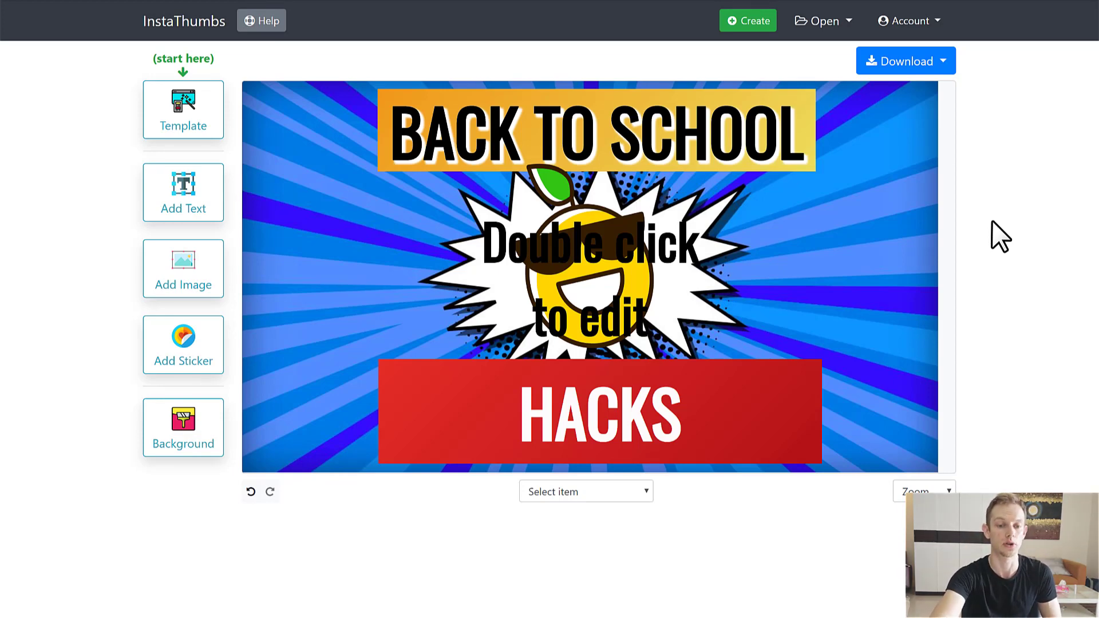
- Clear the "Double click to edit" placeholder from the text box over the sticker and deselect the box
{"action": "left_click", "coordinate": [697, 241]}
{"action": "key", "text": "ctrl+a"}
{"action": "key", "text": "BackSpace"}
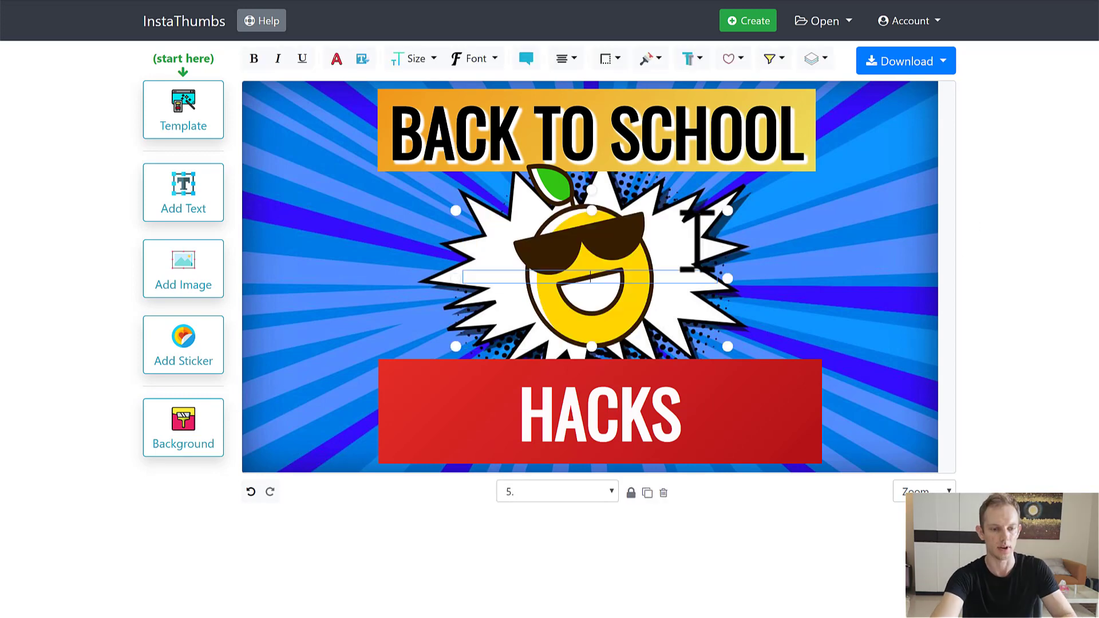
{"action": "left_click", "coordinate": [337, 229]}
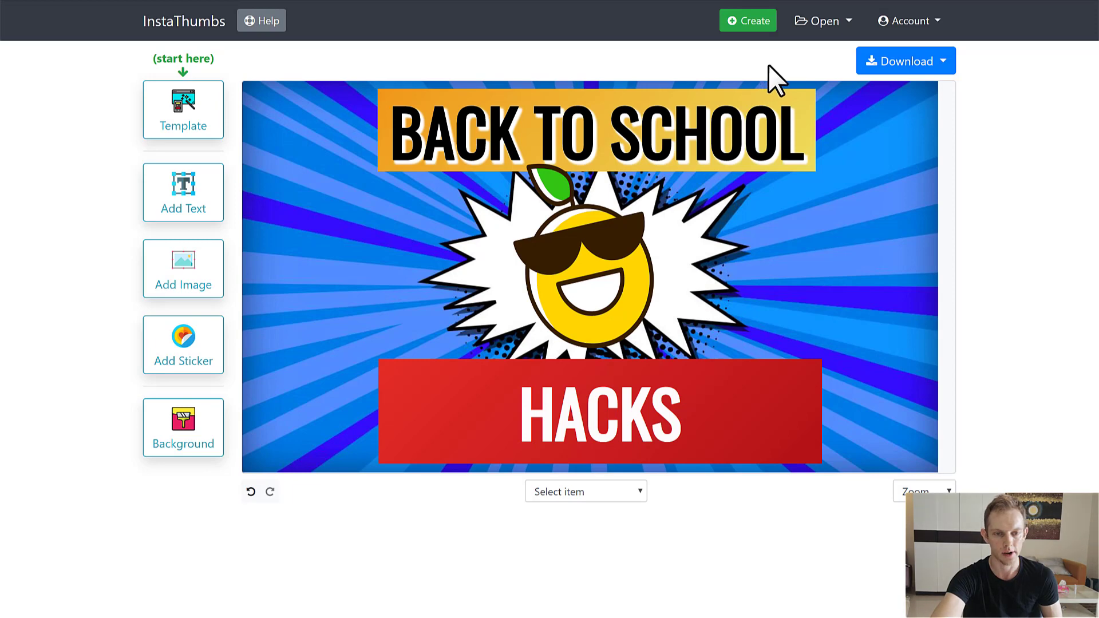
- Save the thumbnail project under the name "Demo of IT"
{"action": "left_click", "coordinate": [941, 68]}
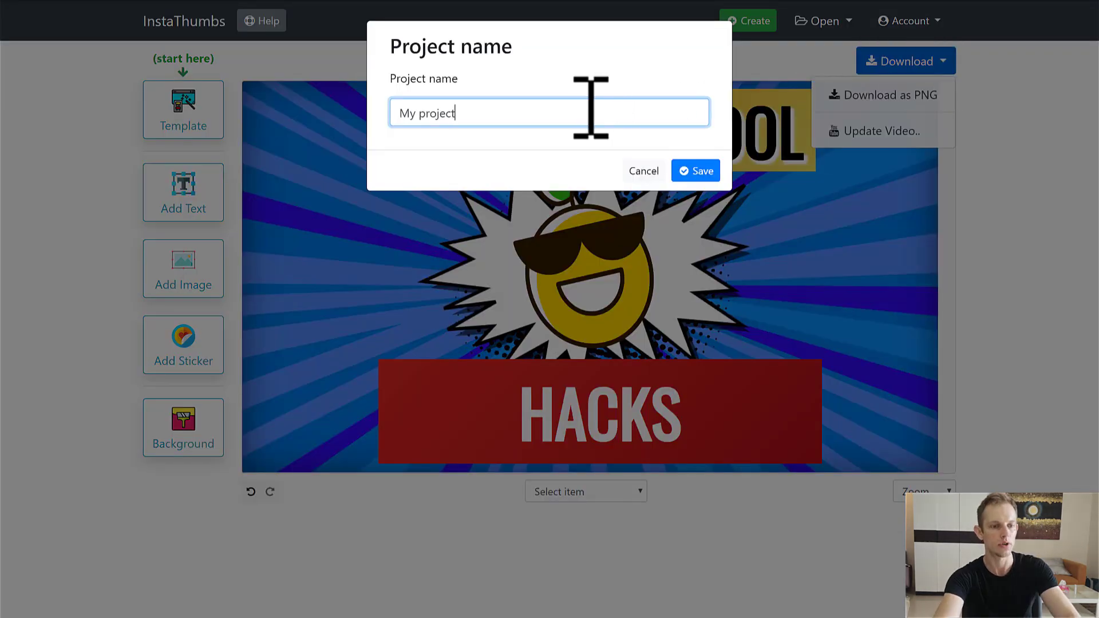
{"action": "key", "text": "ctrl+a"}
{"action": "type", "text": "Demo of IT"}
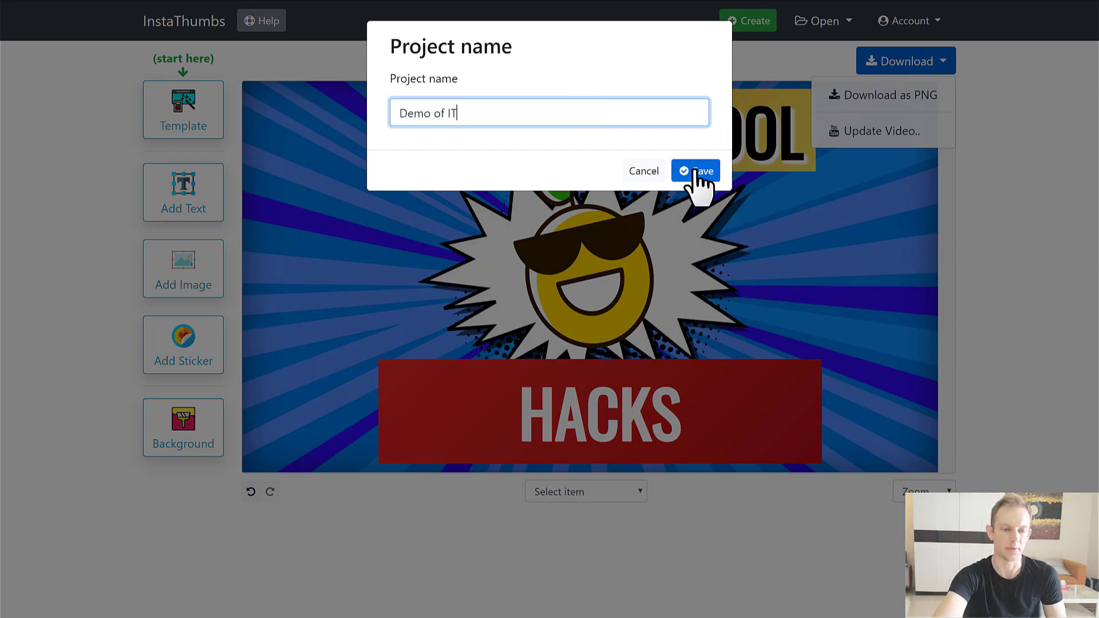
{"action": "left_click", "coordinate": [695, 172]}
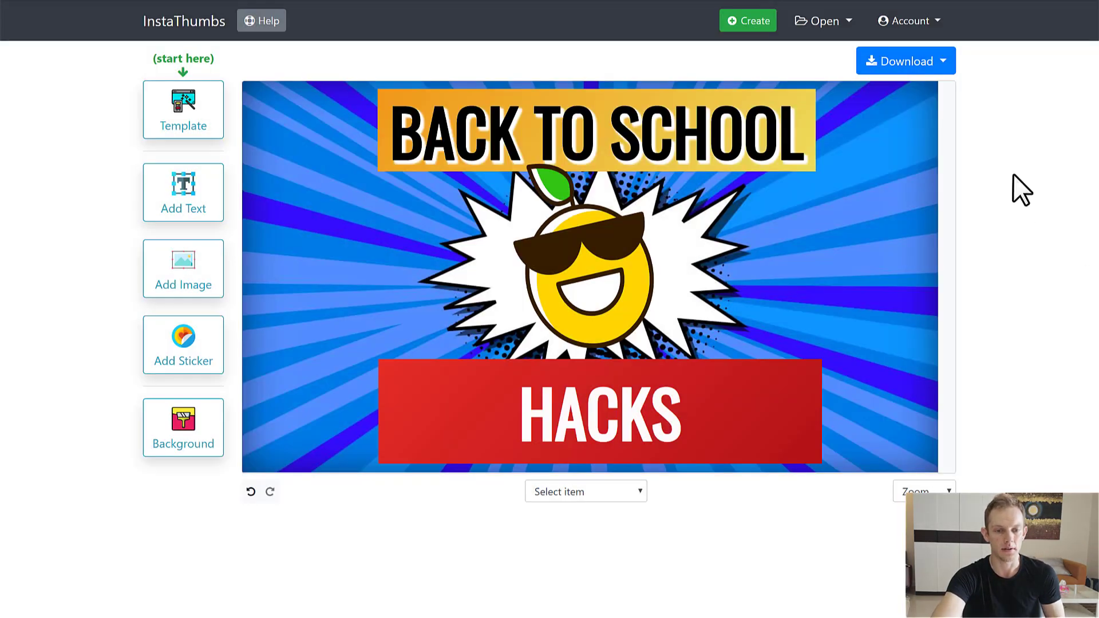
- Download the thumbnail as a PNG, view the exported image and close the viewer
{"action": "left_click", "coordinate": [944, 65]}
{"action": "left_click", "coordinate": [912, 95]}
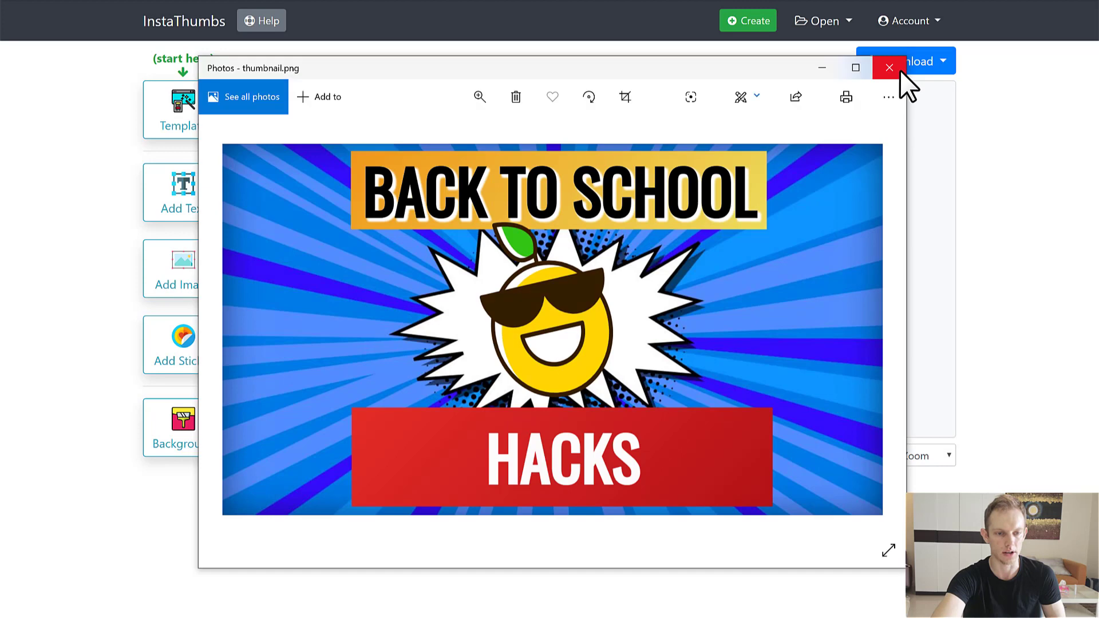
{"action": "left_click", "coordinate": [900, 70]}
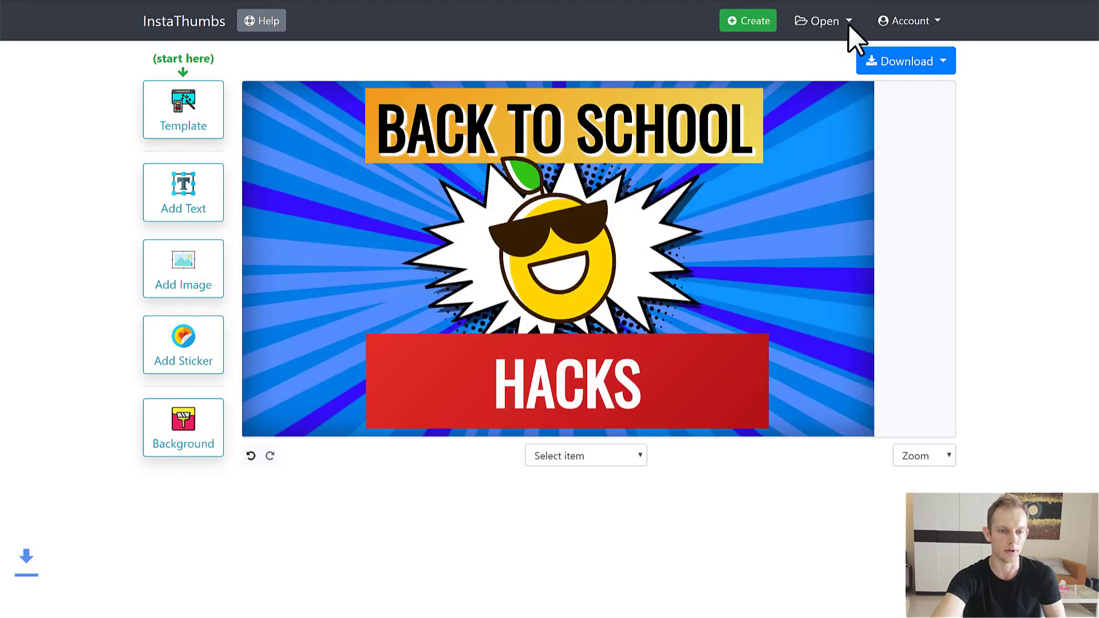
- Duplicate the saved project "Demo of IT" under the title "Create a new name" and close the project list
{"action": "left_click", "coordinate": [850, 26]}
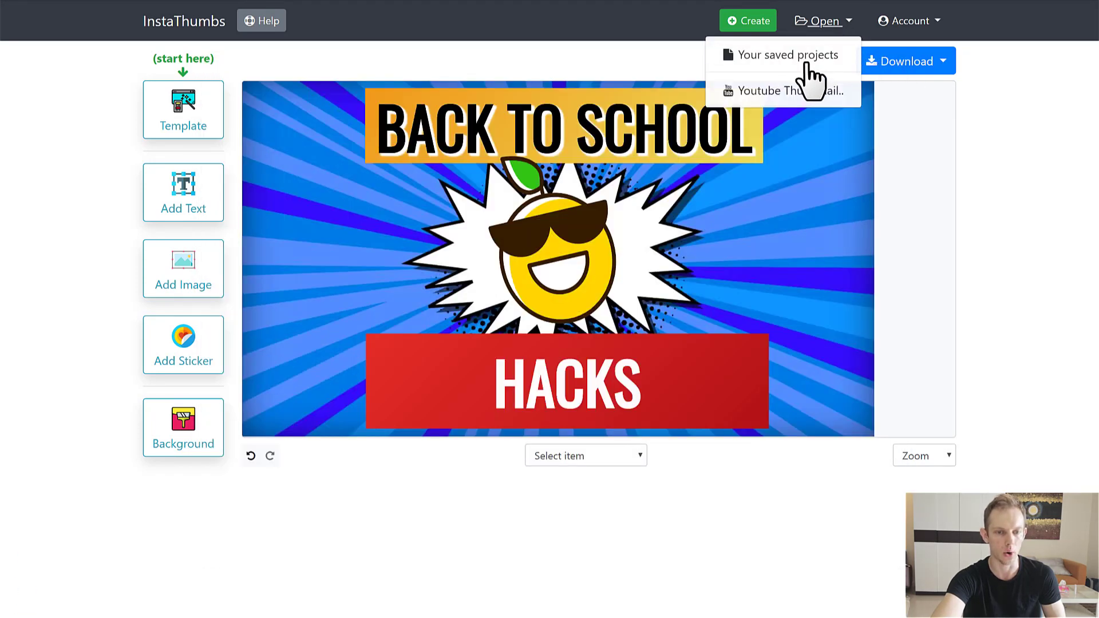
{"action": "left_click", "coordinate": [782, 60]}
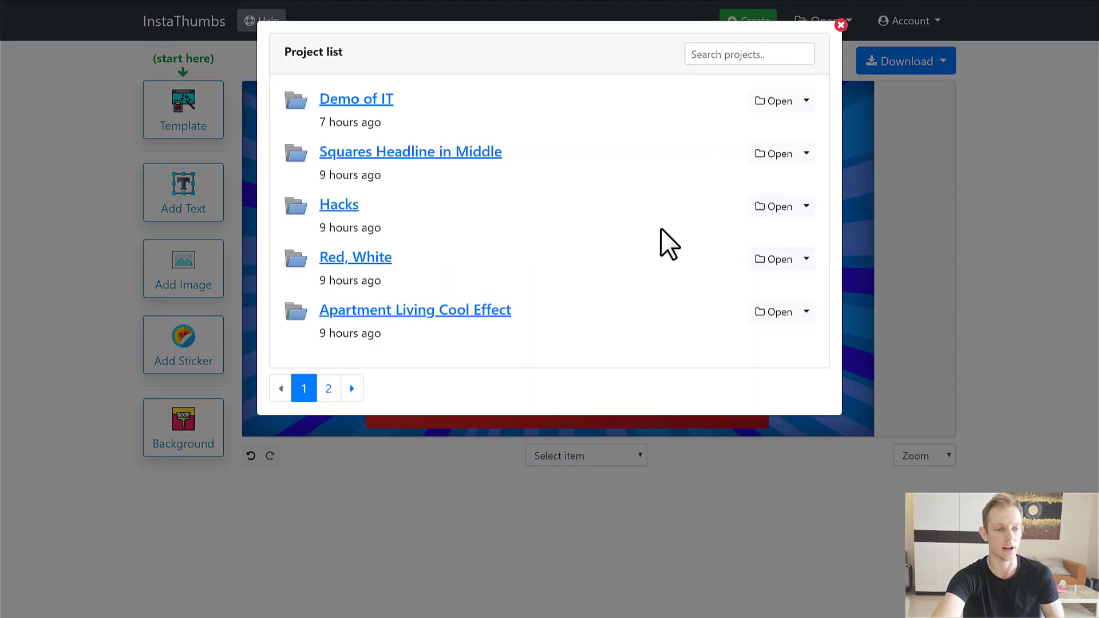
{"action": "left_click", "coordinate": [807, 101]}
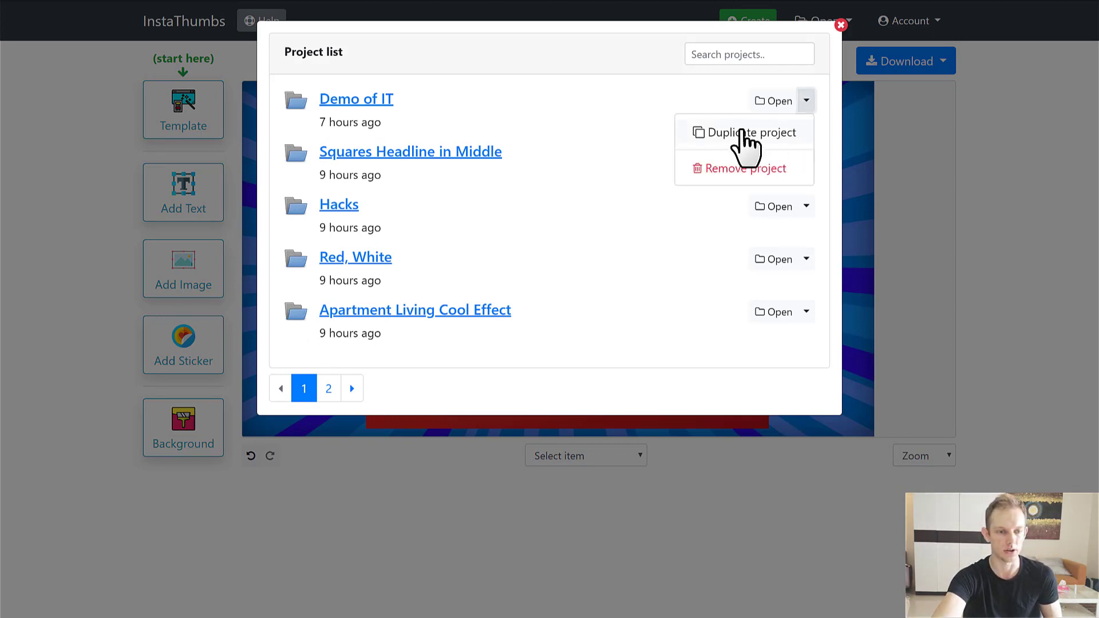
{"action": "left_click", "coordinate": [614, 107]}
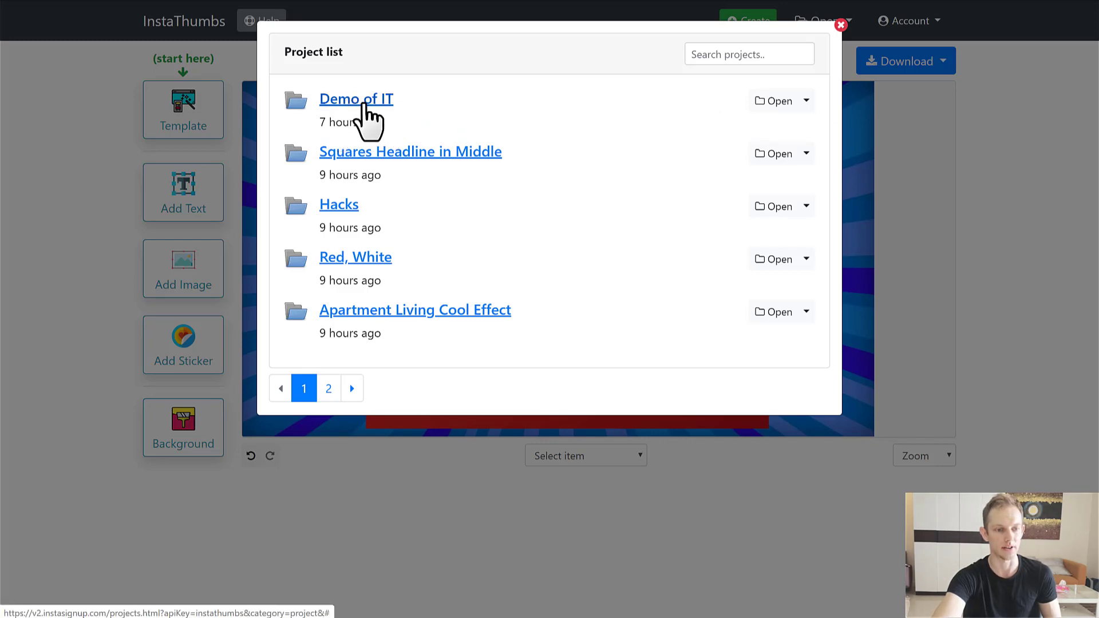
{"action": "left_click", "coordinate": [807, 101]}
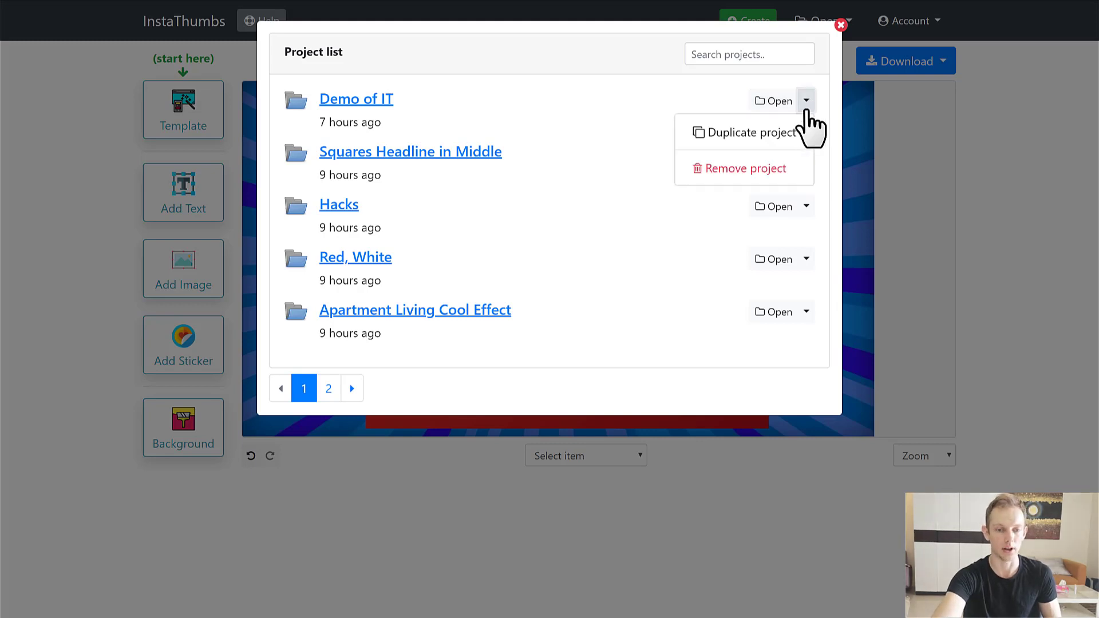
{"action": "left_click", "coordinate": [784, 138]}
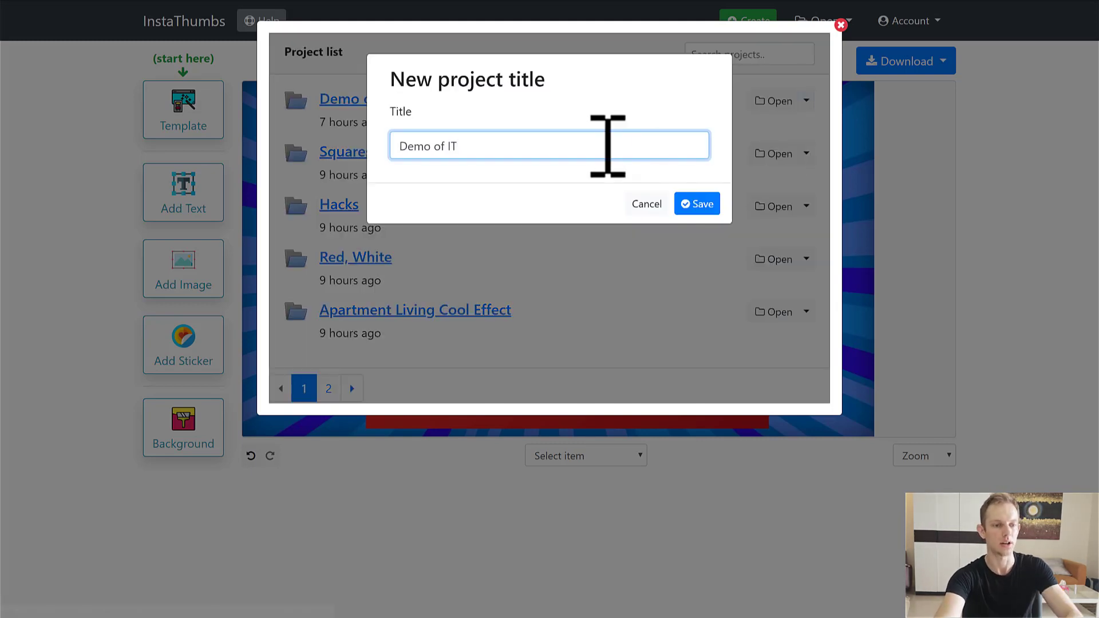
{"action": "triple_click", "coordinate": [608, 146]}
{"action": "type", "text": "Create a new name"}
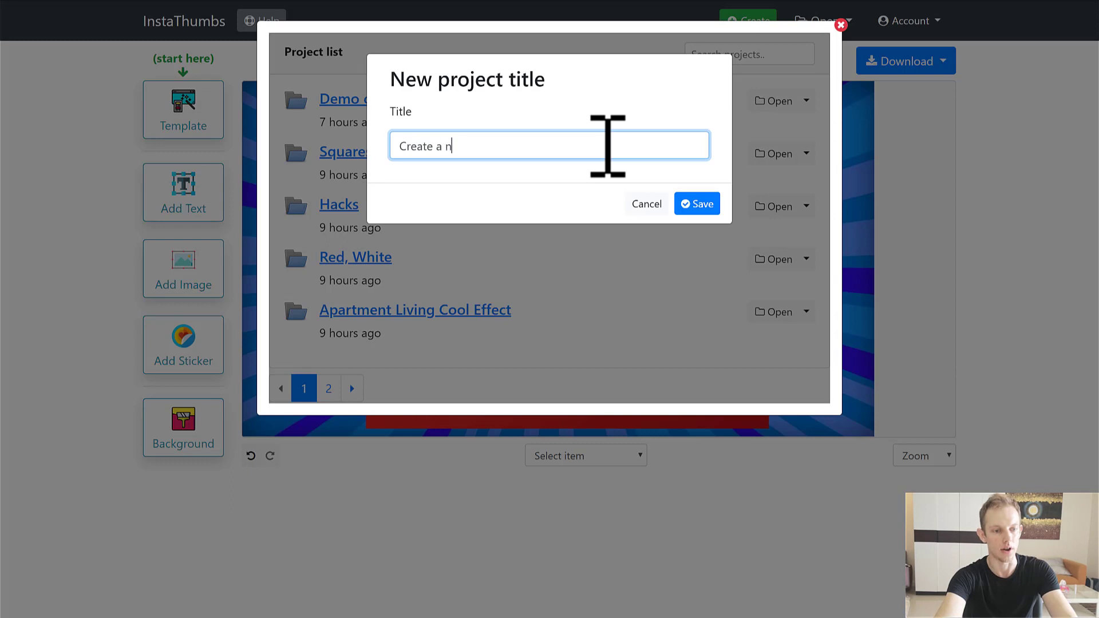
{"action": "left_click", "coordinate": [695, 205]}
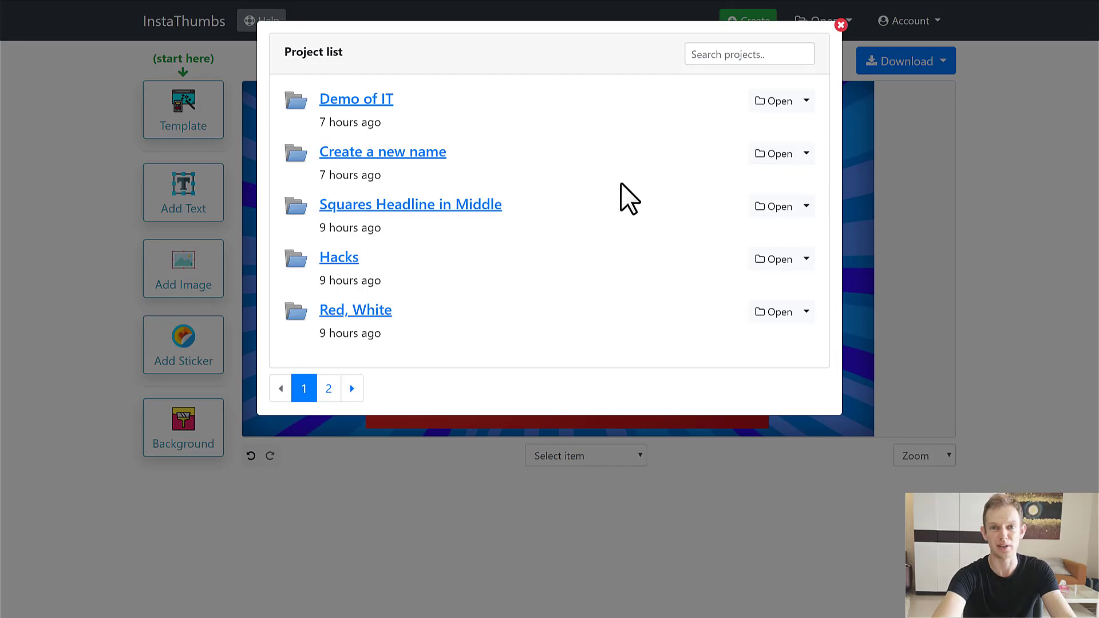
{"action": "left_click", "coordinate": [846, 40]}
- Add a default-style text box over the sticker without choosing one of the Simple text styles
{"action": "left_click", "coordinate": [177, 198]}
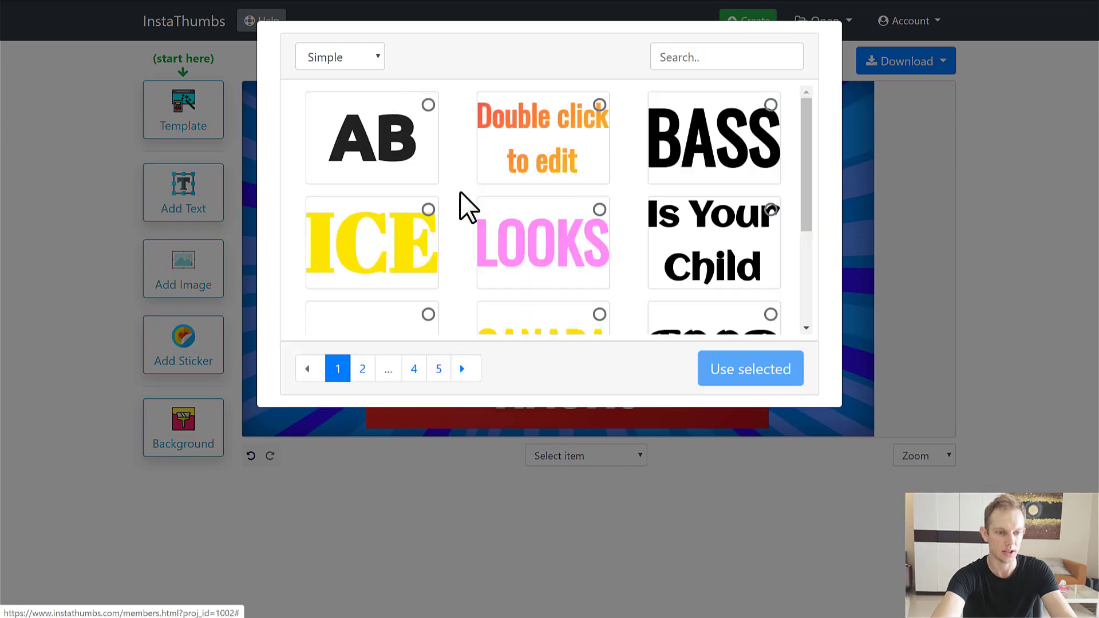
{"action": "left_click", "coordinate": [360, 44]}
{"action": "key", "text": "Escape"}
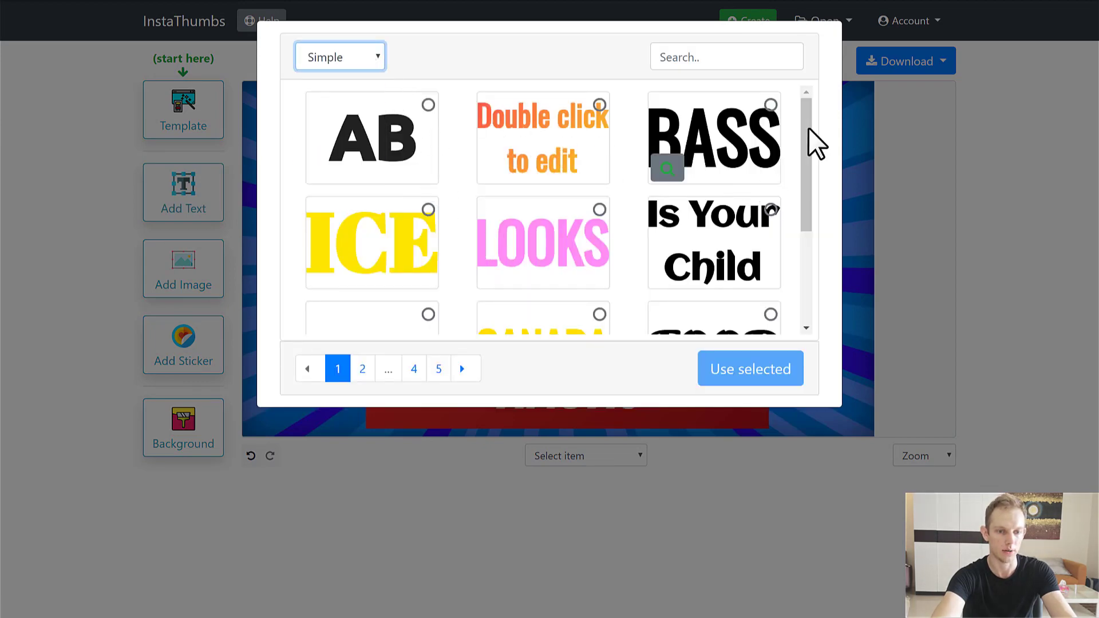
{"action": "double_click", "coordinate": [518, 191]}
{"action": "left_click", "coordinate": [554, 387]}
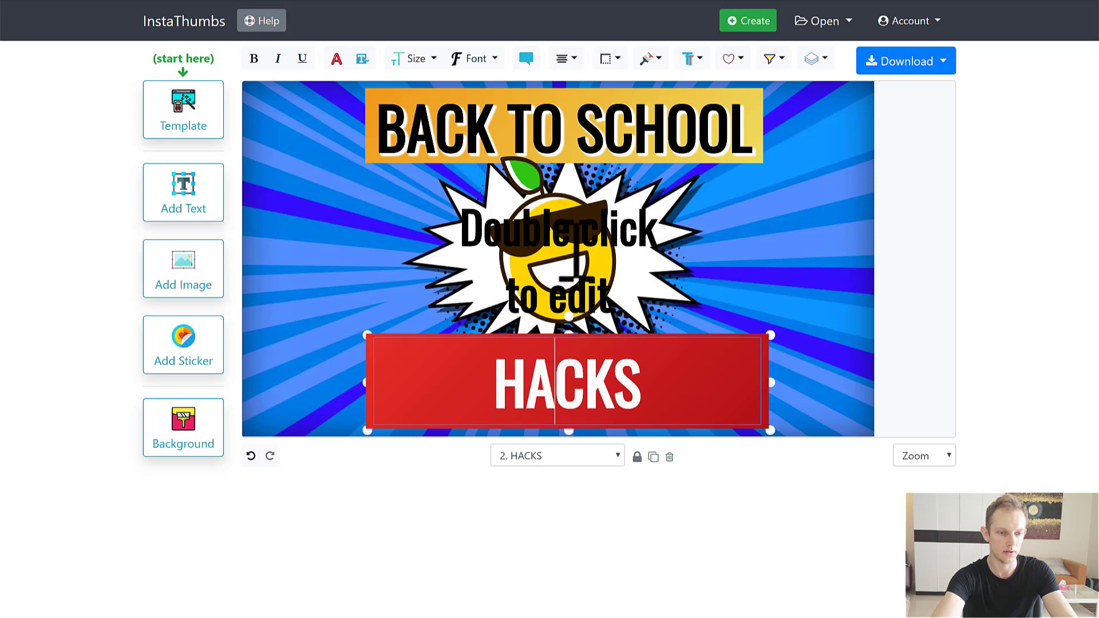
- Select the new box's placeholder text and look through the available fonts, including the custom Google font option
{"action": "double_click", "coordinate": [558, 218]}
{"action": "left_click", "coordinate": [477, 58]}
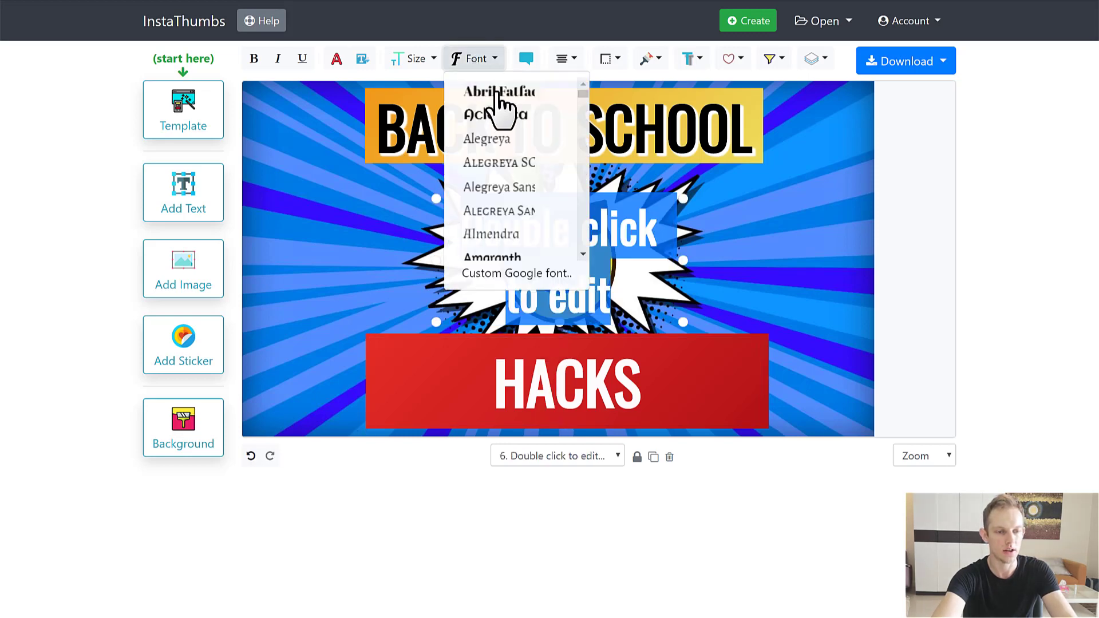
{"action": "scroll", "coordinate": [521, 167], "scroll_direction": "down", "scroll_amount": 3}
{"action": "scroll", "coordinate": [520, 180], "scroll_direction": "down", "scroll_amount": 20}
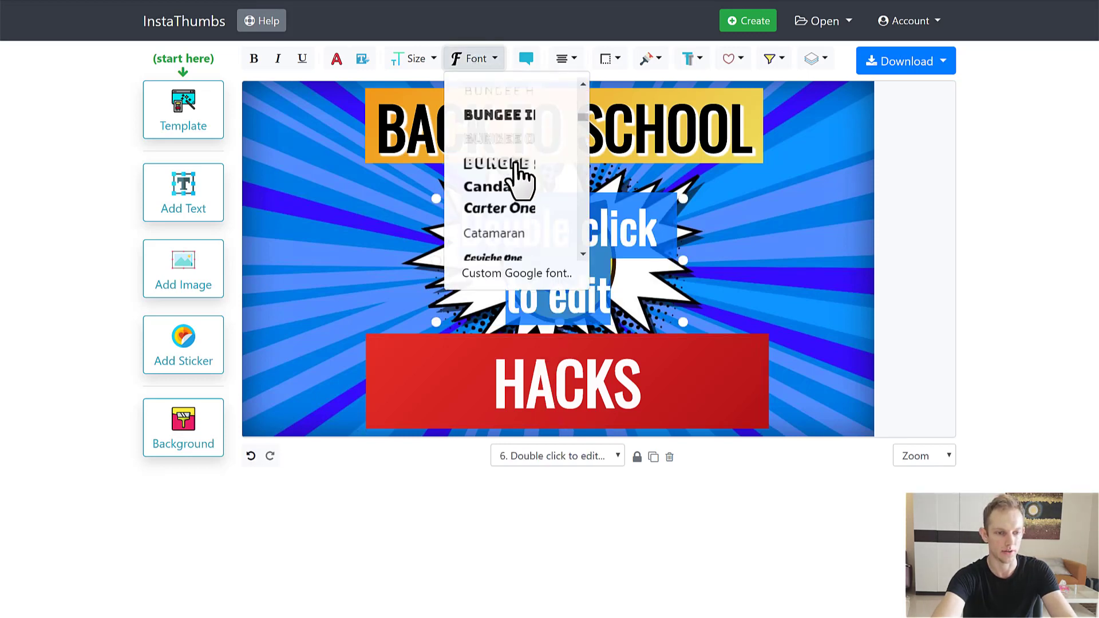
{"action": "scroll", "coordinate": [521, 181], "scroll_direction": "down", "scroll_amount": 10}
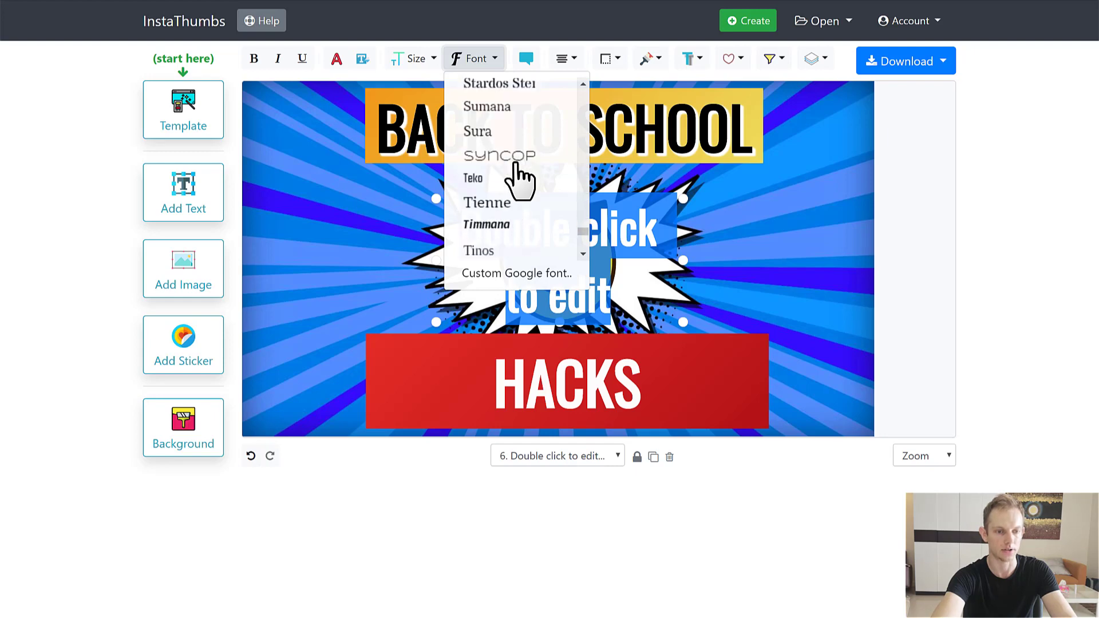
{"action": "scroll", "coordinate": [522, 176], "scroll_direction": "up", "scroll_amount": 15}
{"action": "scroll", "coordinate": [517, 229], "scroll_direction": "up", "scroll_amount": 1}
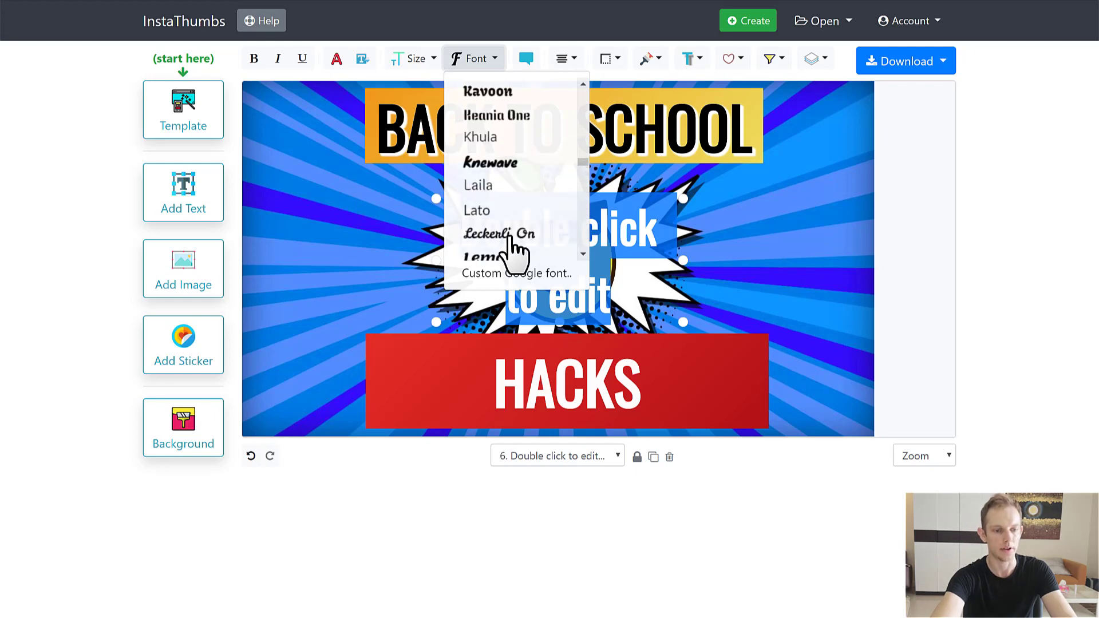
{"action": "left_click", "coordinate": [526, 275]}
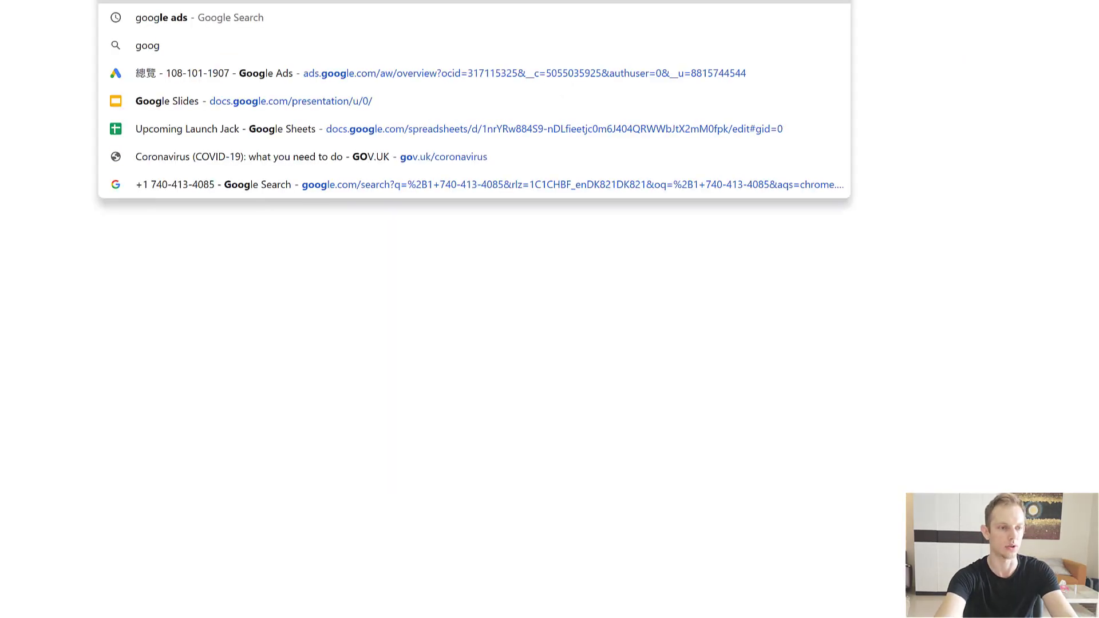
- Switch to the Google Fonts website and look through its font catalogue
{"action": "type", "text": "le ads"}
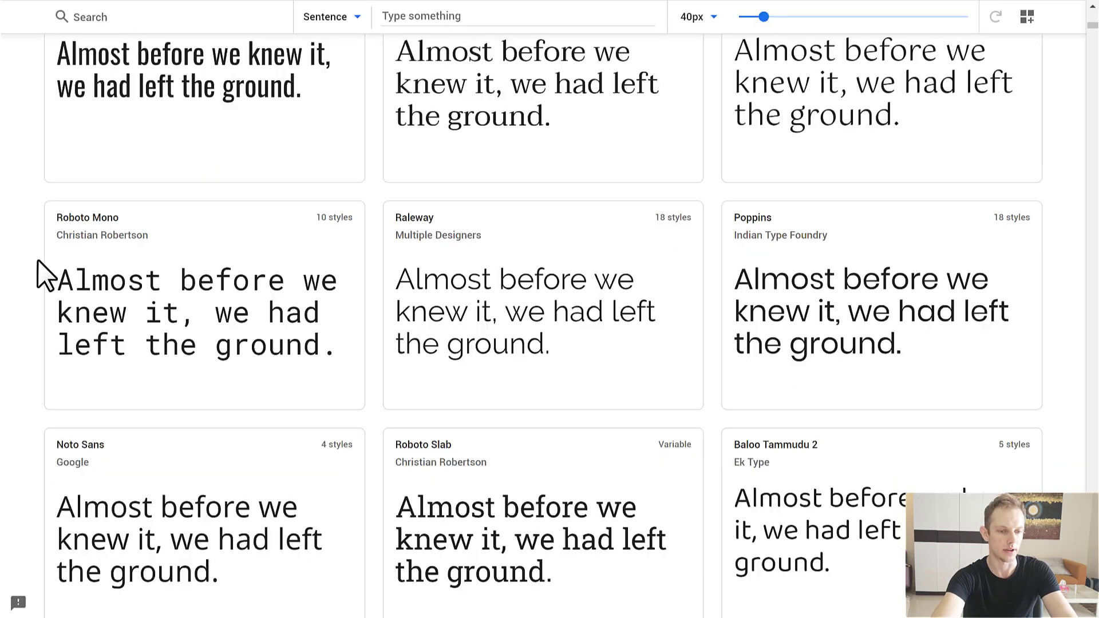
{"action": "scroll", "coordinate": [36, 260], "scroll_direction": "down", "scroll_amount": 10}
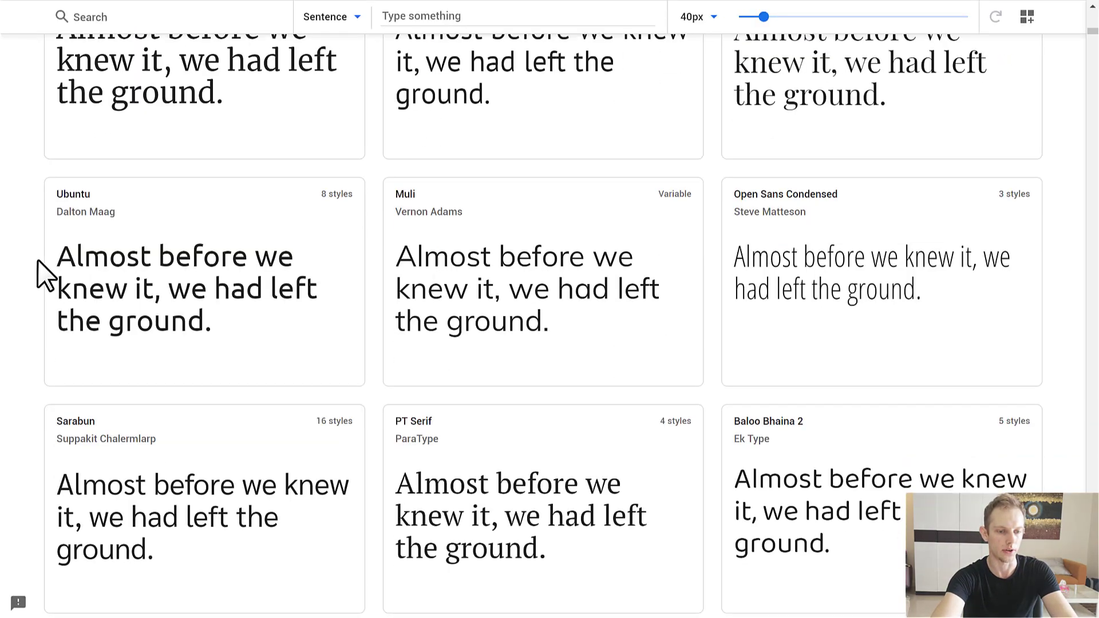
{"action": "scroll", "coordinate": [37, 259], "scroll_direction": "down", "scroll_amount": 5}
{"action": "scroll", "coordinate": [338, 263], "scroll_direction": "up", "scroll_amount": 1}
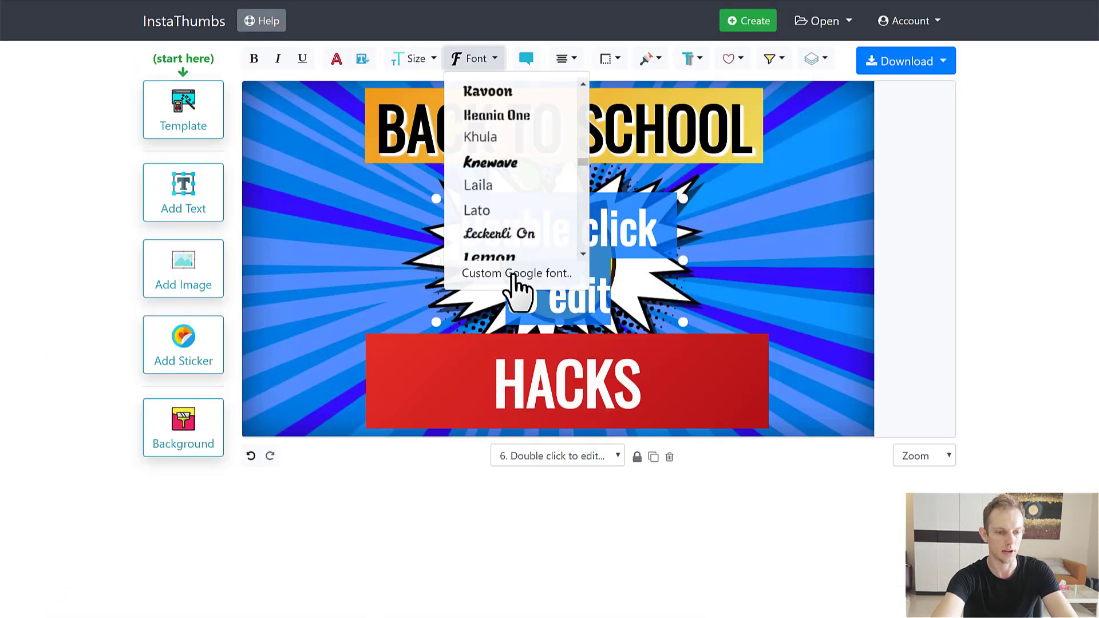
- Apply the custom Google font "Oxygen" to the selected placeholder text
{"action": "left_click", "coordinate": [513, 274]}
{"action": "type", "text": "Oxygen"}
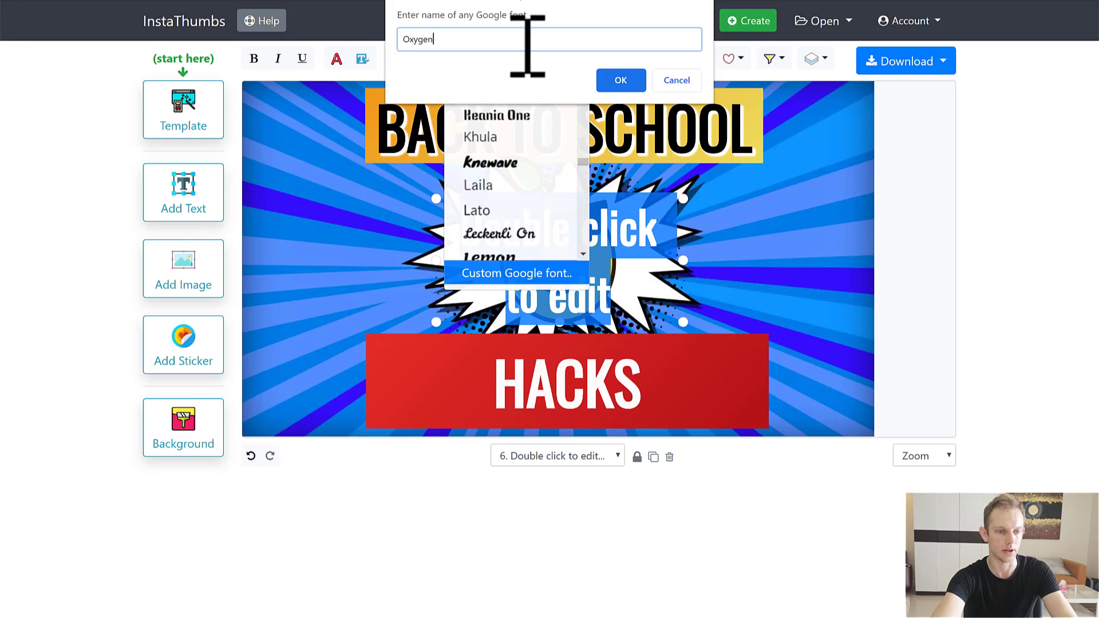
{"action": "left_click", "coordinate": [618, 81]}
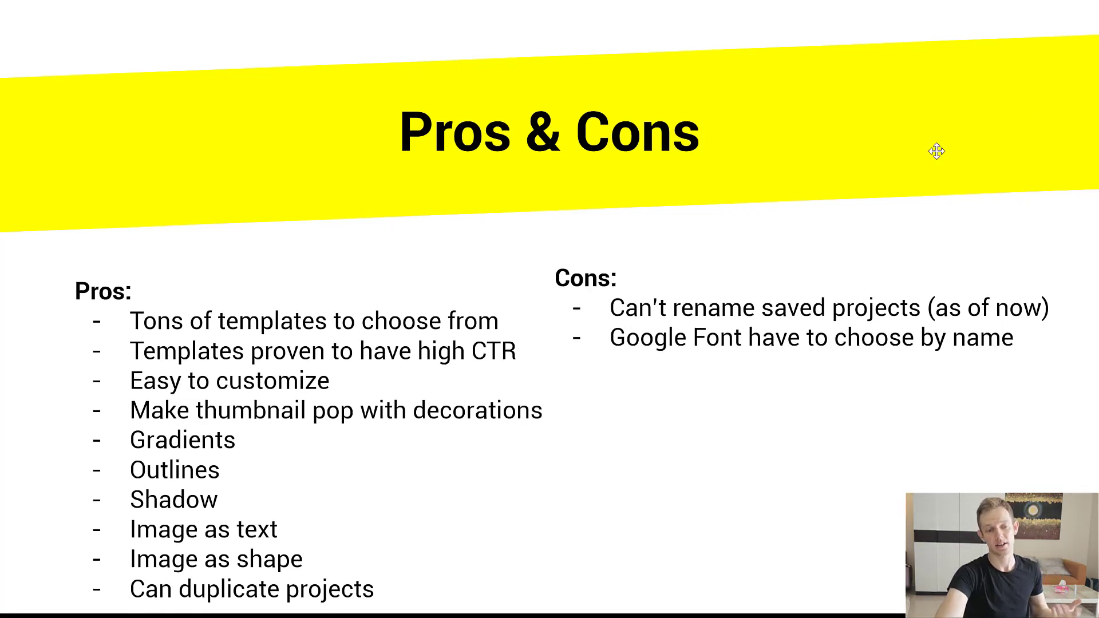
- Switch to the InstaThumbs bonus web page and examine it from the headline through the first bonus offer
{"action": "key", "text": "alt+Tab"}
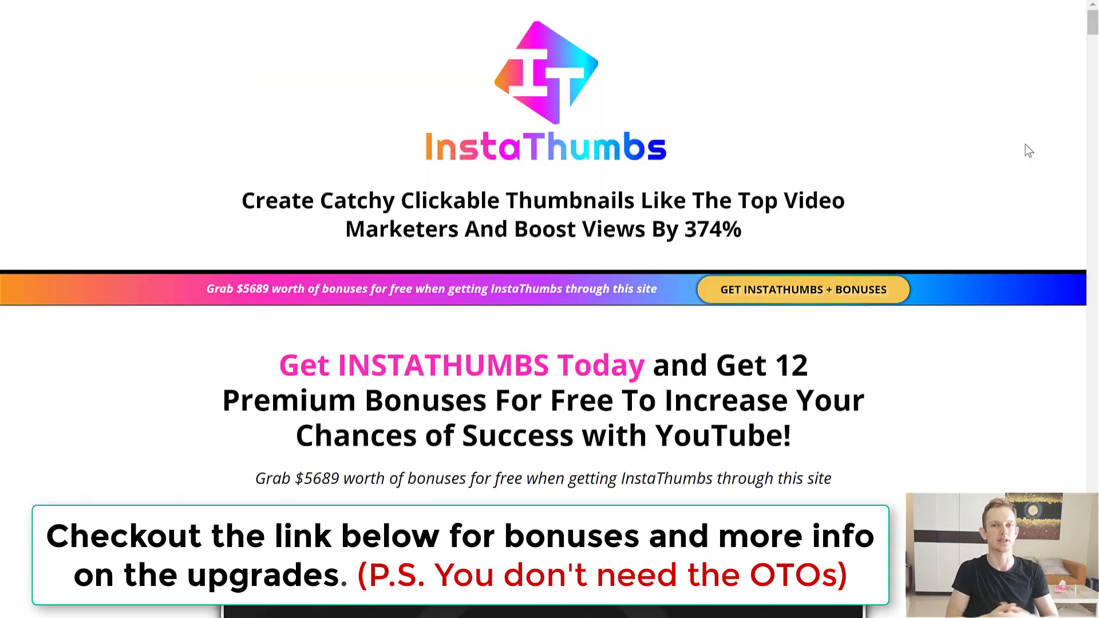
{"action": "scroll", "coordinate": [1025, 144], "scroll_direction": "down", "scroll_amount": 2}
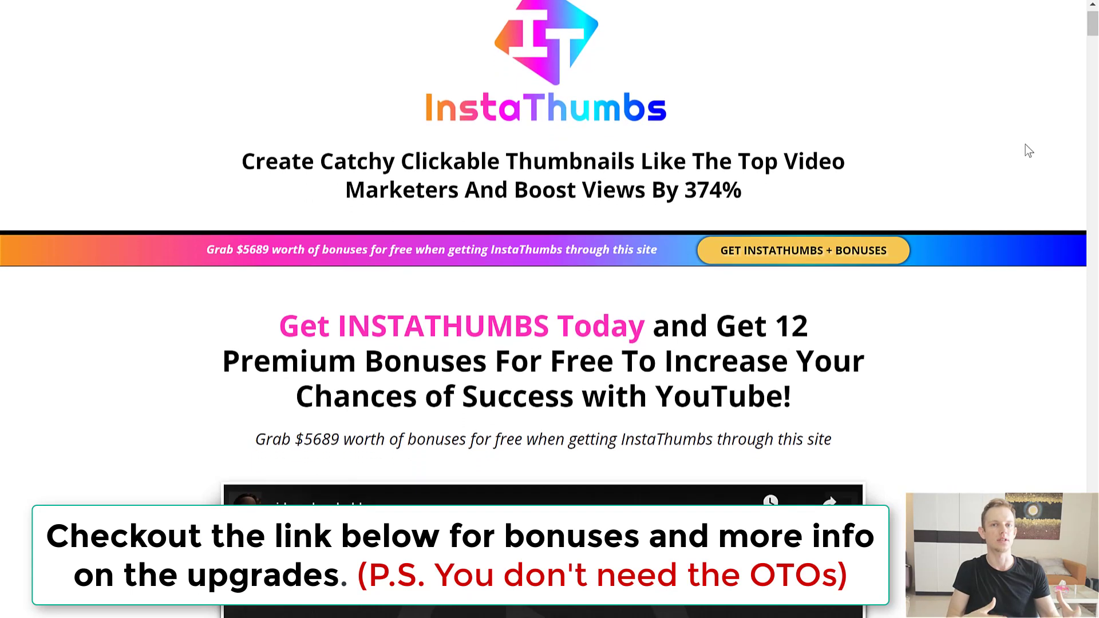
{"action": "scroll", "coordinate": [1025, 144], "scroll_direction": "down", "scroll_amount": 2}
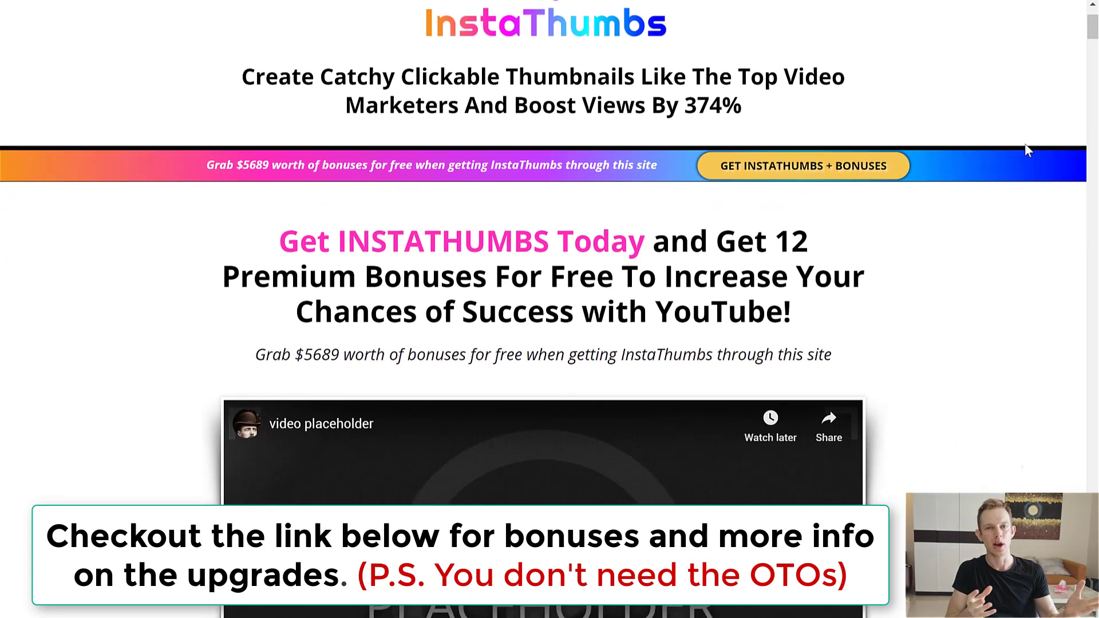
{"action": "scroll", "coordinate": [1026, 144], "scroll_direction": "down", "scroll_amount": 2}
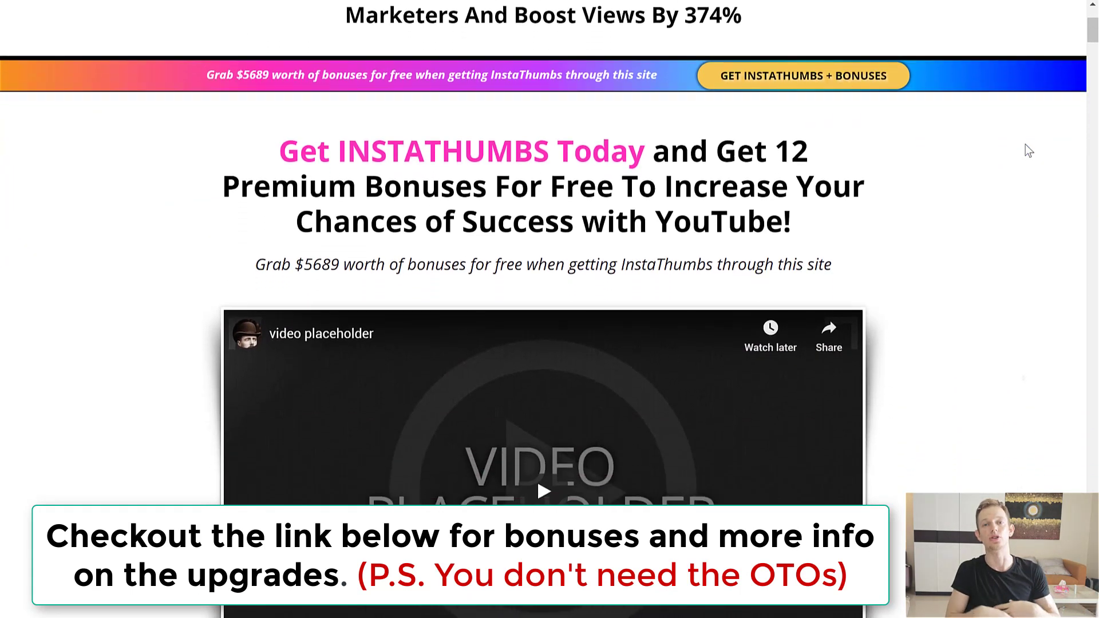
{"action": "scroll", "coordinate": [1025, 144], "scroll_direction": "down", "scroll_amount": 5}
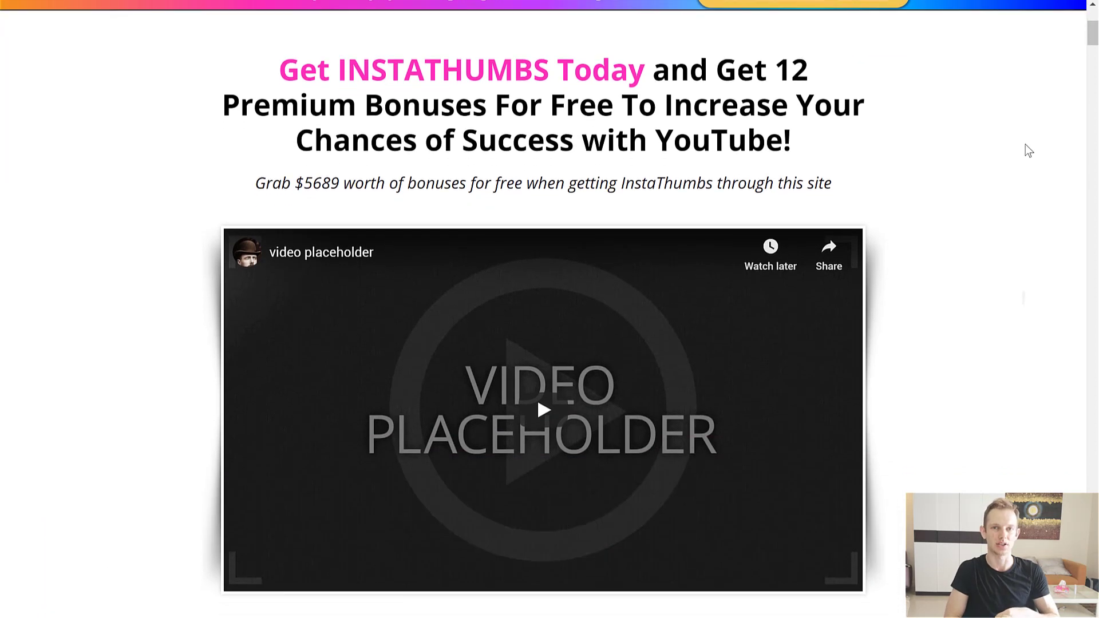
{"action": "scroll", "coordinate": [1026, 145], "scroll_direction": "down", "scroll_amount": 7}
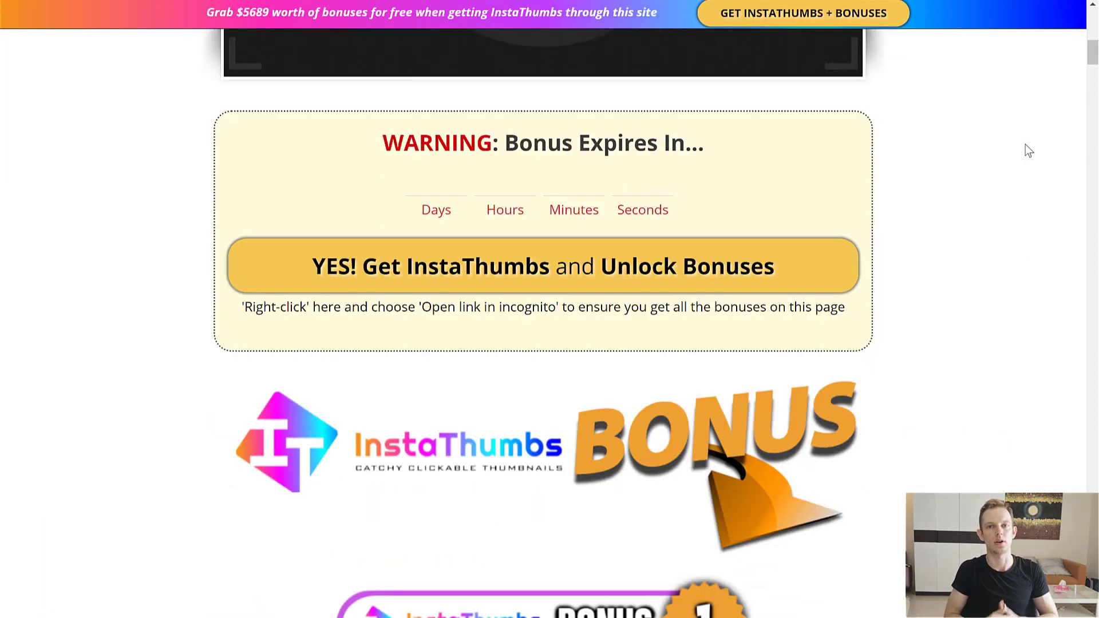
{"action": "scroll", "coordinate": [1026, 144], "scroll_direction": "down", "scroll_amount": 5}
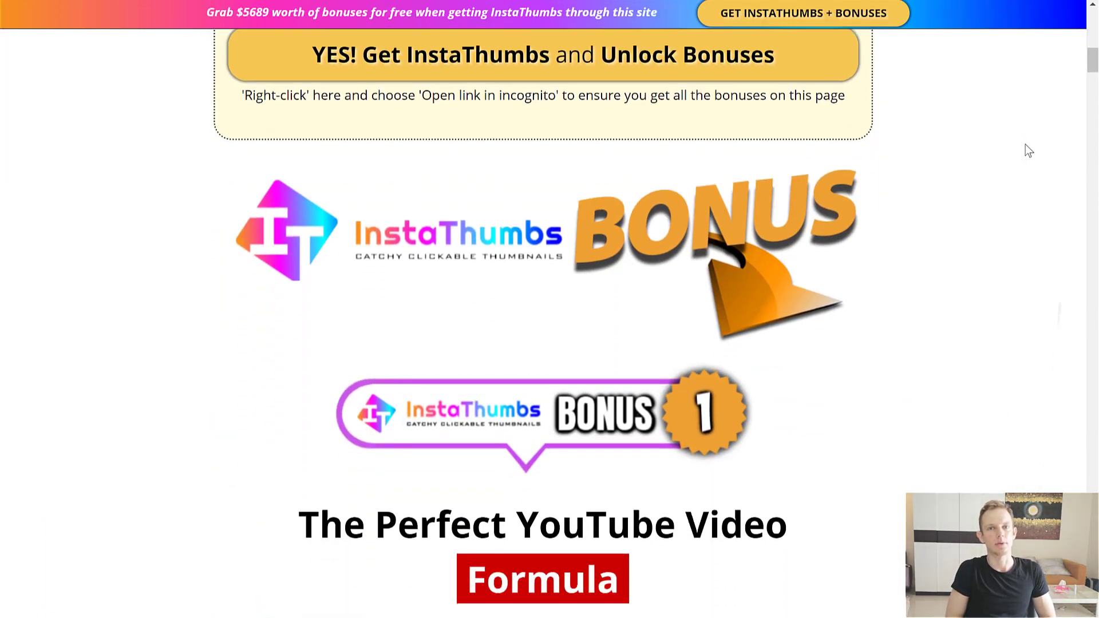
{"action": "scroll", "coordinate": [1025, 144], "scroll_direction": "down", "scroll_amount": 4}
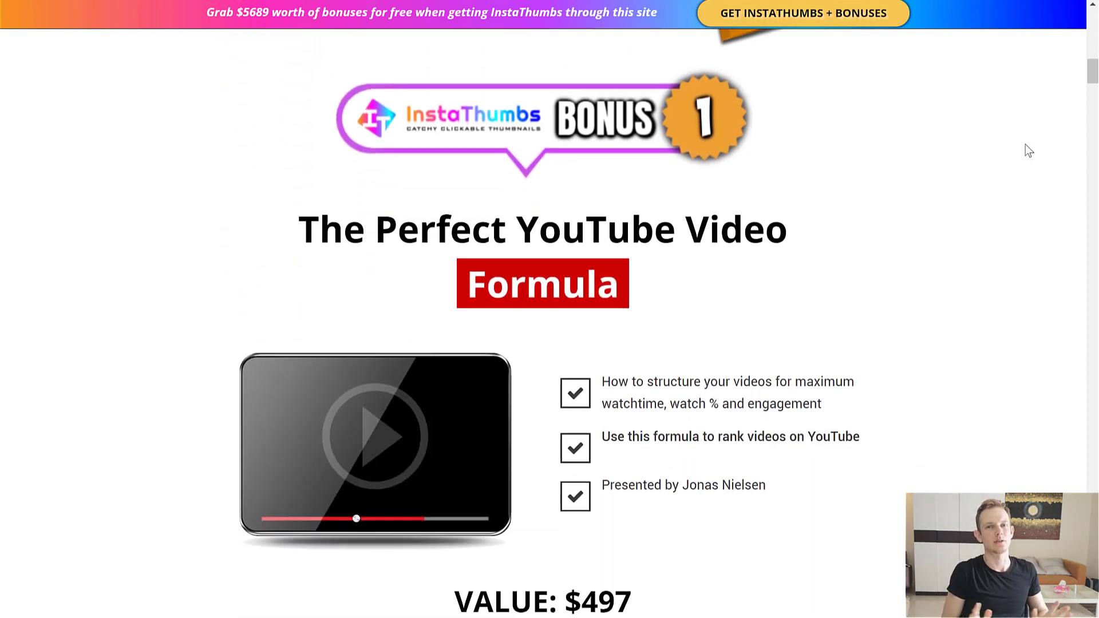